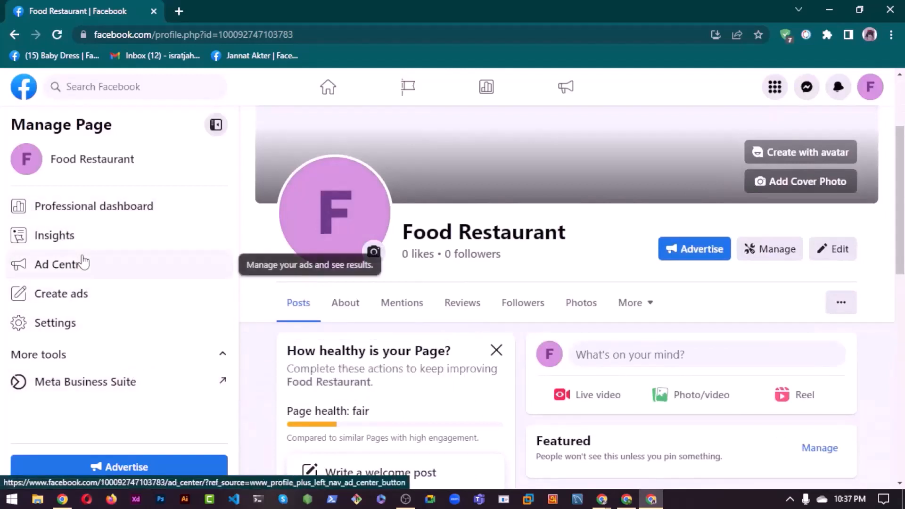
{"action": "scroll", "coordinate": [347, 242], "scroll_direction": "up", "scroll_amount": 3}
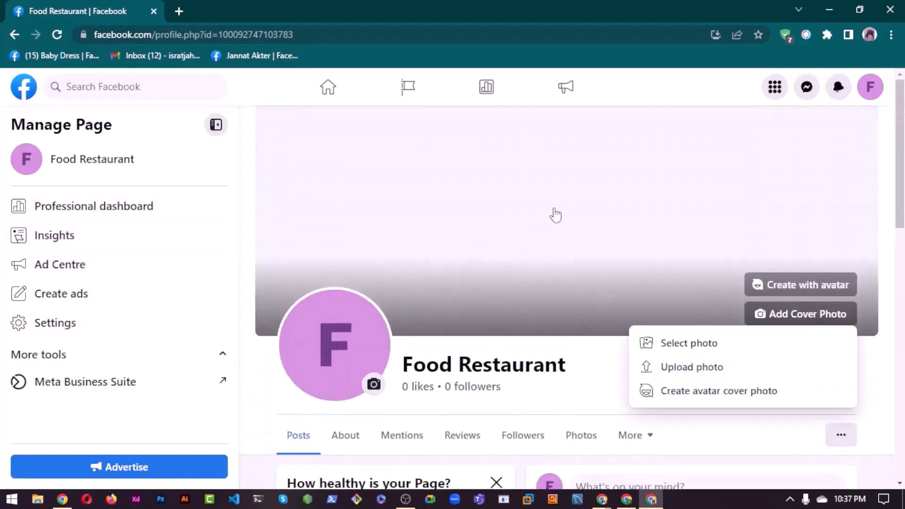
{"action": "left_click", "coordinate": [281, 390]}
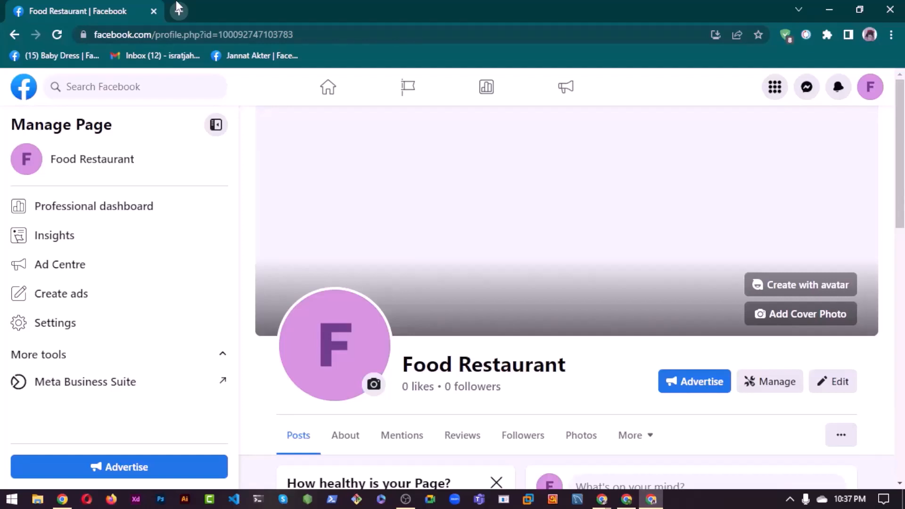
{"action": "left_click", "coordinate": [602, 501]}
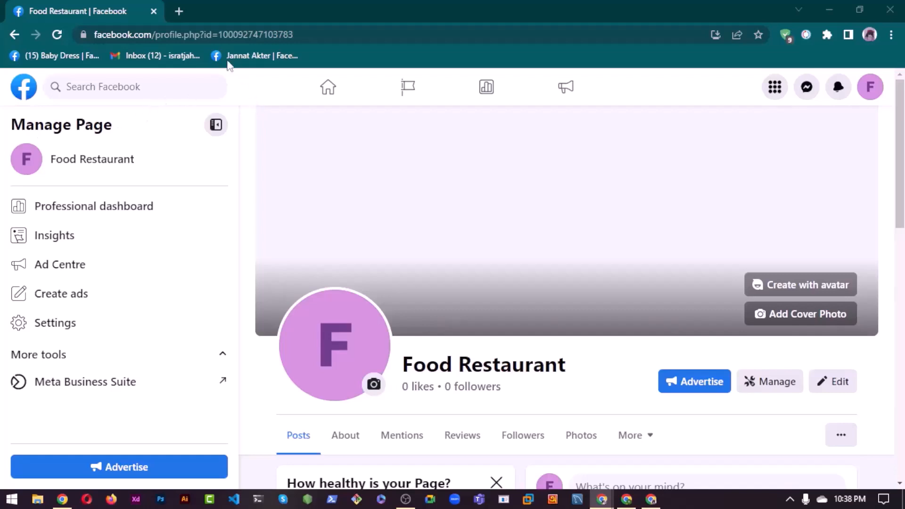
Search Google Images for "food logo" in a new browser tab
{"action": "left_click", "coordinate": [180, 10]}
{"action": "type", "text": "fo"}
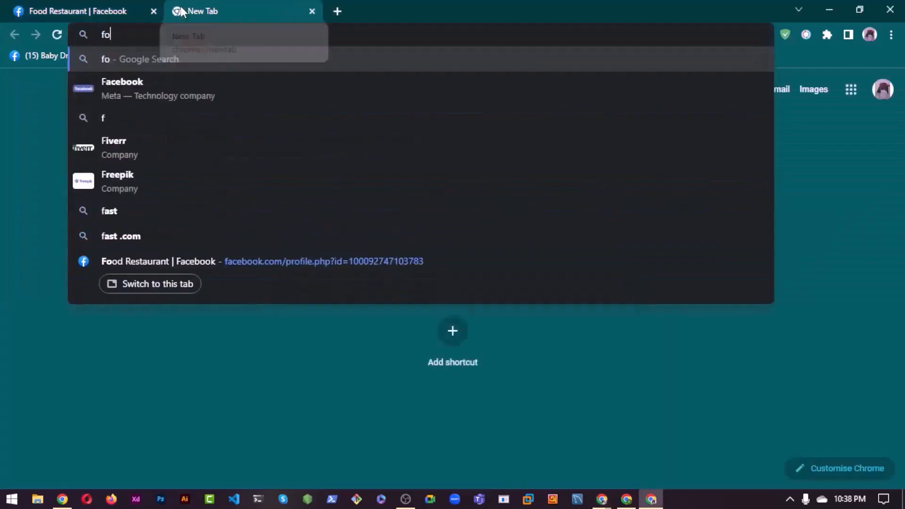
{"action": "type", "text": "od logo"}
{"action": "key", "text": "Return"}
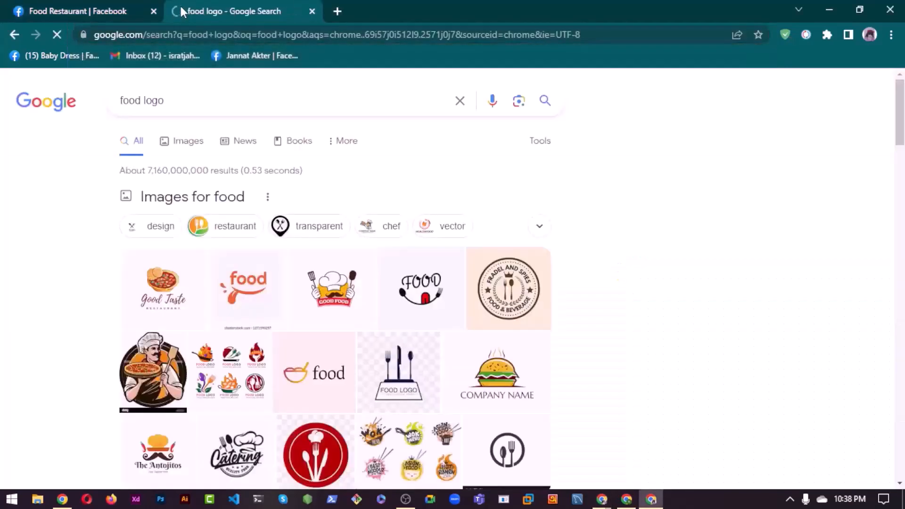
{"action": "left_click", "coordinate": [161, 142]}
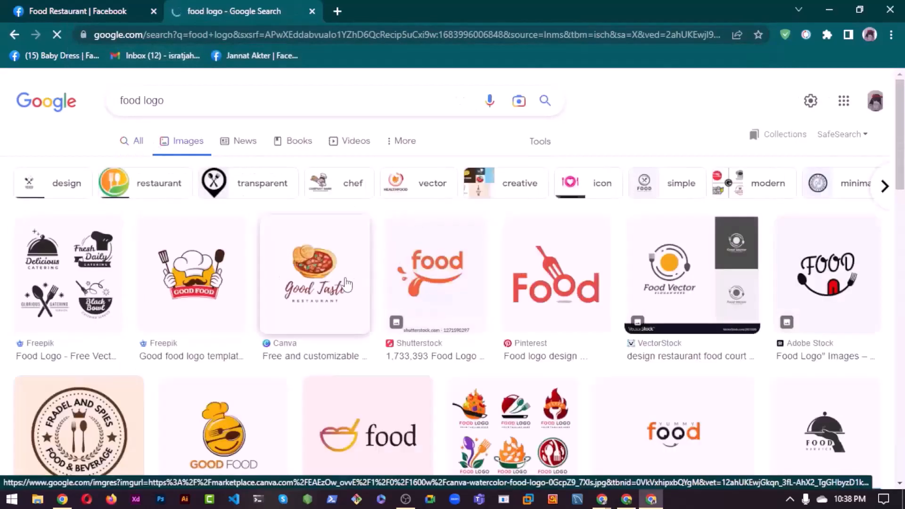
{"action": "left_click", "coordinate": [346, 283]}
{"action": "right_click", "coordinate": [659, 225]}
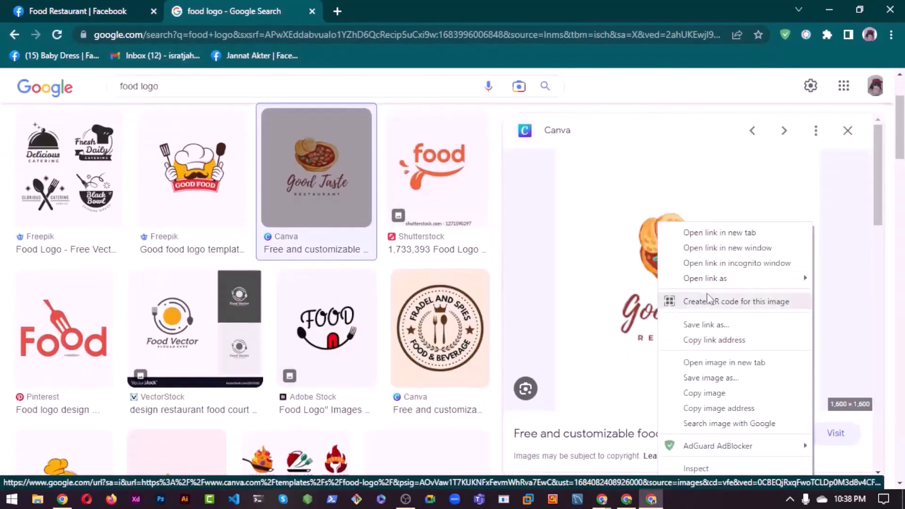
{"action": "left_click", "coordinate": [707, 379]}
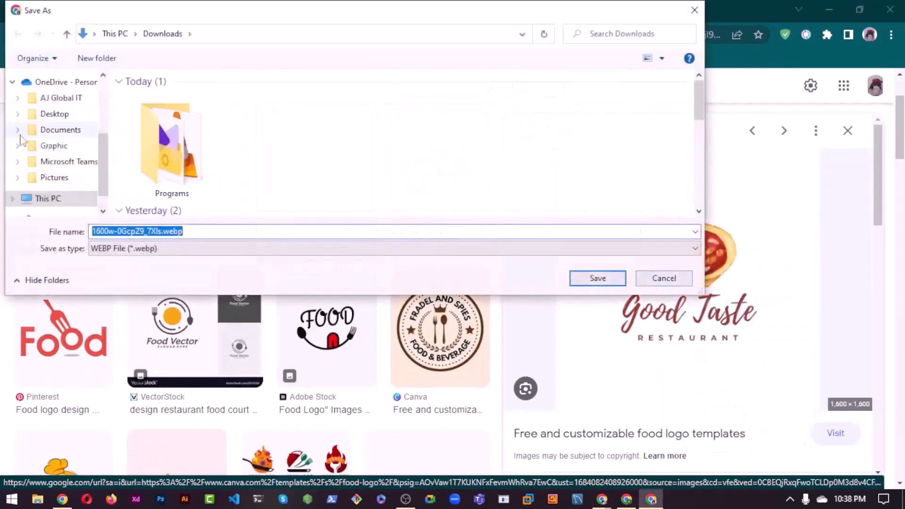
{"action": "scroll", "coordinate": [61, 158], "scroll_direction": "up", "scroll_amount": 3}
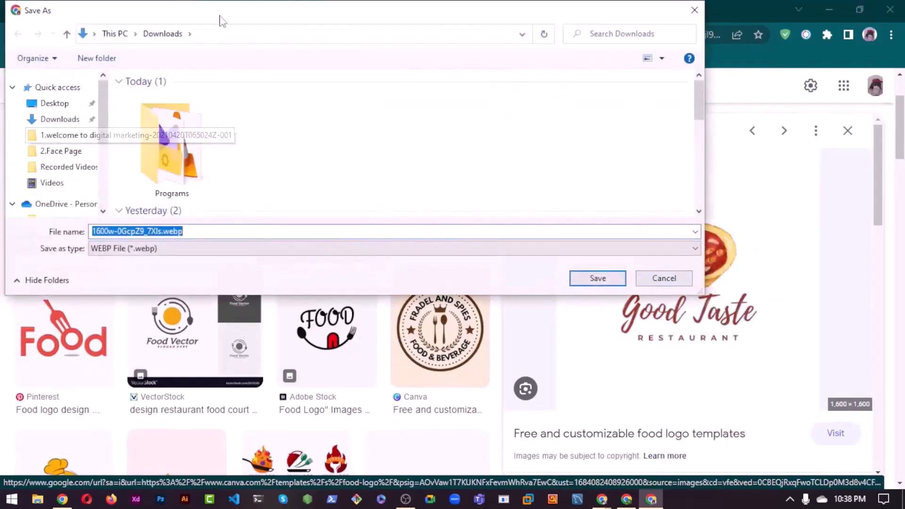
{"action": "key", "text": "Return"}
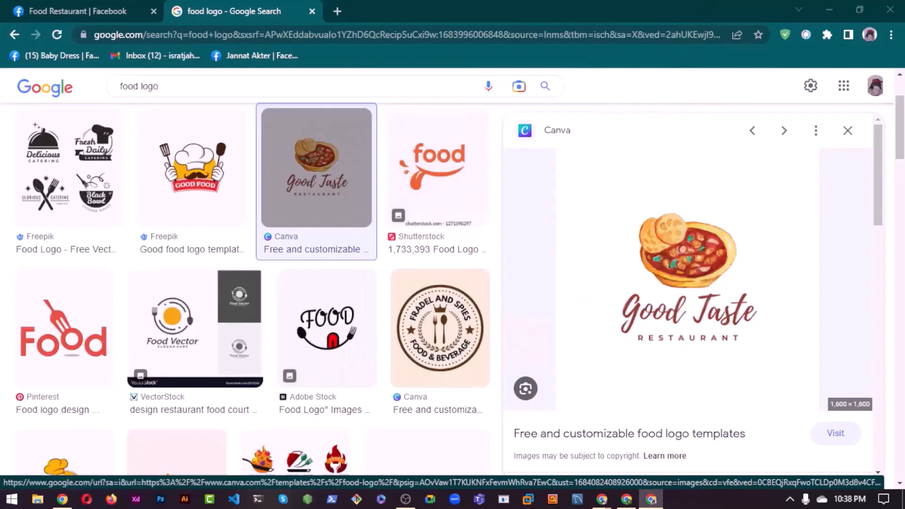
{"action": "scroll", "coordinate": [283, 236], "scroll_direction": "up", "scroll_amount": 2}
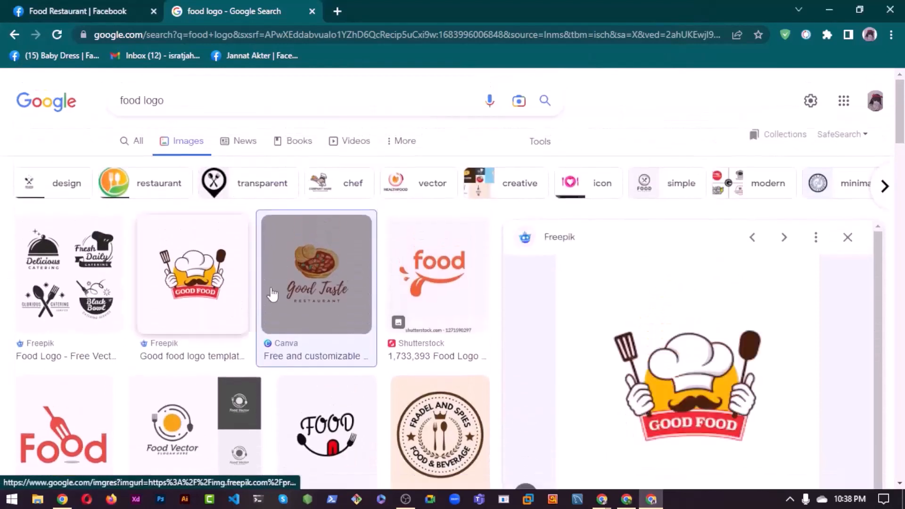
{"action": "left_click", "coordinate": [226, 283]}
{"action": "right_click", "coordinate": [682, 279]}
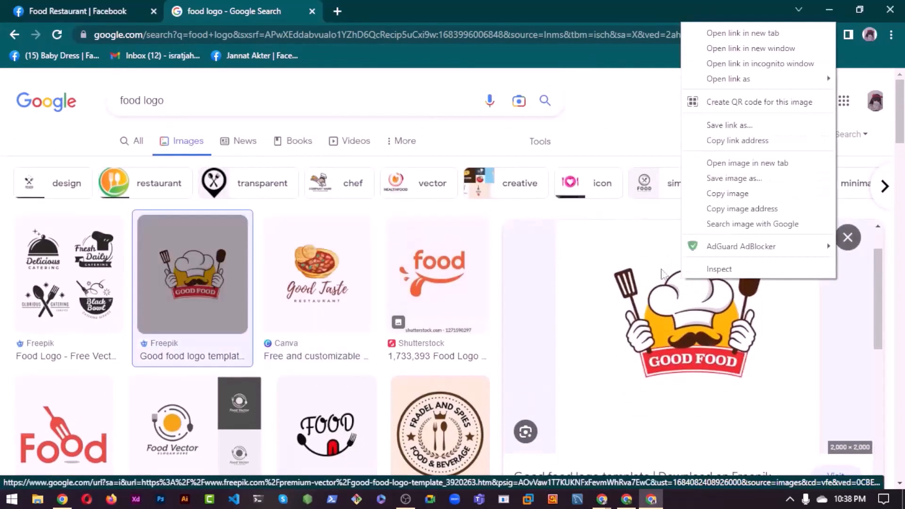
{"action": "left_click", "coordinate": [731, 178]}
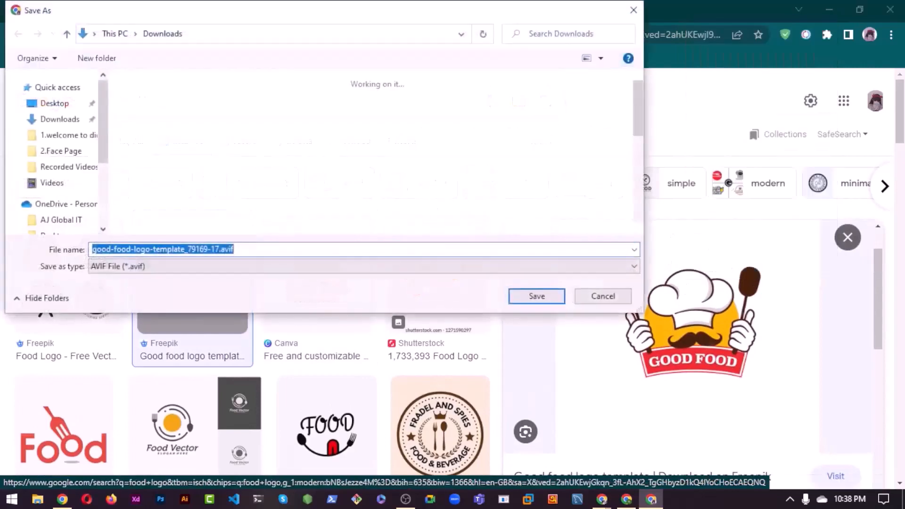
{"action": "left_click", "coordinate": [534, 296]}
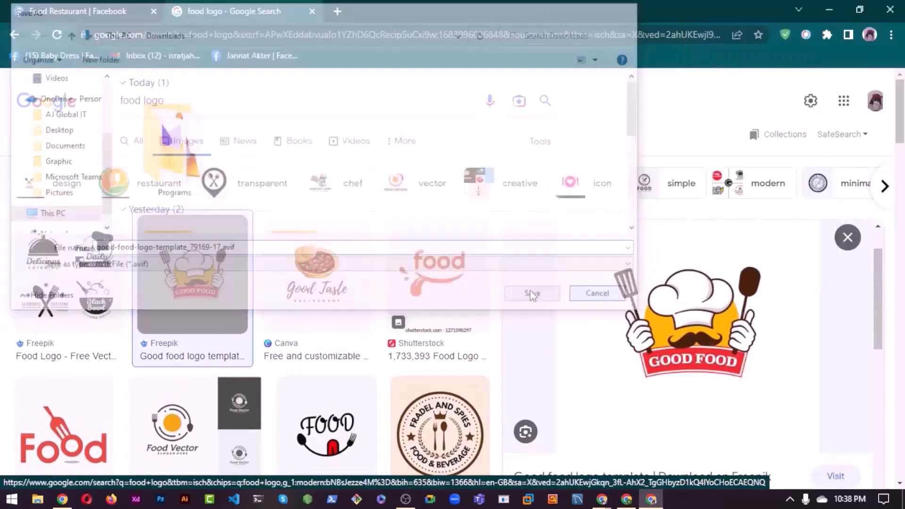
{"action": "left_click", "coordinate": [434, 274]}
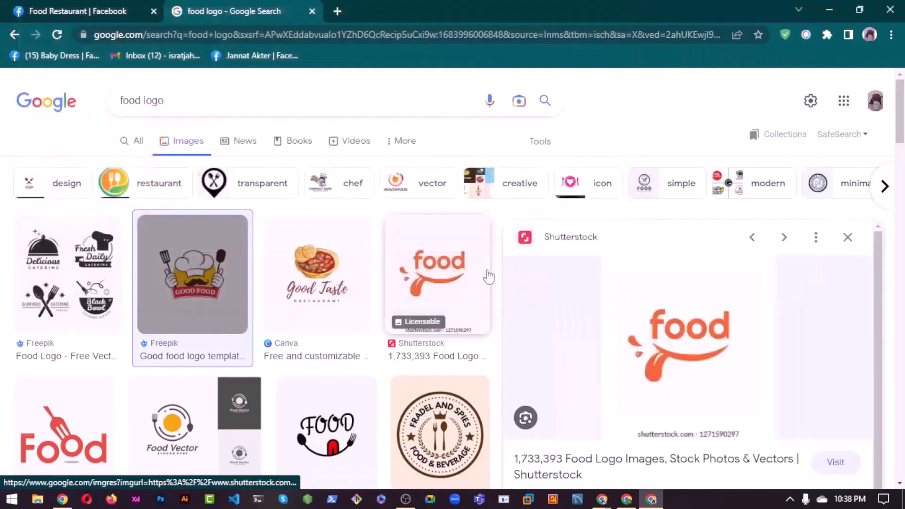
{"action": "right_click", "coordinate": [678, 310]}
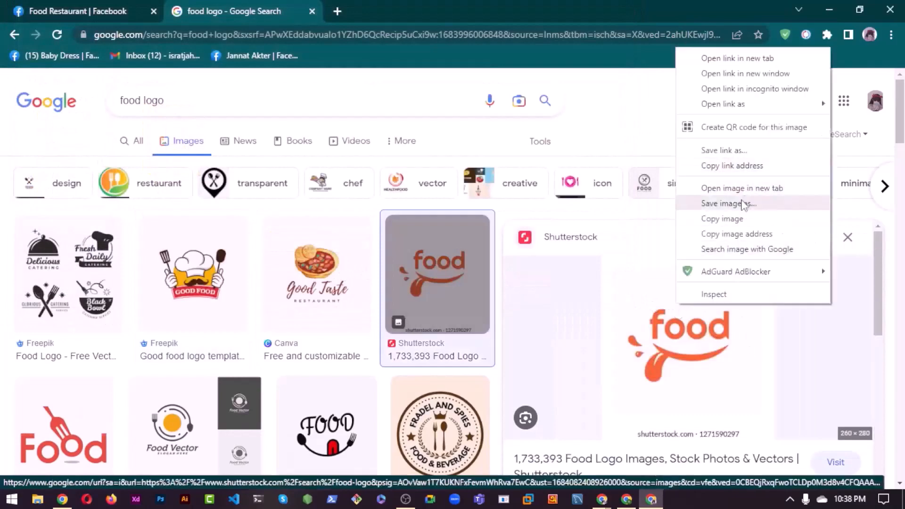
{"action": "left_click", "coordinate": [738, 202]}
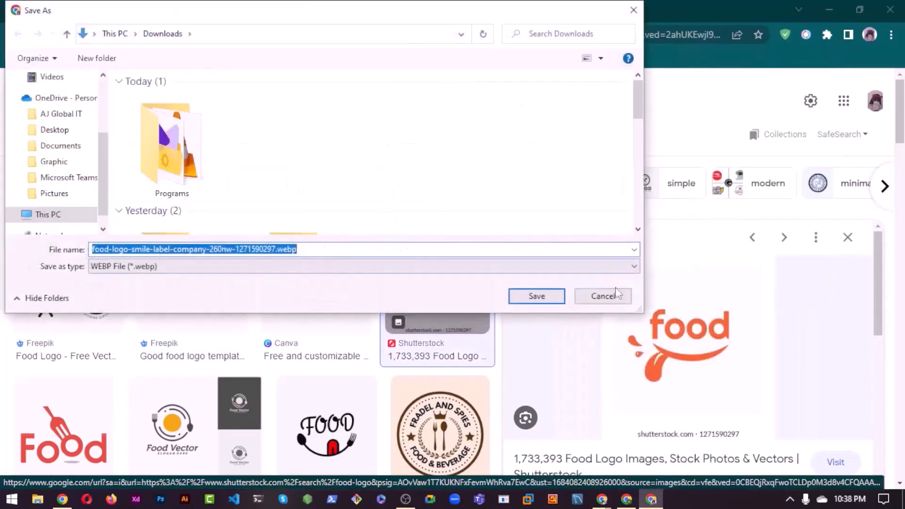
{"action": "left_click", "coordinate": [603, 296]}
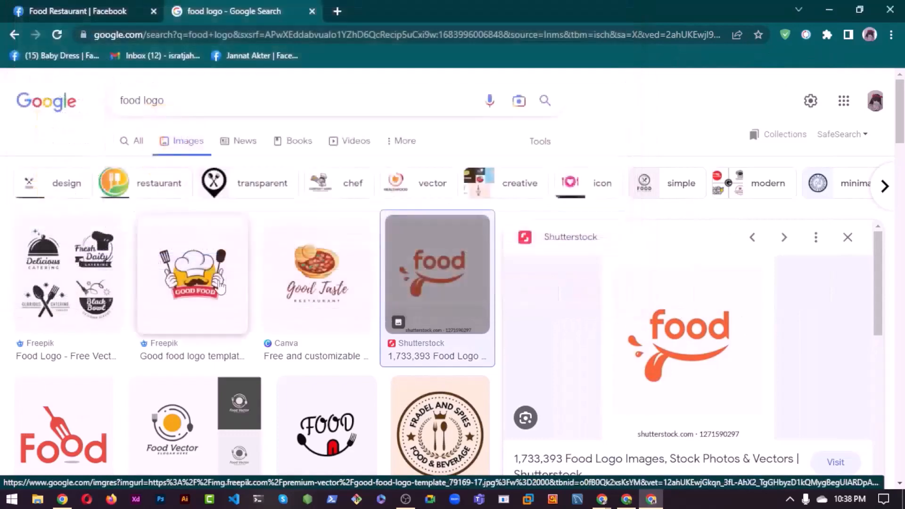
Refine the image search to "food logo jpg"
{"action": "left_click", "coordinate": [183, 100]}
{"action": "type", "text": "jpg"}
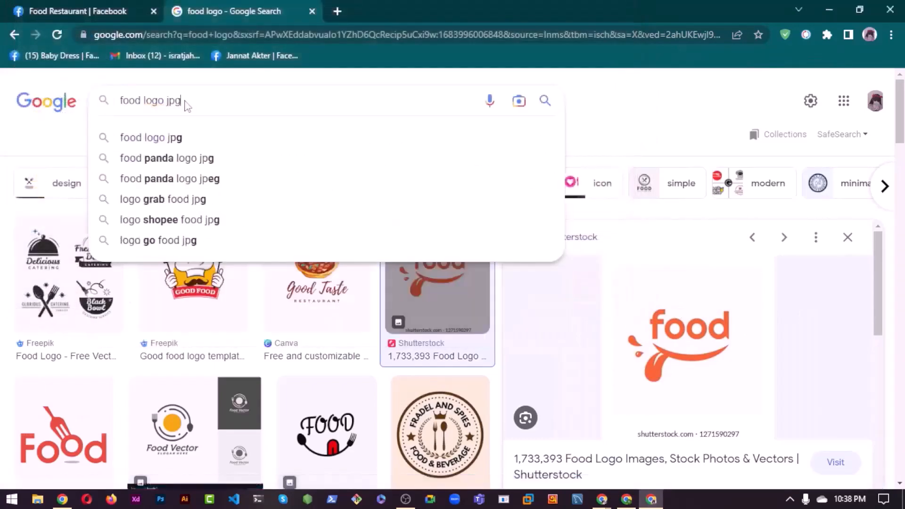
{"action": "key", "text": "Return"}
Save the Adobe Stock FOOD logo with the spoon-and-fork smile as a JPEG image in the Downloads folder
{"action": "scroll", "coordinate": [52, 165], "scroll_direction": "down", "scroll_amount": 3}
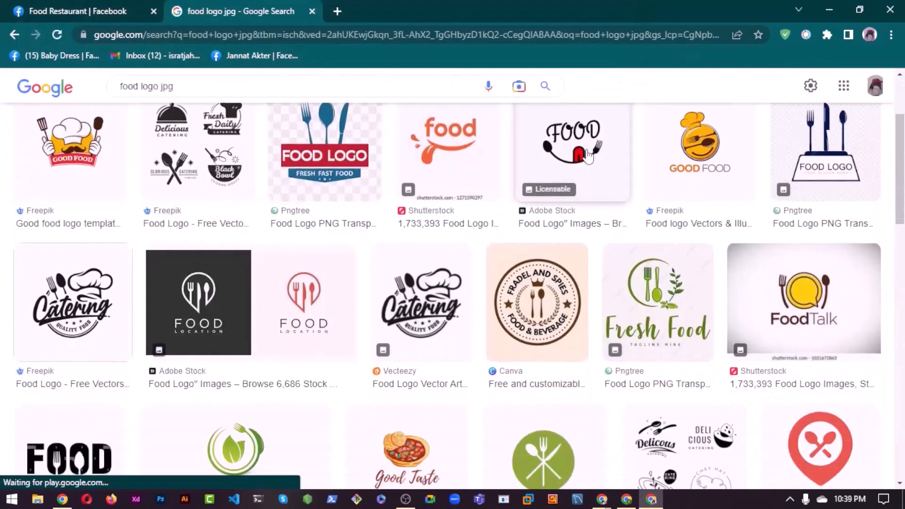
{"action": "left_click", "coordinate": [588, 153]}
{"action": "right_click", "coordinate": [695, 217]}
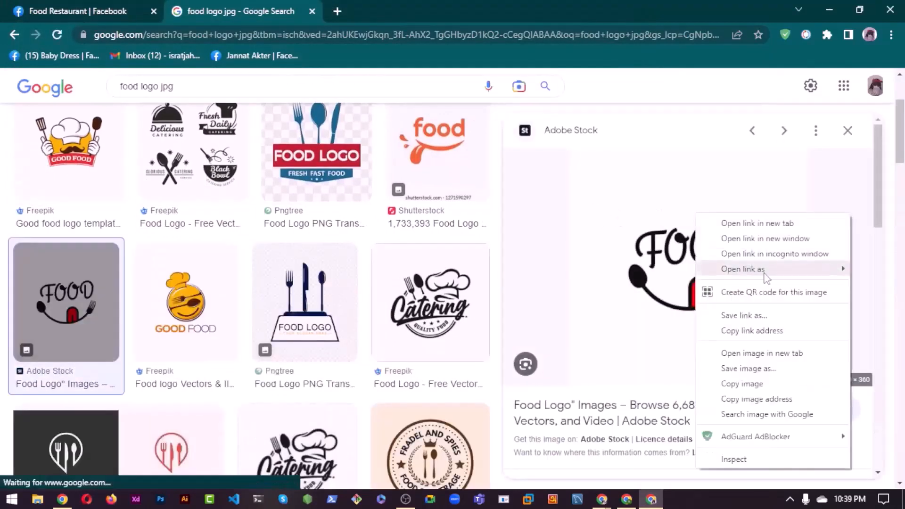
{"action": "left_click", "coordinate": [765, 368]}
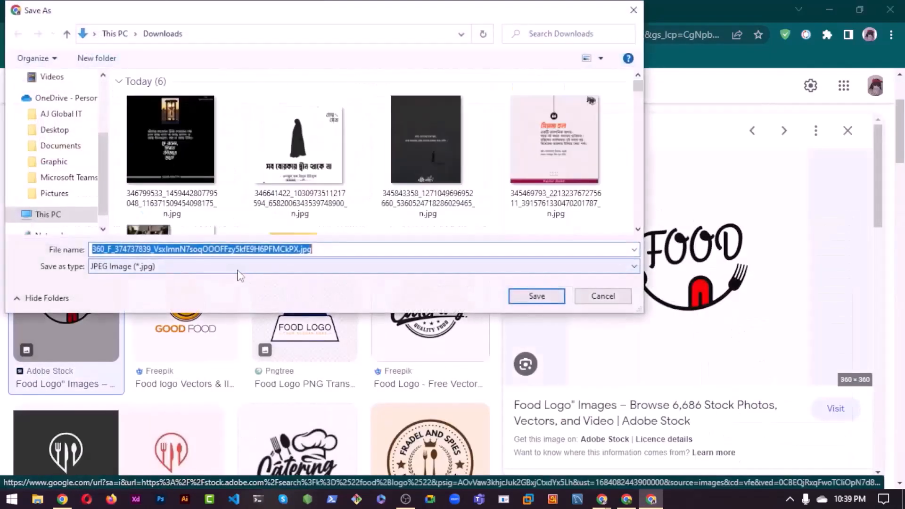
{"action": "left_click", "coordinate": [537, 296]}
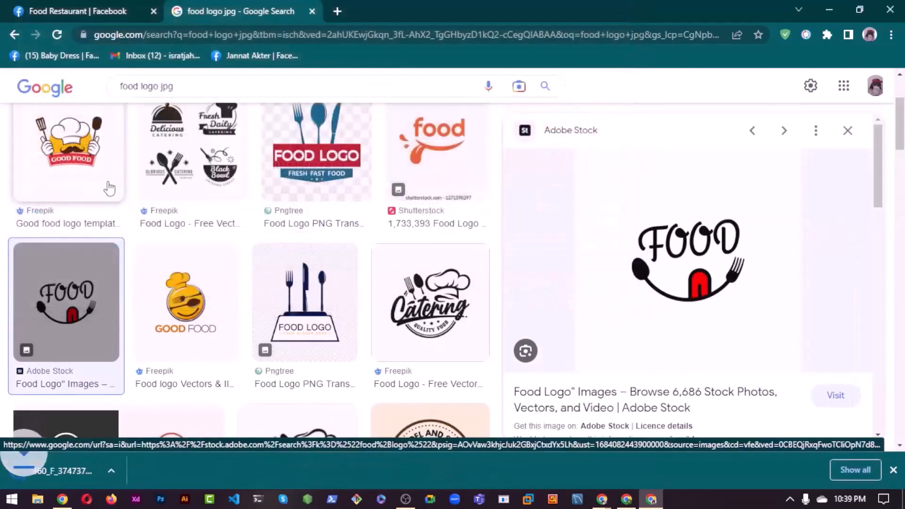
Return to the Food Restaurant page on Facebook and upload the downloaded FOOD logo JPEG for its profile picture update
{"action": "left_click", "coordinate": [137, 11]}
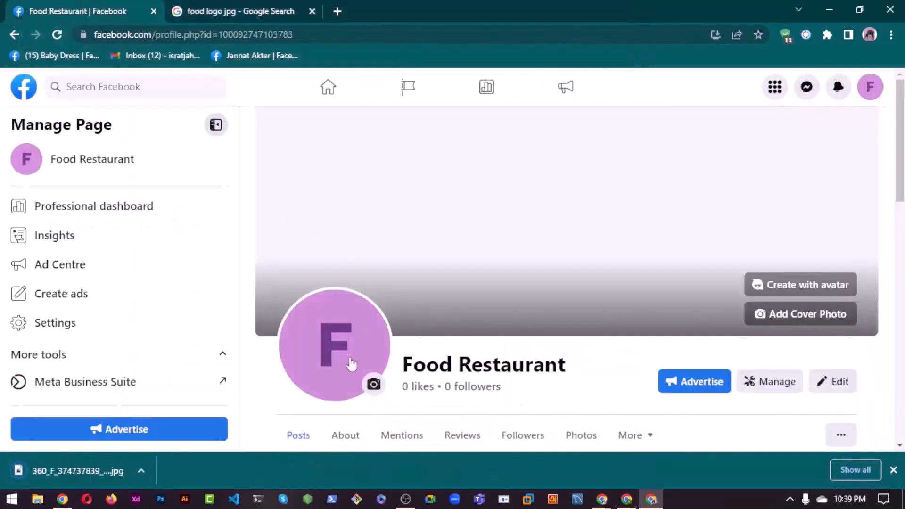
{"action": "left_click", "coordinate": [351, 363]}
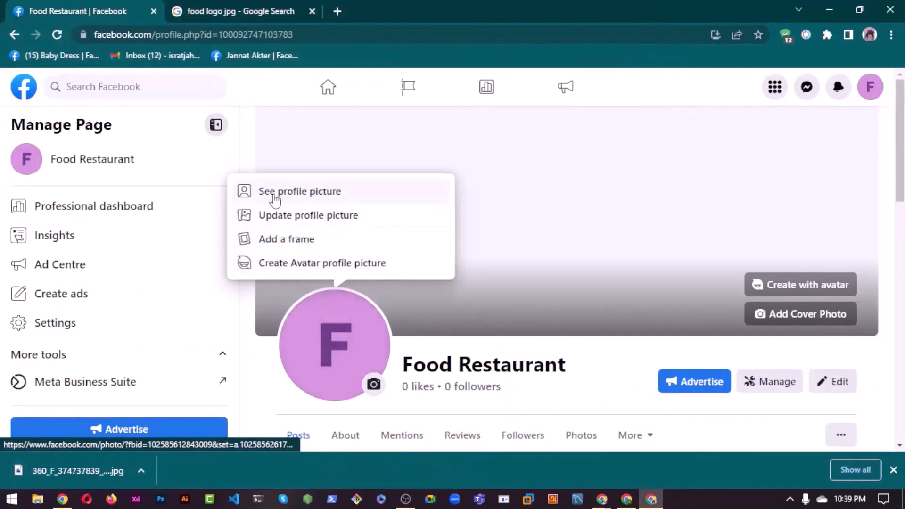
{"action": "left_click", "coordinate": [353, 216]}
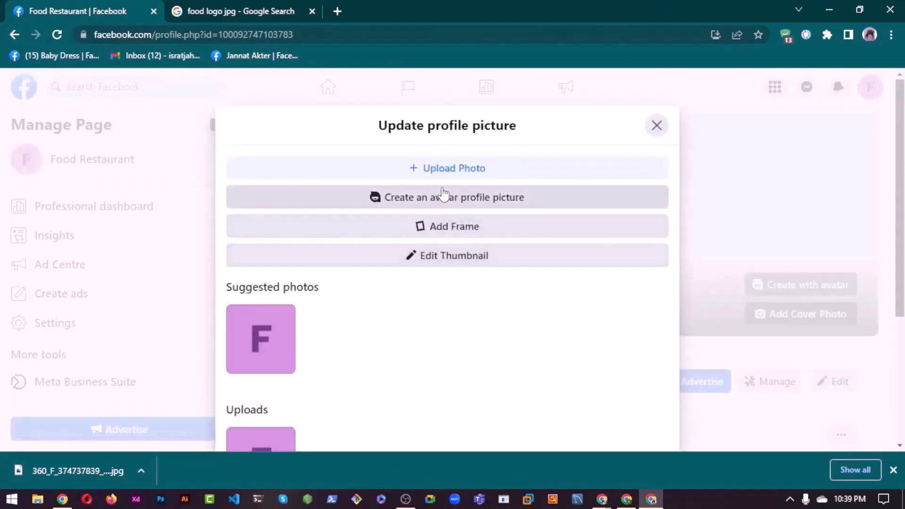
{"action": "left_click", "coordinate": [447, 171]}
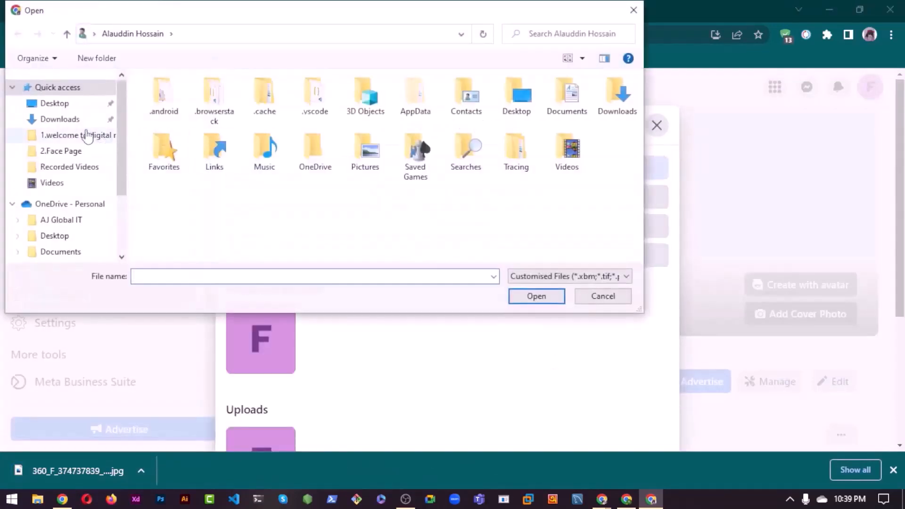
{"action": "left_click", "coordinate": [62, 120]}
{"action": "left_click", "coordinate": [213, 145]}
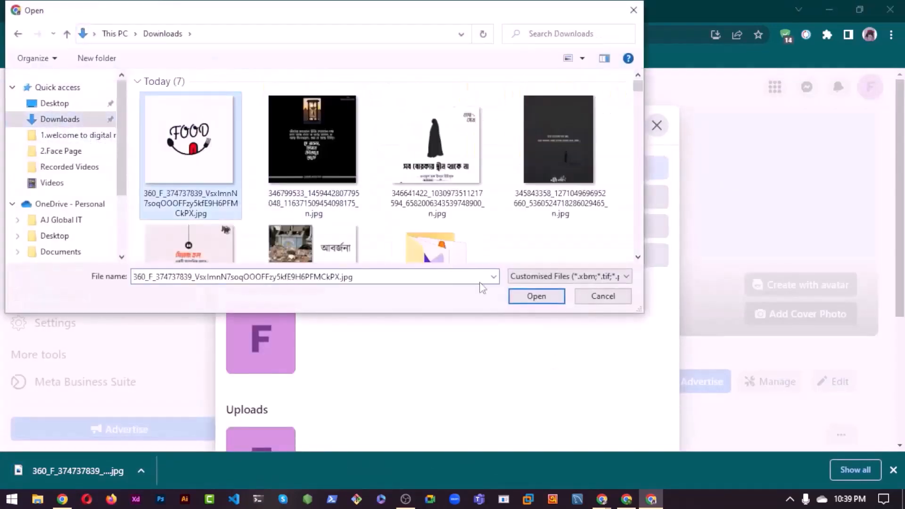
{"action": "left_click", "coordinate": [519, 296]}
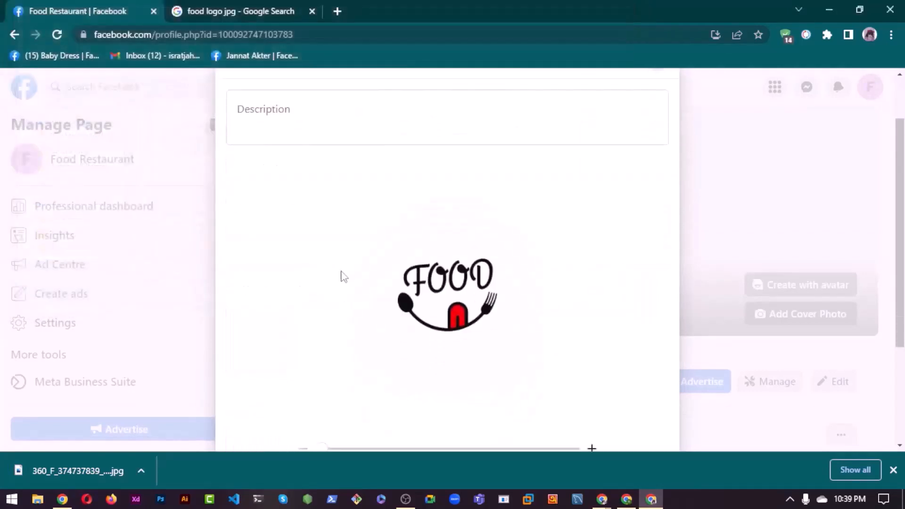
Save the uploaded FOOD logo as the page's public profile picture without cropping it
{"action": "left_click", "coordinate": [295, 178]}
{"action": "scroll", "coordinate": [282, 282], "scroll_direction": "down", "scroll_amount": 5}
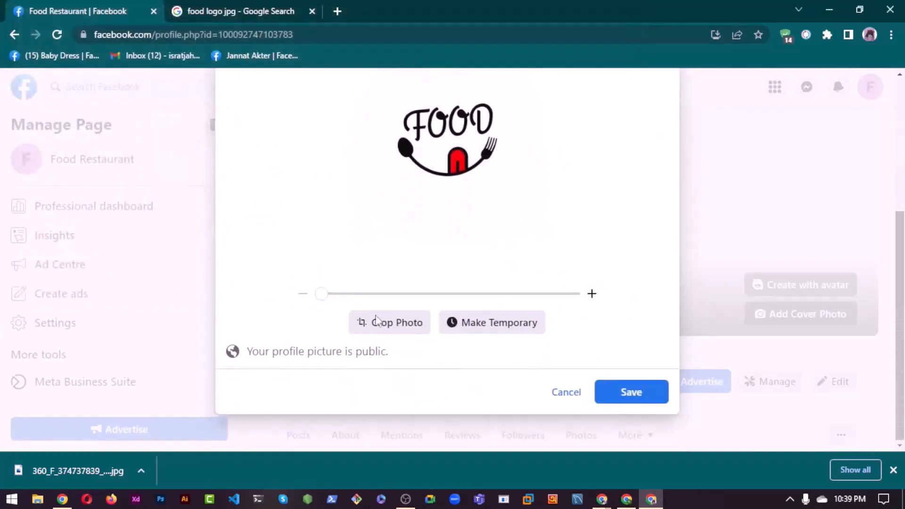
{"action": "left_click", "coordinate": [629, 400]}
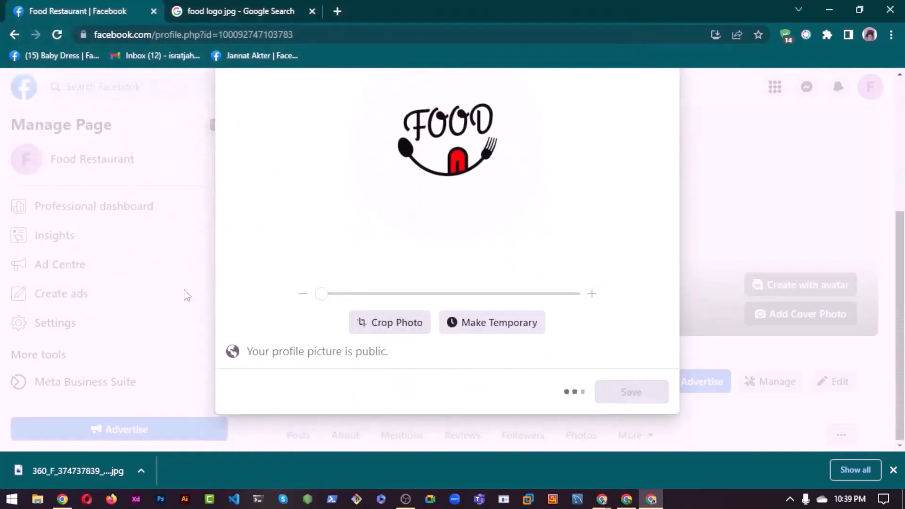
{"action": "scroll", "coordinate": [268, 304], "scroll_direction": "up", "scroll_amount": 2}
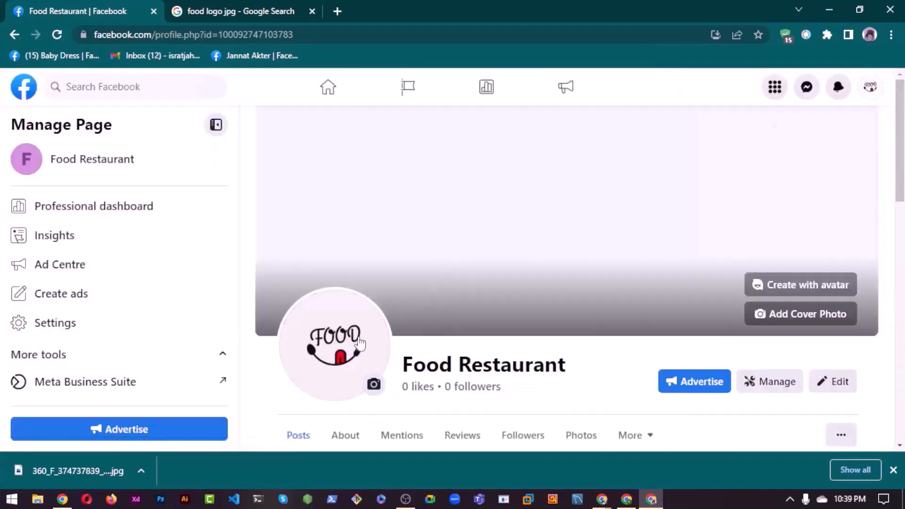
Upload the downloaded FOOD logo JPEG again for the Food Restaurant page's profile picture update
{"action": "scroll", "coordinate": [340, 347], "scroll_direction": "down", "scroll_amount": 2}
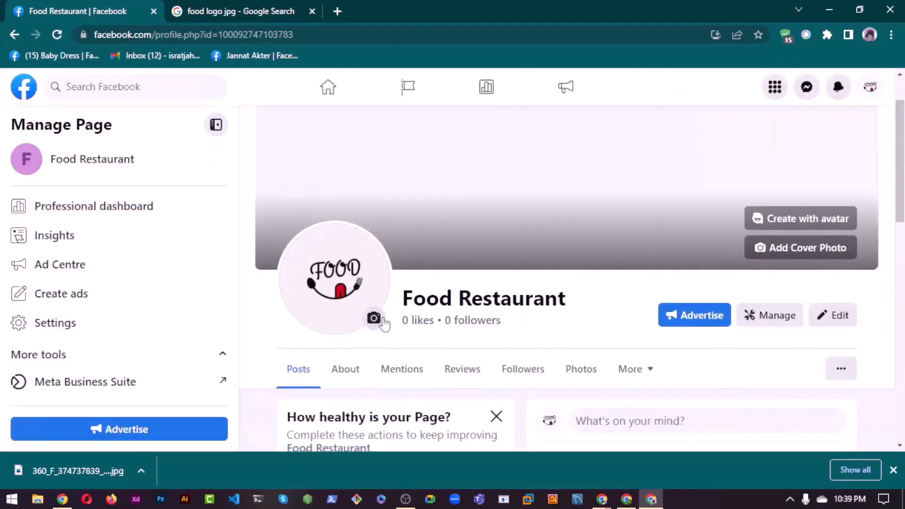
{"action": "left_click", "coordinate": [380, 319]}
{"action": "scroll", "coordinate": [406, 243], "scroll_direction": "down", "scroll_amount": 2}
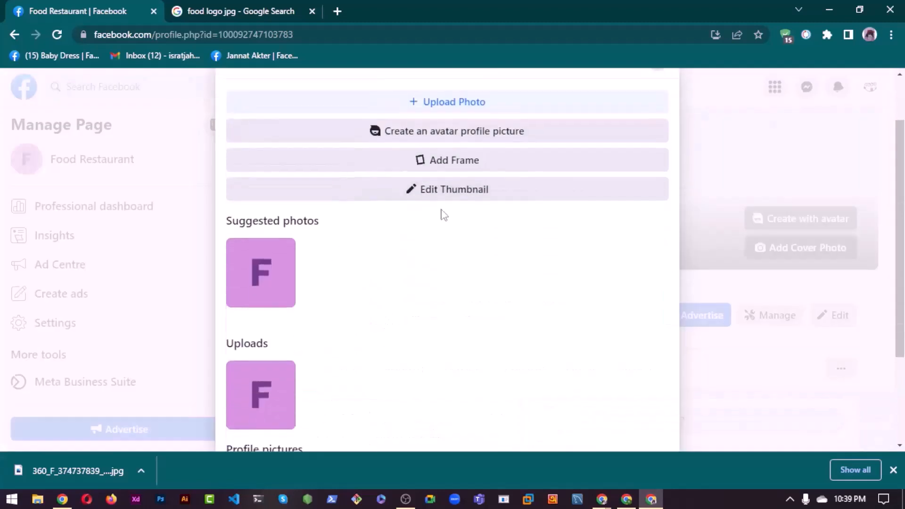
{"action": "scroll", "coordinate": [420, 198], "scroll_direction": "up", "scroll_amount": 2}
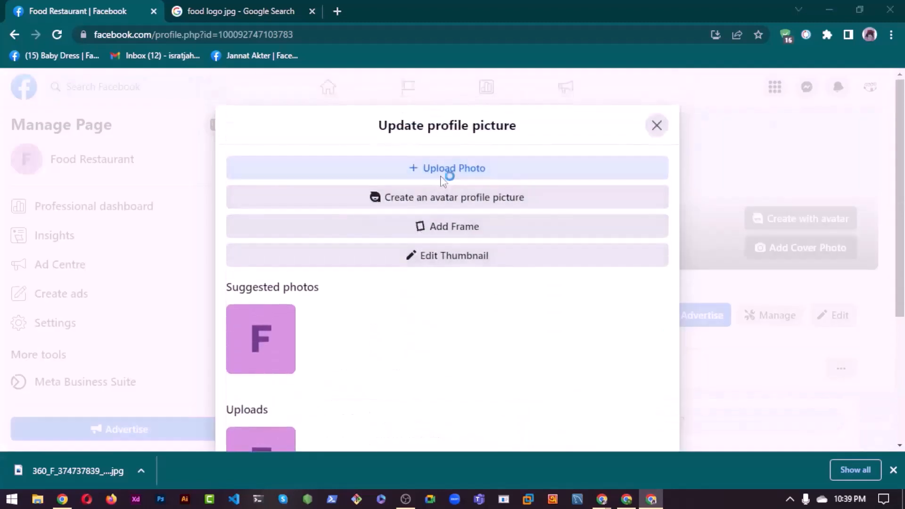
{"action": "left_click", "coordinate": [444, 174]}
{"action": "left_click", "coordinate": [184, 203]}
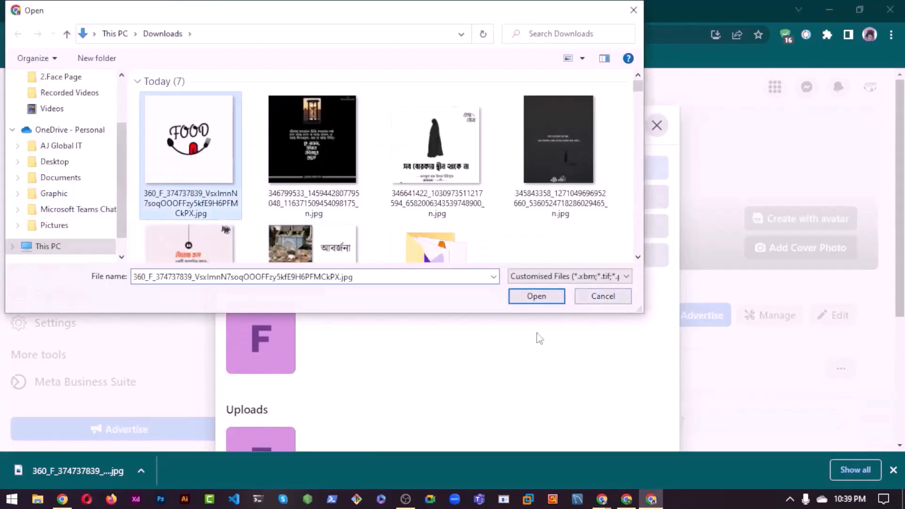
{"action": "left_click", "coordinate": [535, 296]}
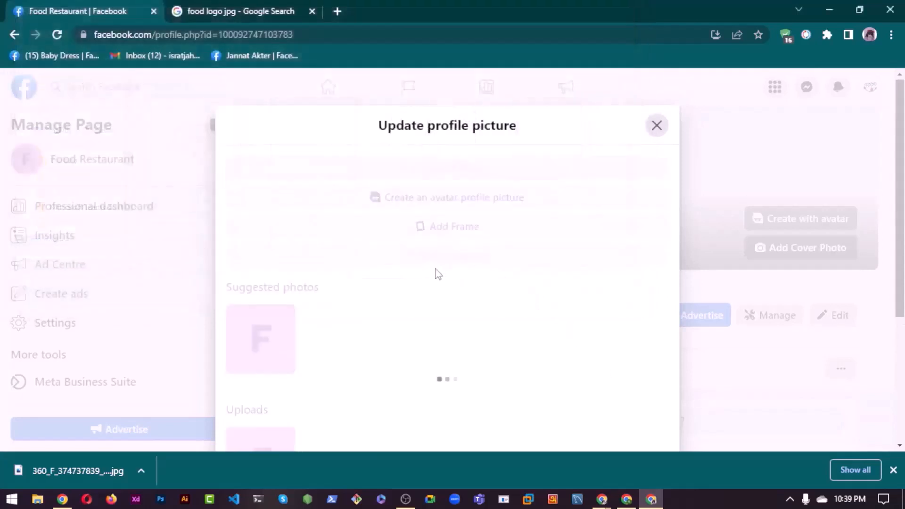
Zoom the FOOD logo in by about a third of the zoom range and save it as the public profile picture
{"action": "scroll", "coordinate": [343, 292], "scroll_direction": "down", "scroll_amount": 3}
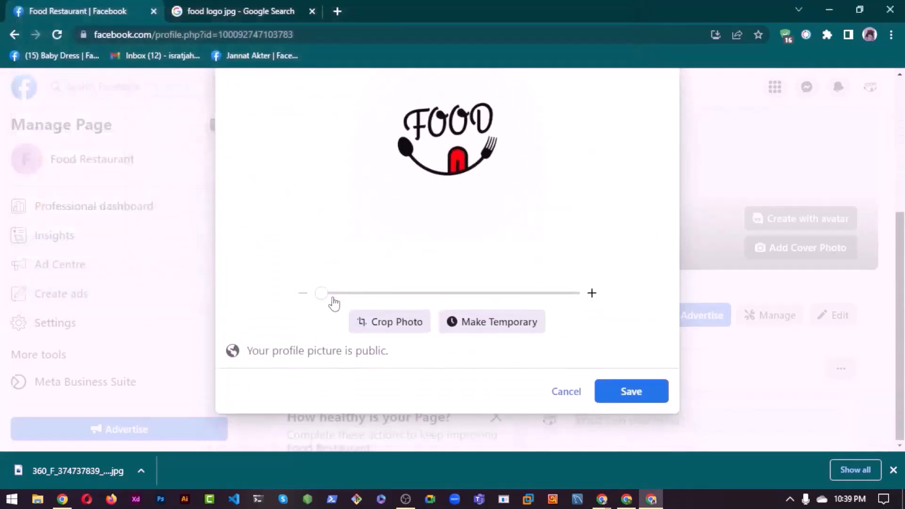
{"action": "left_click_drag", "start_coordinate": [321, 299], "coordinate": [412, 309]}
{"action": "scroll", "coordinate": [589, 320], "scroll_direction": "up", "scroll_amount": 3}
{"action": "scroll", "coordinate": [613, 341], "scroll_direction": "down", "scroll_amount": 3}
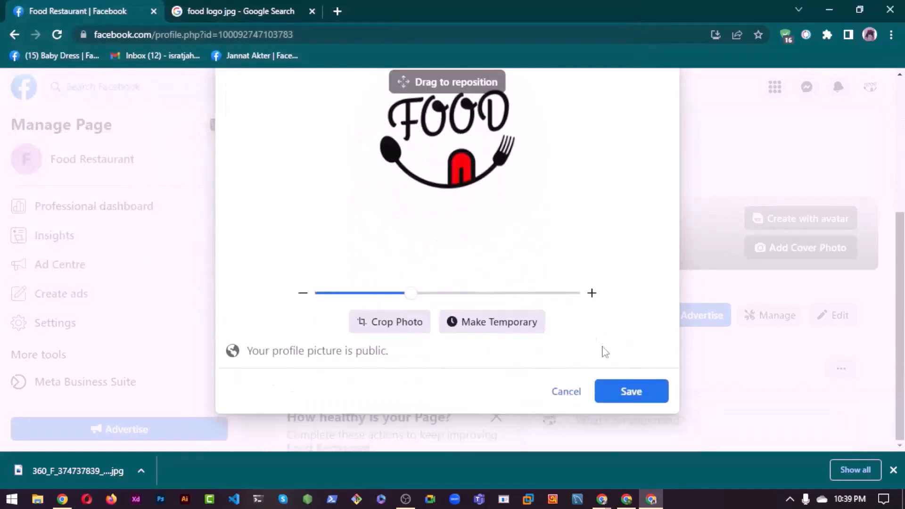
{"action": "left_click", "coordinate": [653, 395]}
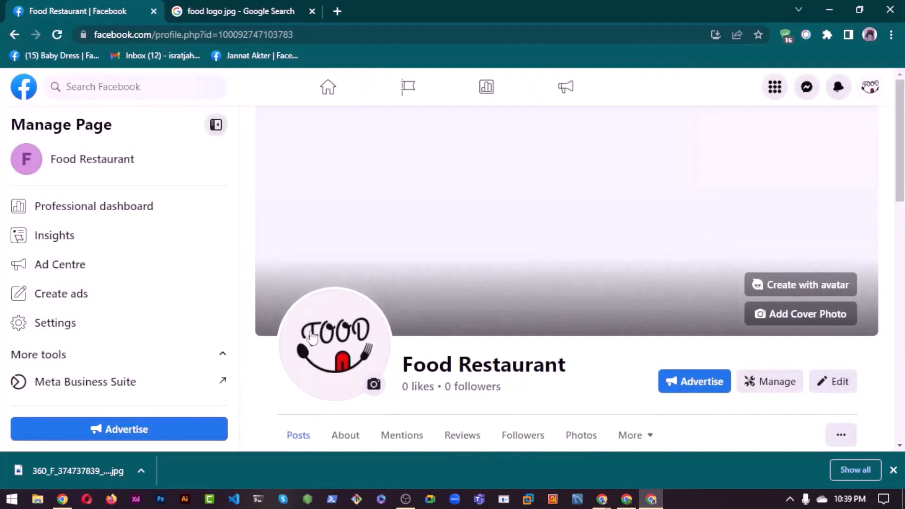
Switch to the Google image results and enter the query "food logo jpg" again
{"action": "left_click", "coordinate": [261, 8]}
{"action": "left_click", "coordinate": [247, 34]}
{"action": "type", "text": "foo"}
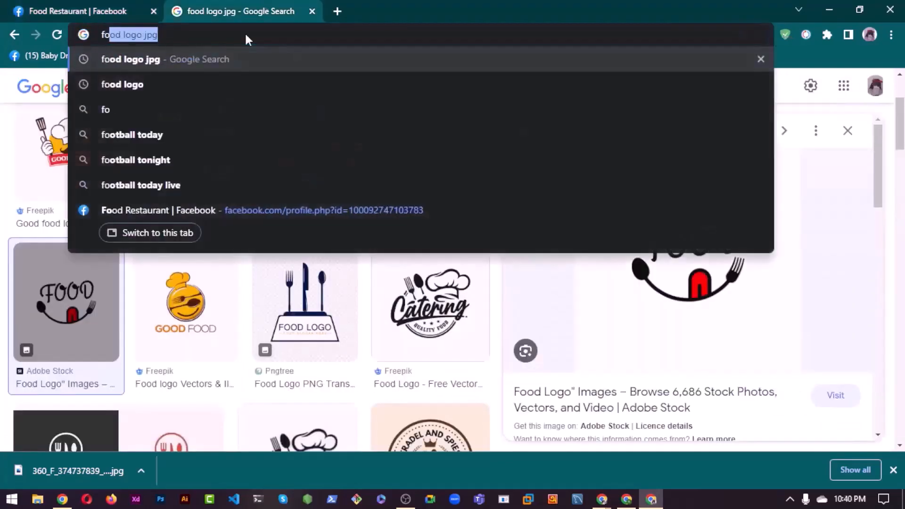
{"action": "key", "text": "BackSpace"}
{"action": "key", "text": "BackSpace"}
{"action": "key", "text": "BackSpace"}
{"action": "type", "text": "food logo jpg"}
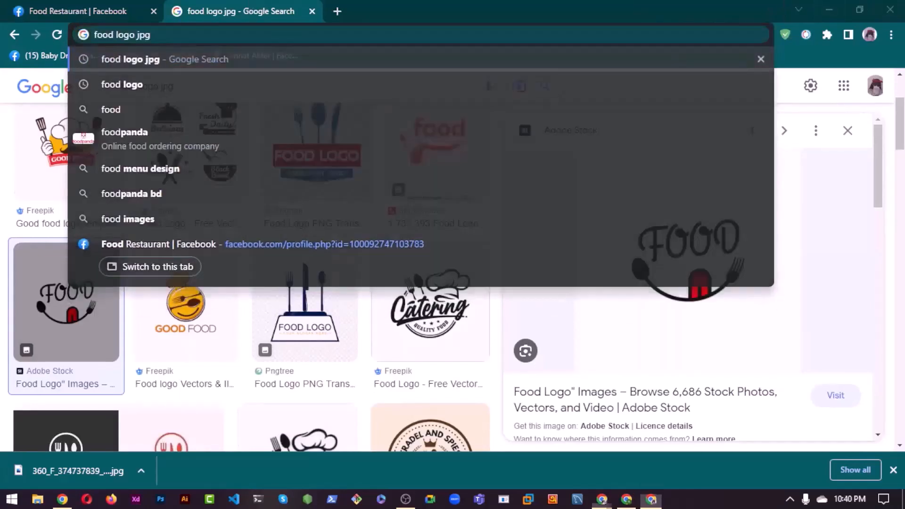
{"action": "left_click", "coordinate": [169, 59]}
Replace the query with "restaurant banner" and search Google Images for it
{"action": "left_click", "coordinate": [172, 36]}
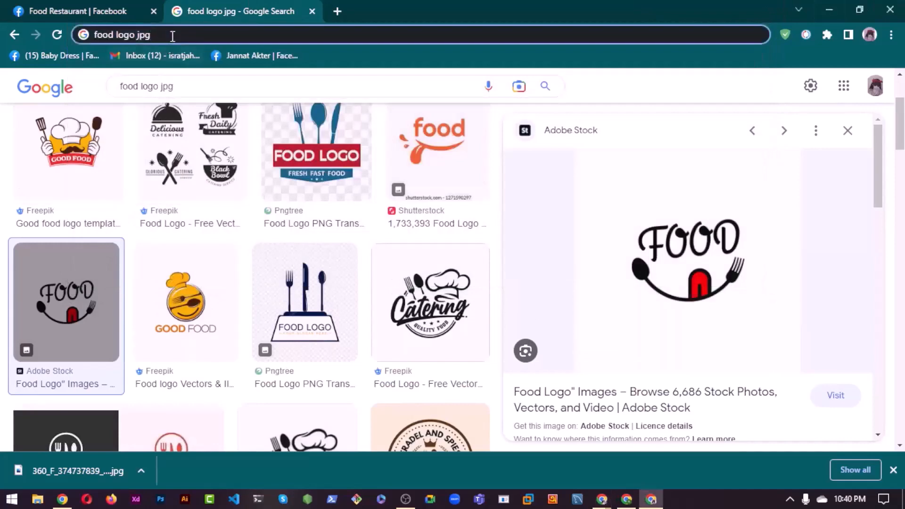
{"action": "key", "text": "ctrl+a"}
{"action": "key", "text": "BackSpace"}
{"action": "type", "text": "rest"}
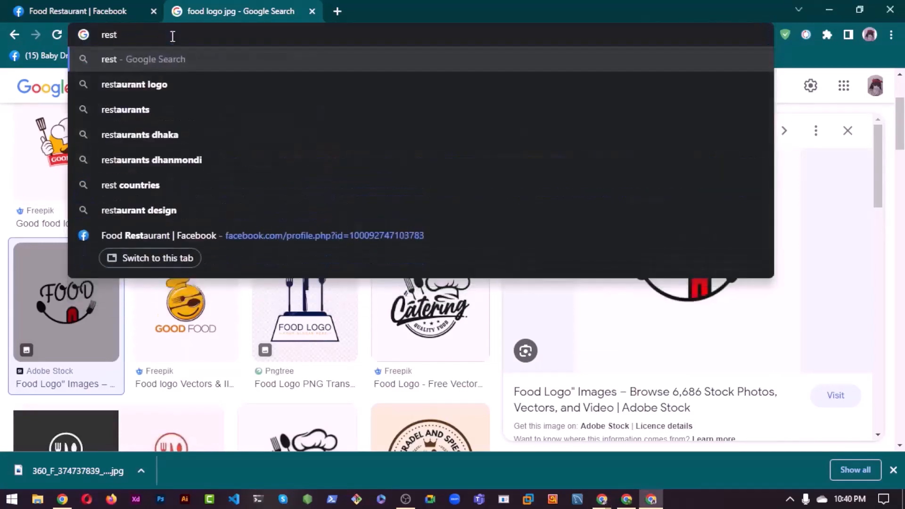
{"action": "type", "text": "aurant "}
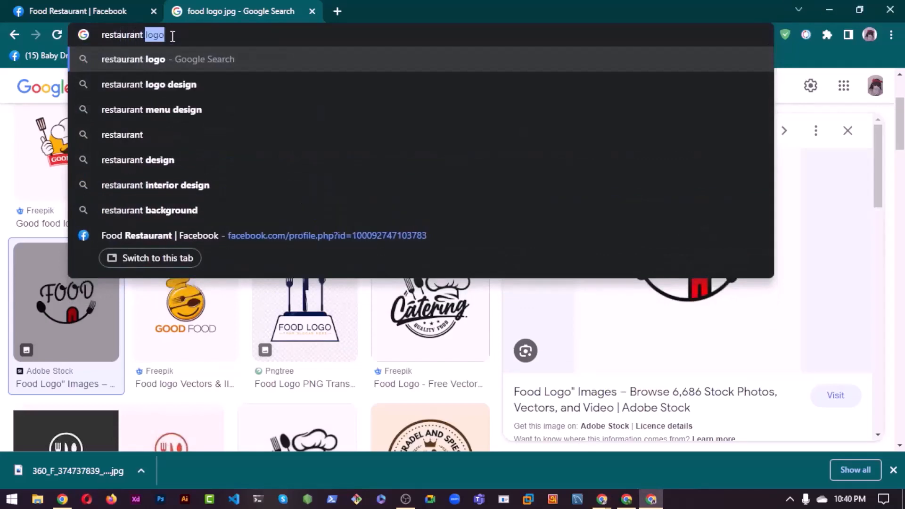
{"action": "type", "text": "banne"}
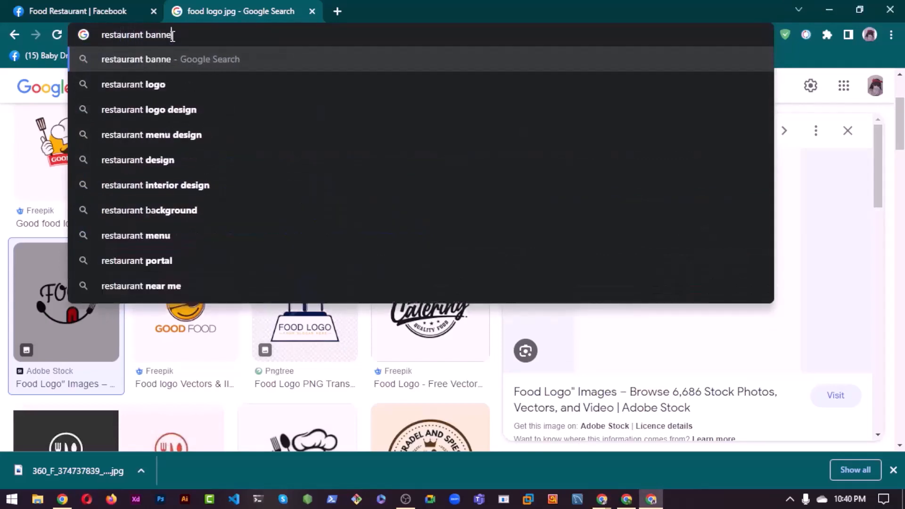
{"action": "type", "text": "r"}
{"action": "key", "text": "Return"}
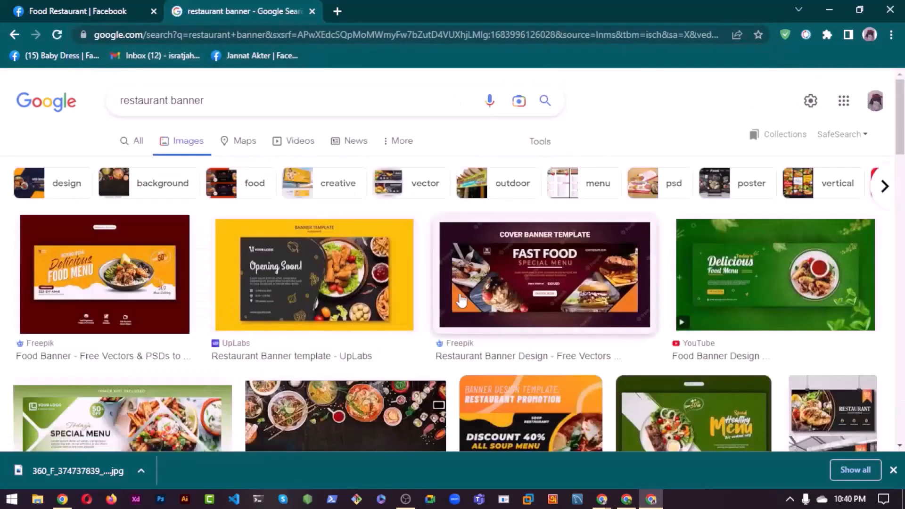
Find the purple Adobe Stock "Tasty Burger" banner in the image results and save it as a JPEG in the Downloads folder
{"action": "scroll", "coordinate": [295, 307], "scroll_direction": "down", "scroll_amount": 3}
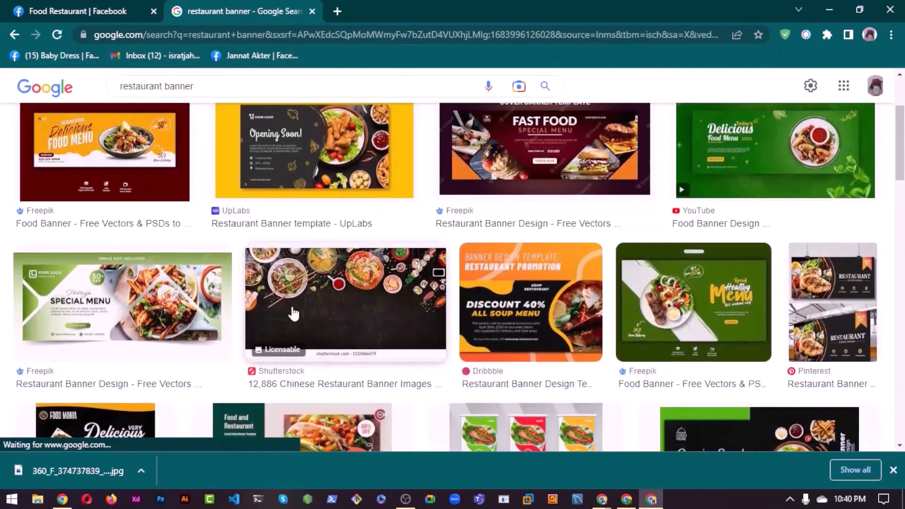
{"action": "scroll", "coordinate": [293, 313], "scroll_direction": "down", "scroll_amount": 1}
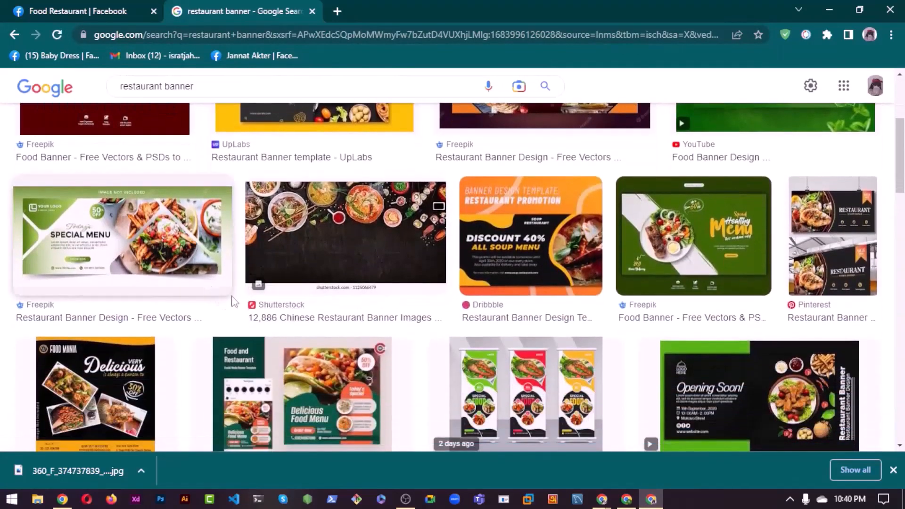
{"action": "scroll", "coordinate": [323, 313], "scroll_direction": "down", "scroll_amount": 5}
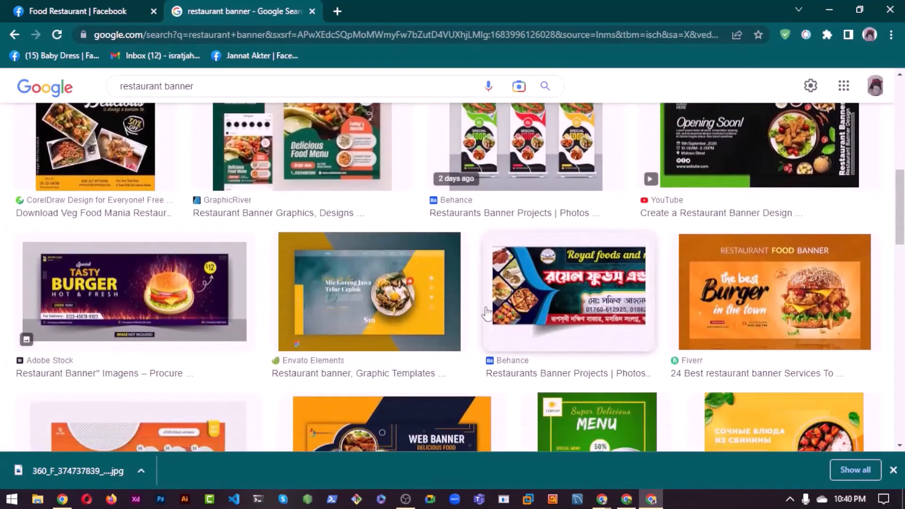
{"action": "left_click", "coordinate": [126, 311]}
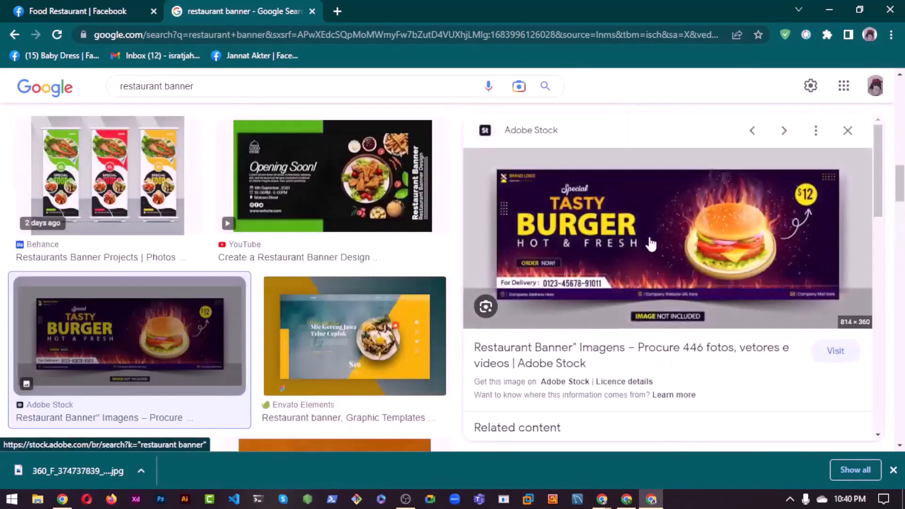
{"action": "right_click", "coordinate": [648, 225]}
{"action": "left_click", "coordinate": [688, 380]}
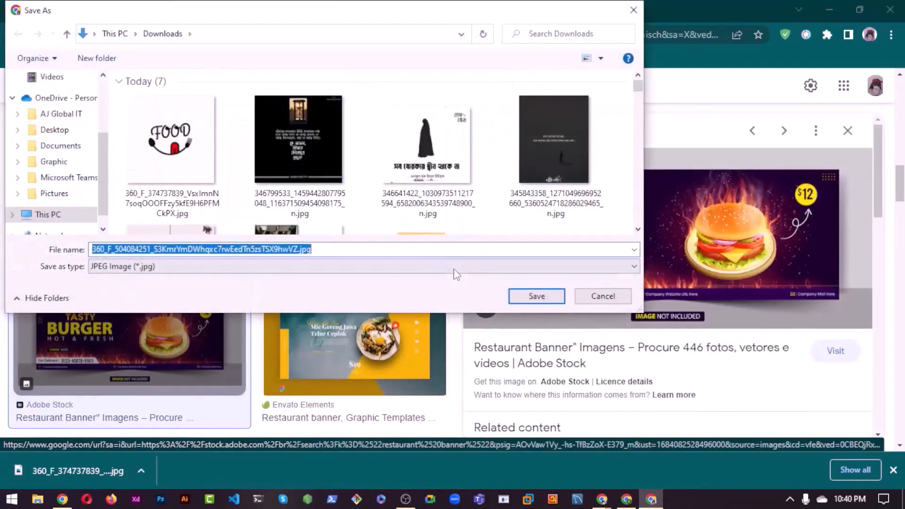
{"action": "left_click", "coordinate": [547, 299]}
Return to the Food Restaurant page on Facebook and save the downloaded burger banner as its cover photo, moved slightly downward
{"action": "key", "text": "ctrl+shift+Tab"}
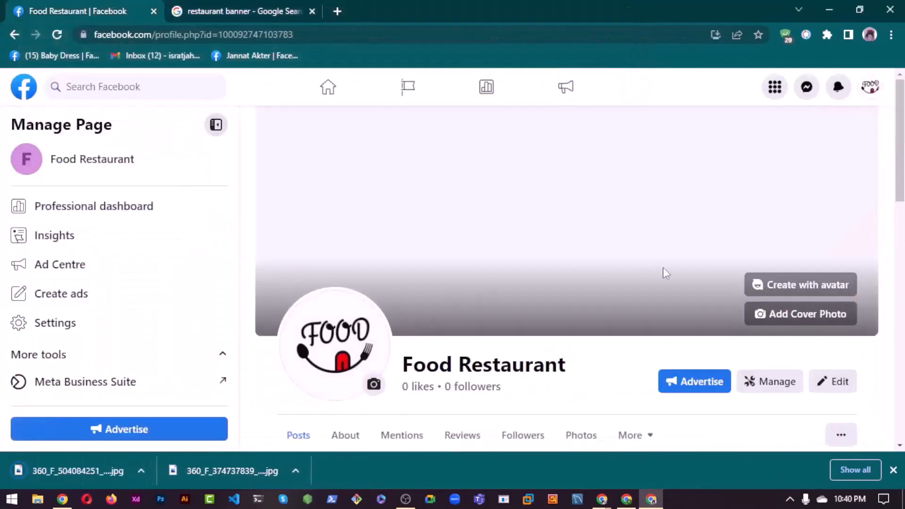
{"action": "left_click", "coordinate": [775, 321]}
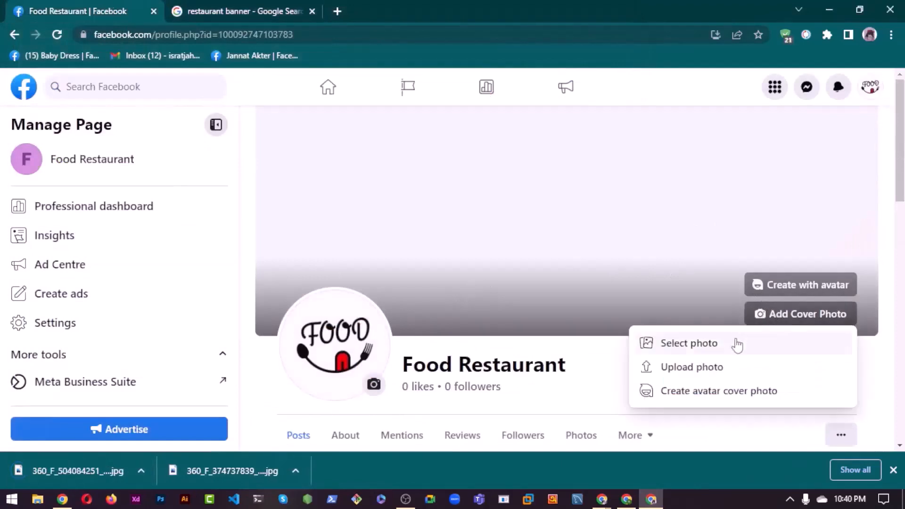
{"action": "left_click", "coordinate": [703, 370]}
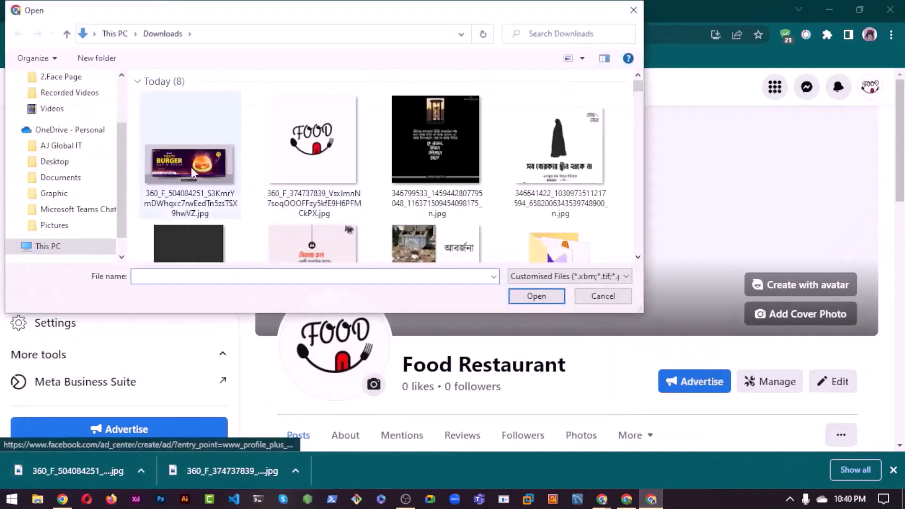
{"action": "left_click", "coordinate": [191, 167]}
{"action": "left_click", "coordinate": [536, 296]}
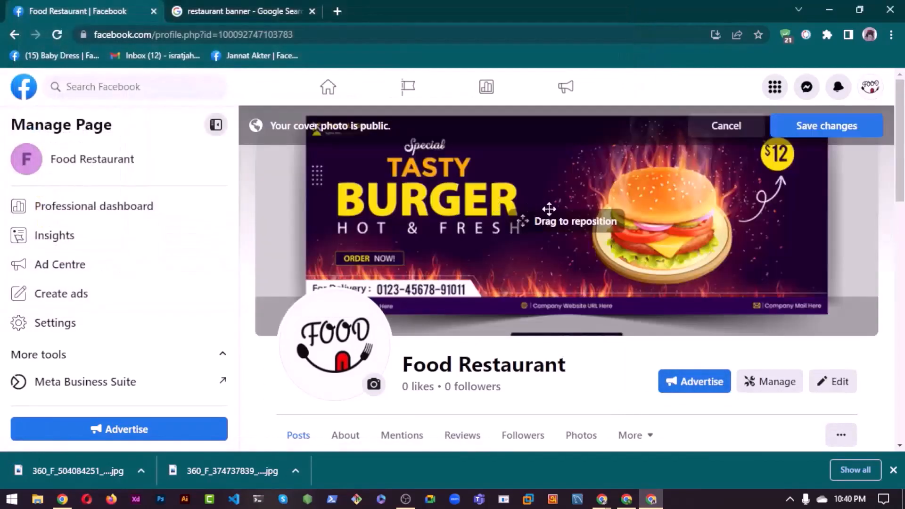
{"action": "left_click_drag", "start_coordinate": [547, 211], "coordinate": [504, 217]}
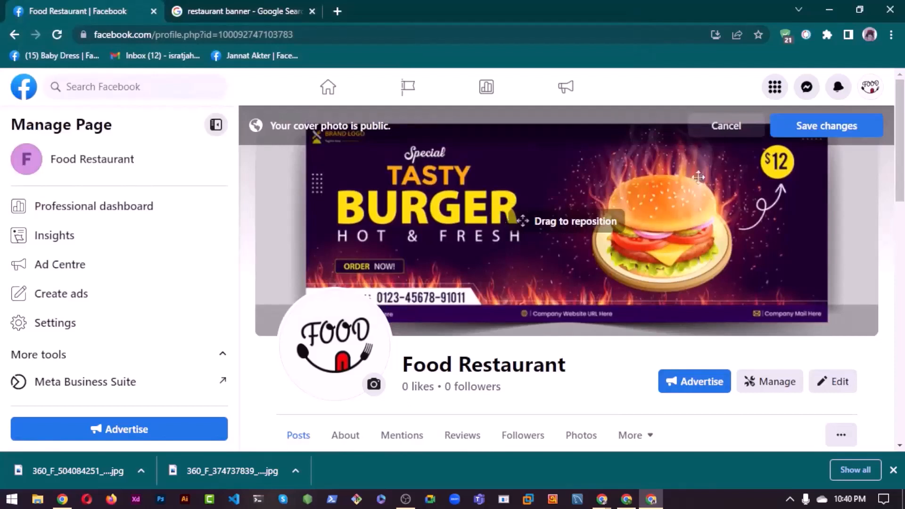
{"action": "left_click", "coordinate": [812, 137]}
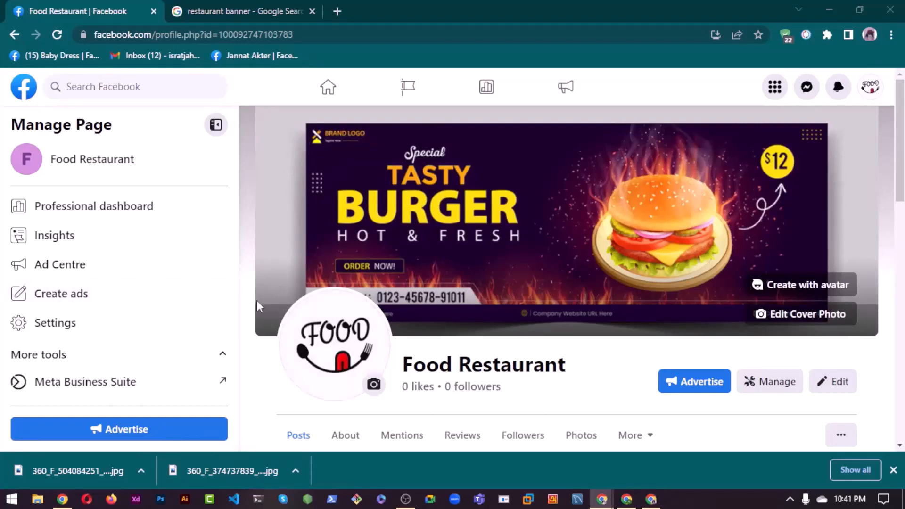
Look over the Food Restaurant page with its cover photo, profile picture and posts area
{"action": "scroll", "coordinate": [254, 297], "scroll_direction": "down", "scroll_amount": 4}
{"action": "scroll", "coordinate": [252, 296], "scroll_direction": "up", "scroll_amount": 4}
{"action": "scroll", "coordinate": [252, 295], "scroll_direction": "down", "scroll_amount": 1}
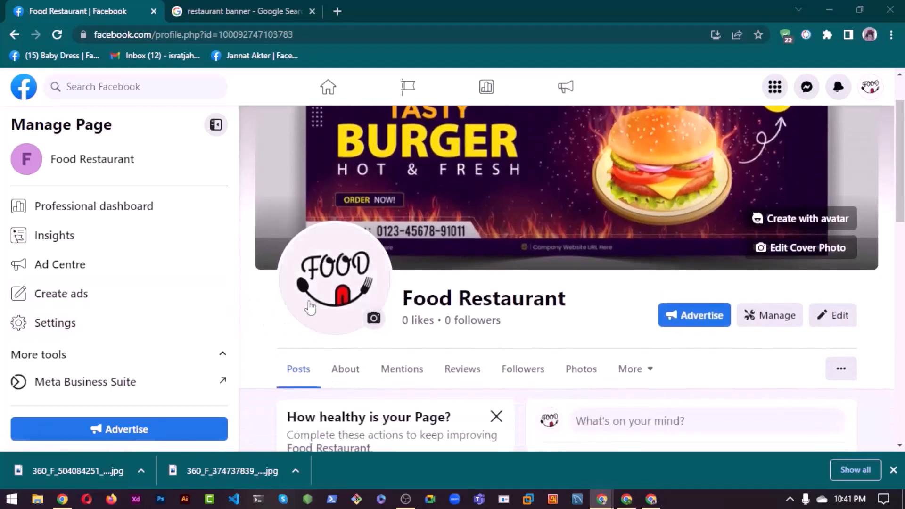
{"action": "scroll", "coordinate": [330, 307], "scroll_direction": "down", "scroll_amount": 3}
{"action": "scroll", "coordinate": [424, 301], "scroll_direction": "up", "scroll_amount": 3}
{"action": "scroll", "coordinate": [545, 267], "scroll_direction": "up", "scroll_amount": 2}
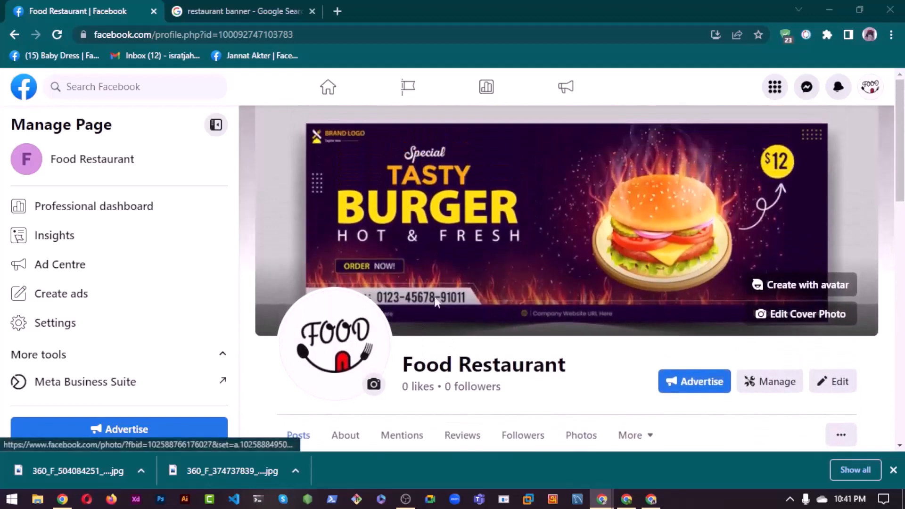
{"action": "scroll", "coordinate": [313, 311], "scroll_direction": "down", "scroll_amount": 2}
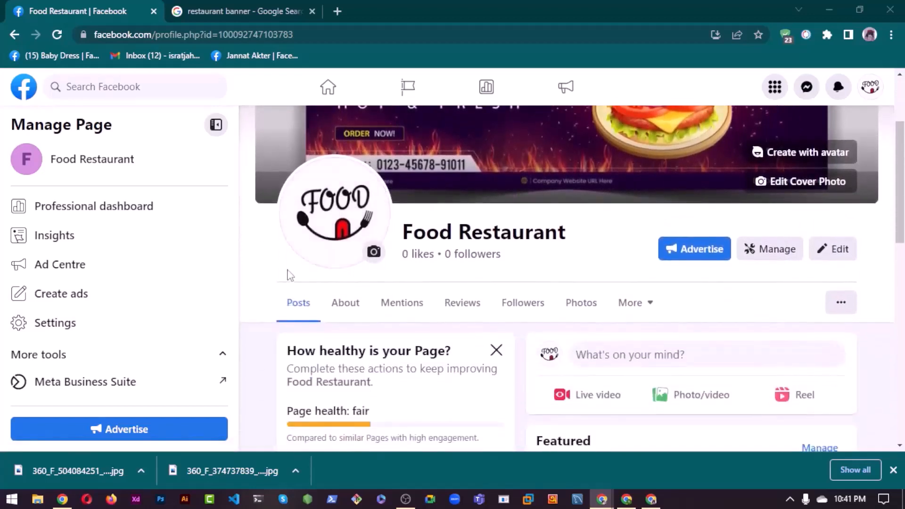
Open the page's About section and review its contact and basic info, followers and photos areas
{"action": "left_click", "coordinate": [325, 304]}
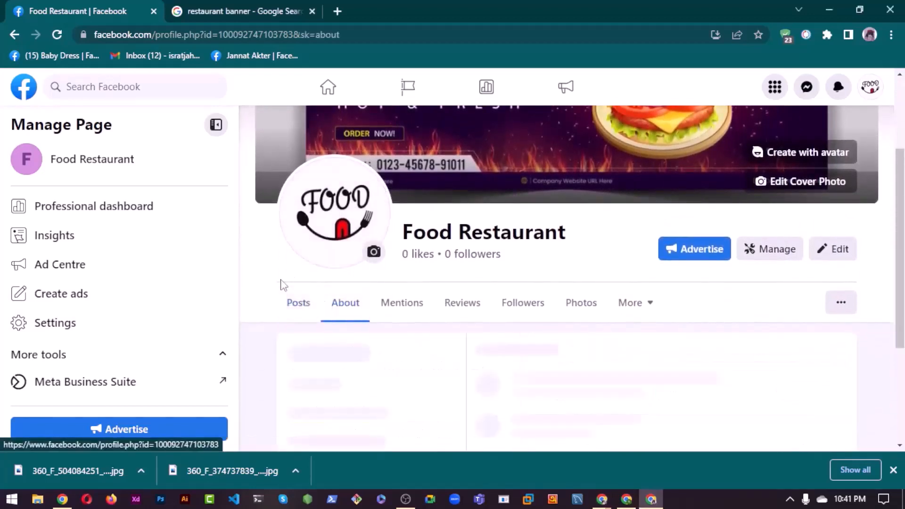
{"action": "scroll", "coordinate": [415, 297], "scroll_direction": "down", "scroll_amount": 8}
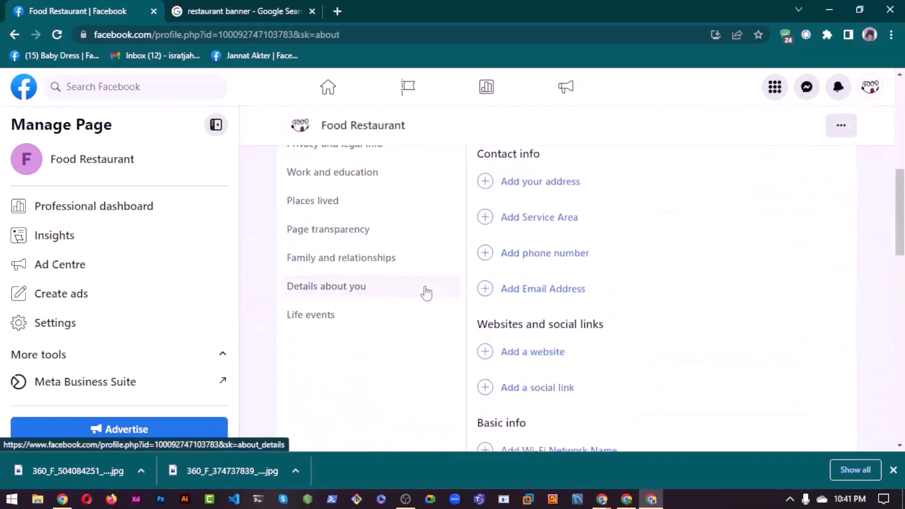
{"action": "scroll", "coordinate": [383, 317], "scroll_direction": "down", "scroll_amount": 3}
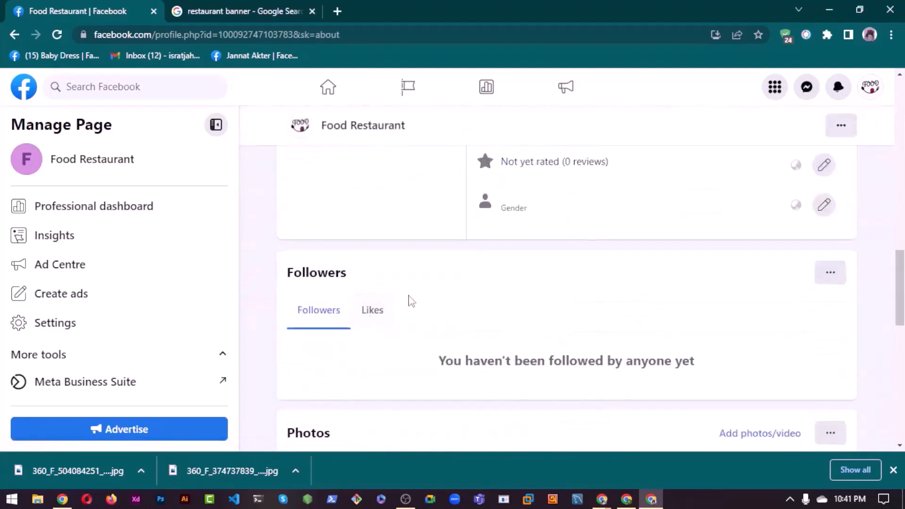
{"action": "scroll", "coordinate": [410, 300], "scroll_direction": "up", "scroll_amount": 10}
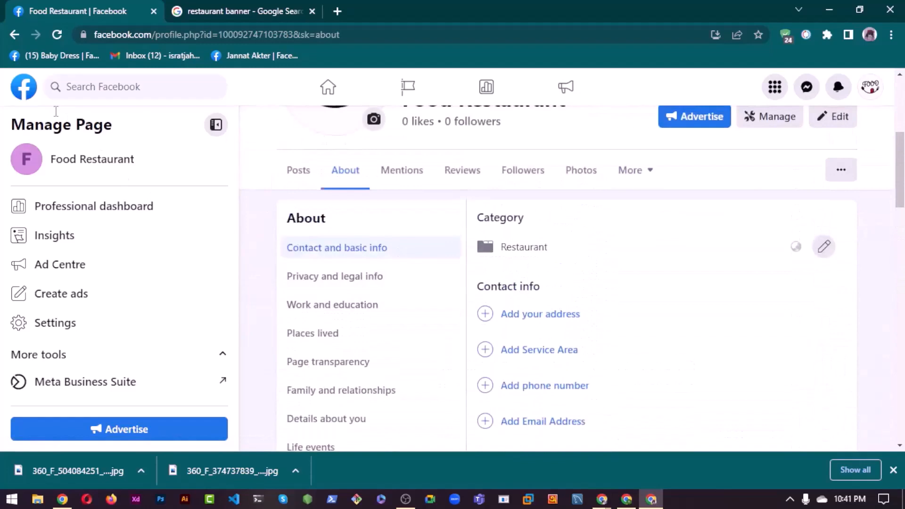
Go to the Facebook home feed and open the list of managed Pages
{"action": "left_click", "coordinate": [29, 89]}
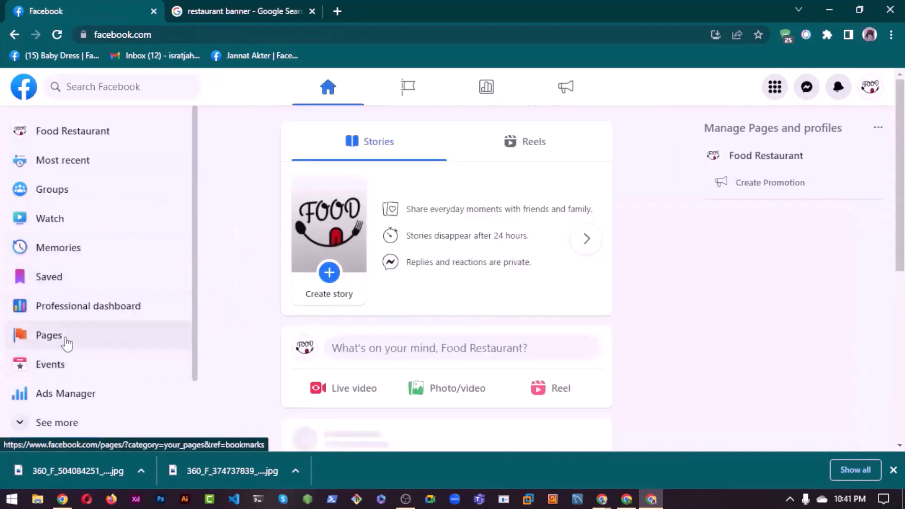
{"action": "left_click", "coordinate": [67, 340]}
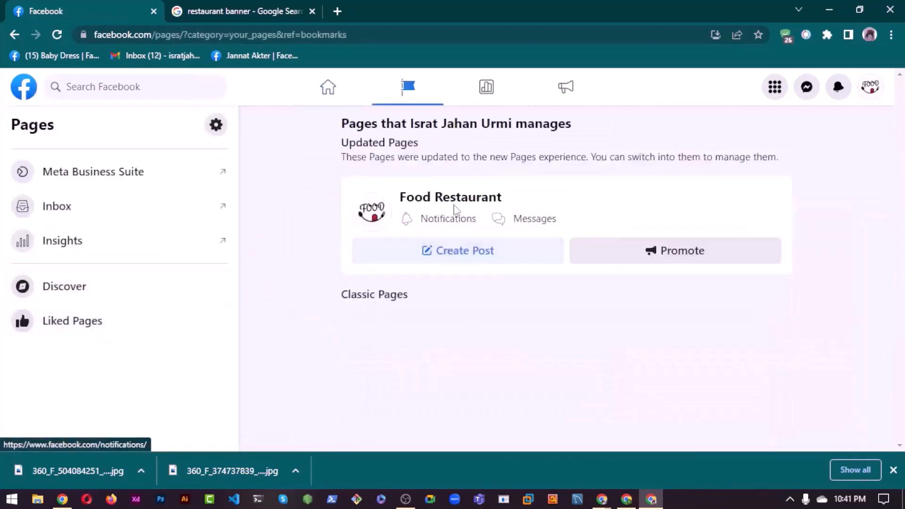
Open the Food Restaurant page from the managed Pages list and look over its page health and posts areas
{"action": "left_click", "coordinate": [435, 208]}
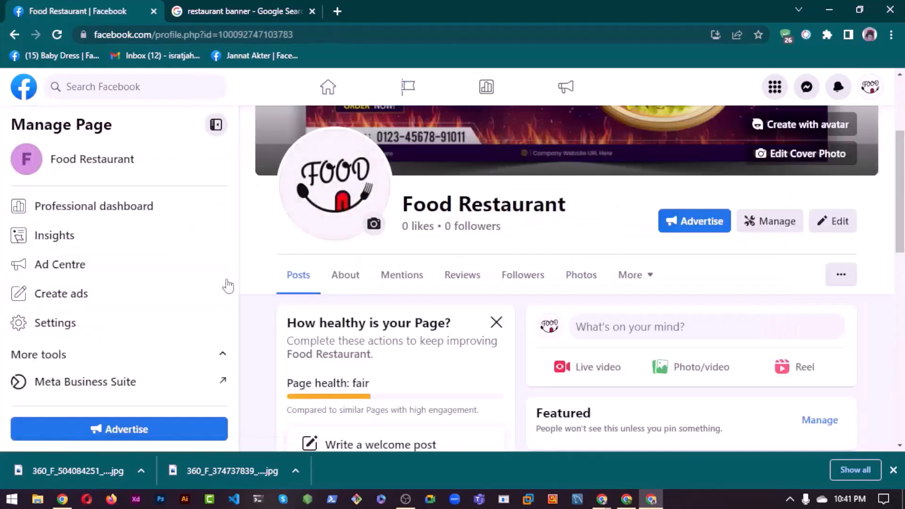
{"action": "scroll", "coordinate": [228, 284], "scroll_direction": "down", "scroll_amount": 4}
{"action": "scroll", "coordinate": [168, 325], "scroll_direction": "up", "scroll_amount": 1}
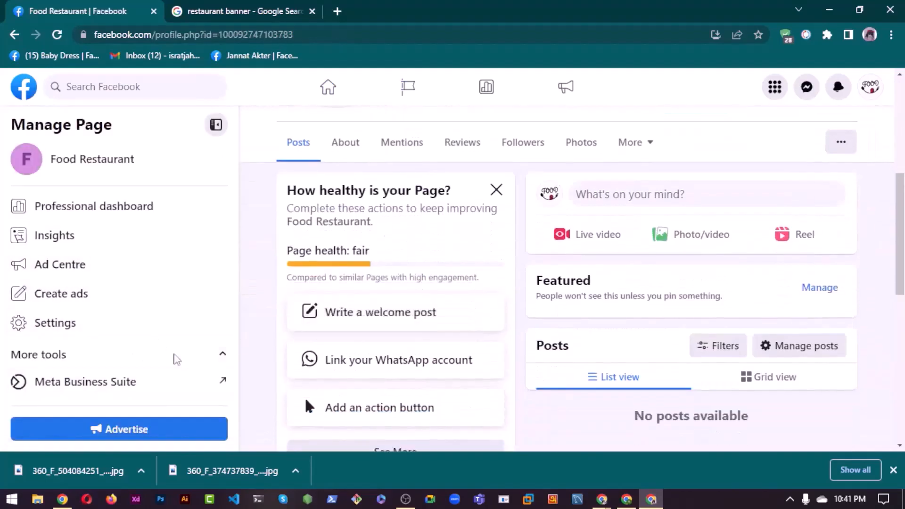
{"action": "scroll", "coordinate": [141, 375], "scroll_direction": "down", "scroll_amount": 2}
{"action": "scroll", "coordinate": [169, 283], "scroll_direction": "up", "scroll_amount": 3}
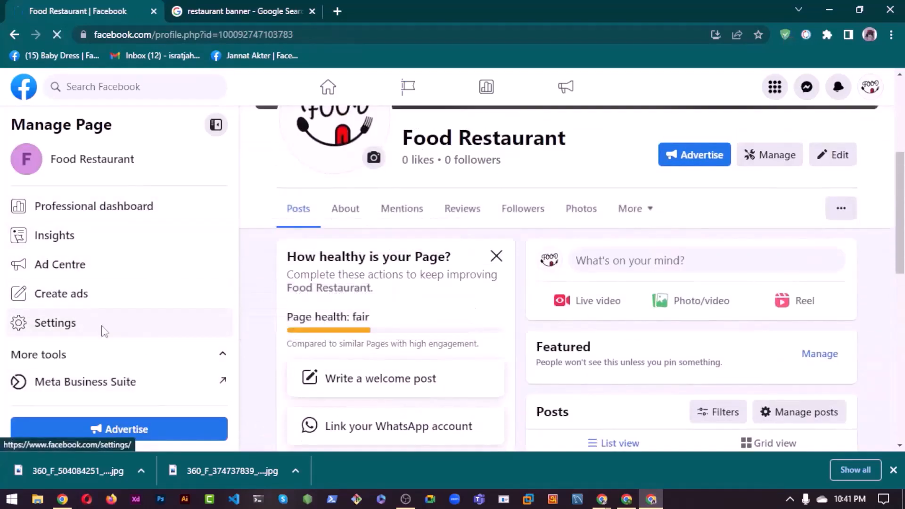
Return from the page settings to the Food Restaurant page and accept the new Page welcome dialog with its default options
{"action": "left_click", "coordinate": [102, 329]}
{"action": "left_click", "coordinate": [12, 38]}
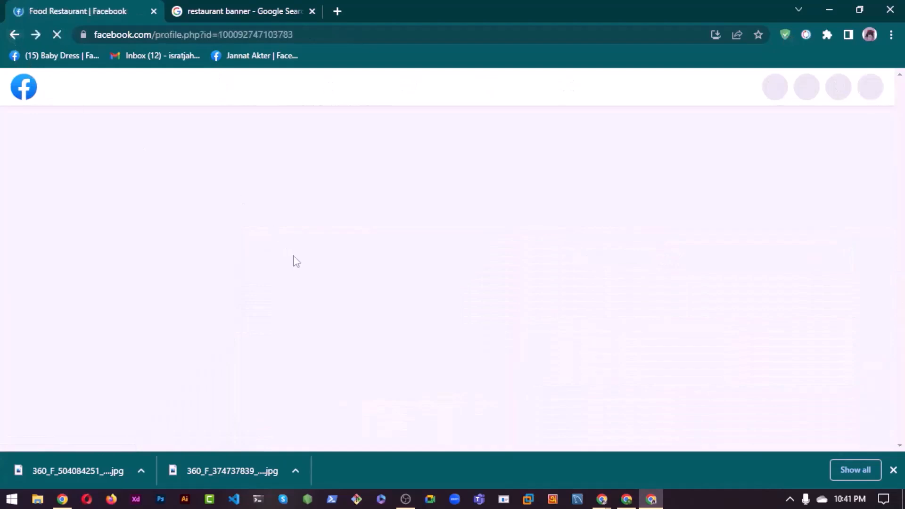
{"action": "scroll", "coordinate": [294, 260], "scroll_direction": "down", "scroll_amount": 6}
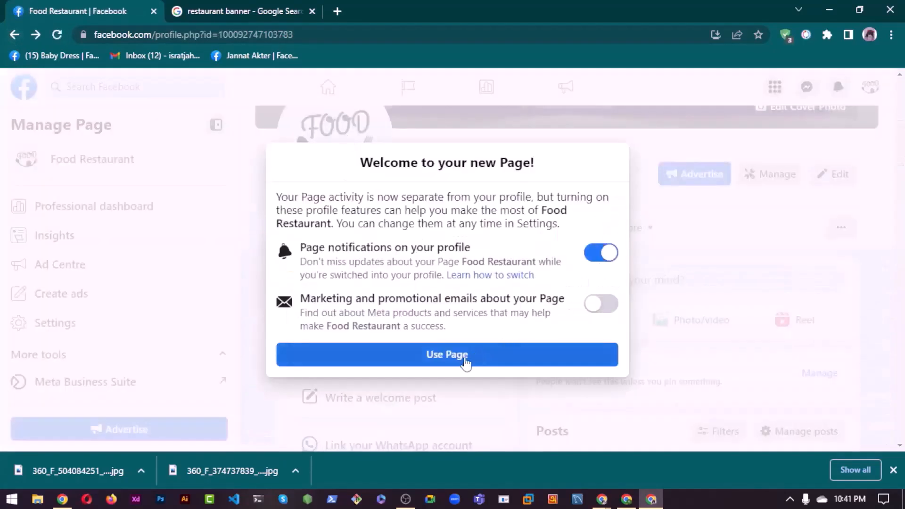
{"action": "left_click", "coordinate": [465, 359]}
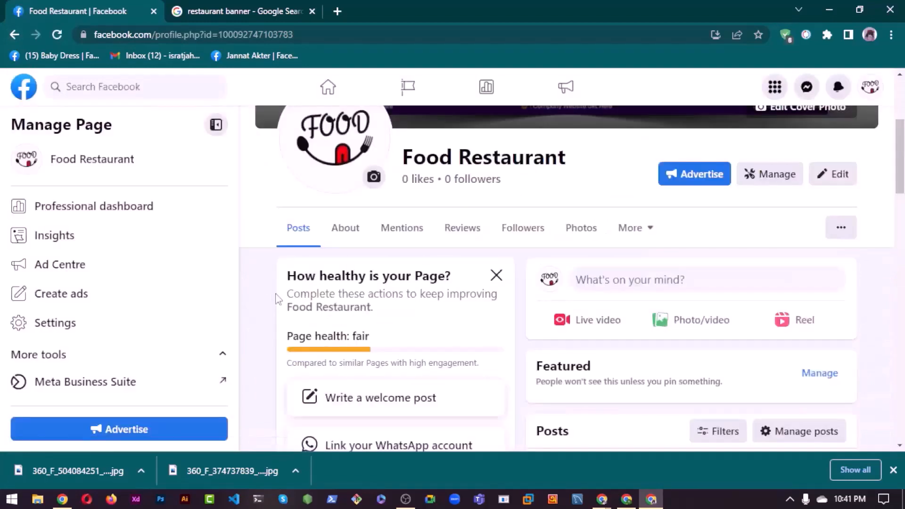
Open the page's About section at its contact and basic info
{"action": "scroll", "coordinate": [329, 278], "scroll_direction": "up", "scroll_amount": 2}
{"action": "left_click", "coordinate": [344, 296]}
{"action": "scroll", "coordinate": [287, 311], "scroll_direction": "down", "scroll_amount": 4}
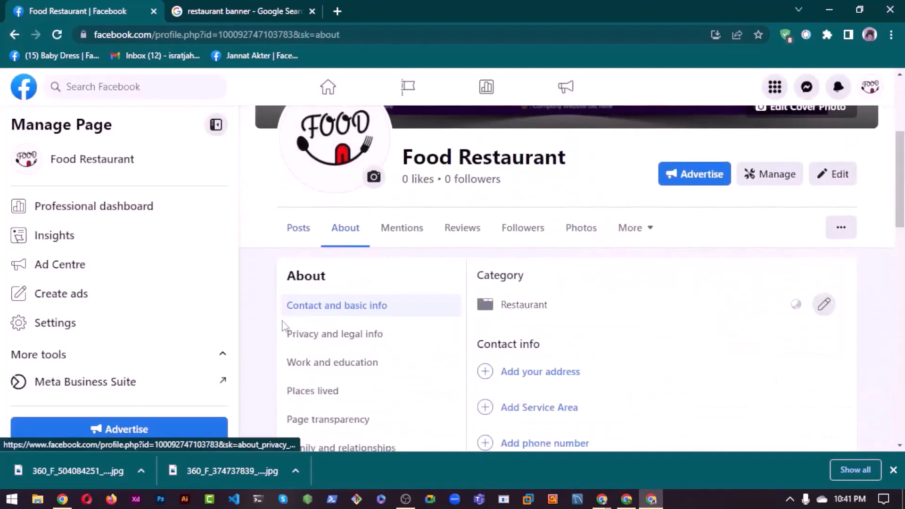
{"action": "scroll", "coordinate": [330, 309], "scroll_direction": "up", "scroll_amount": 1}
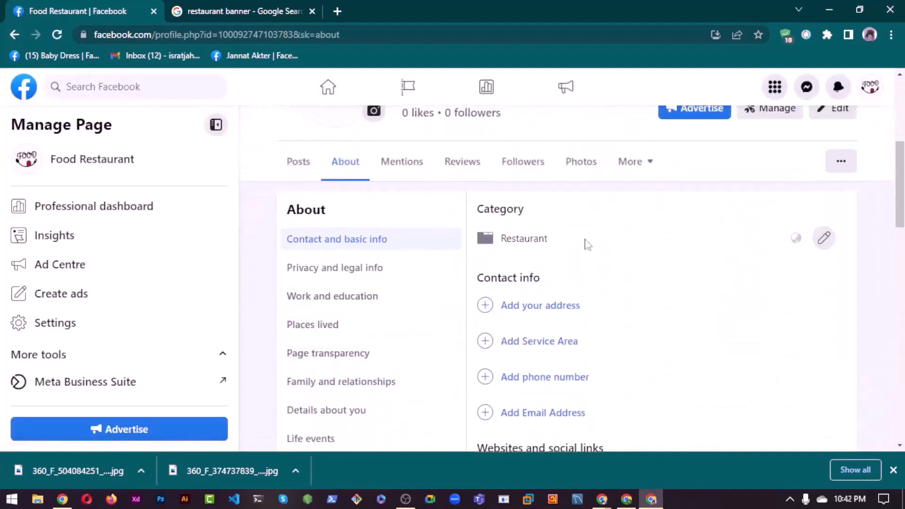
{"action": "left_click", "coordinate": [842, 242]}
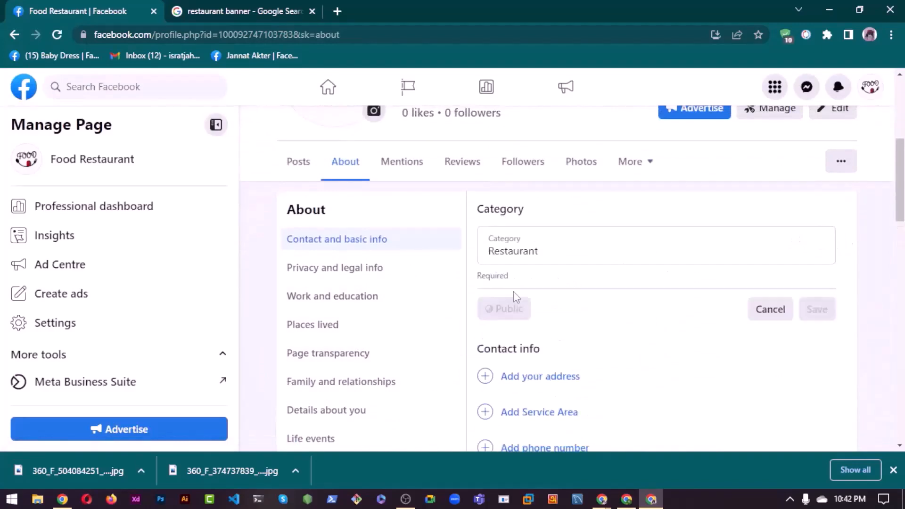
{"action": "left_click", "coordinate": [513, 254]}
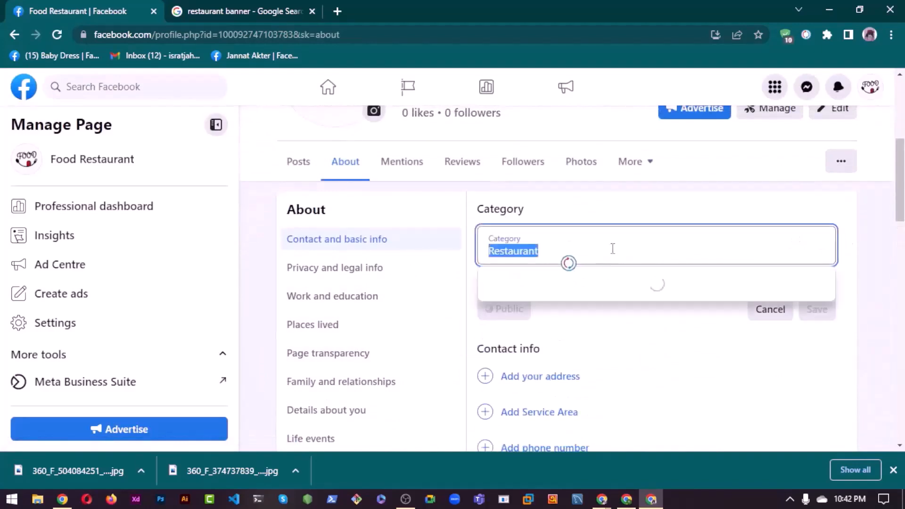
{"action": "left_click", "coordinate": [575, 280]}
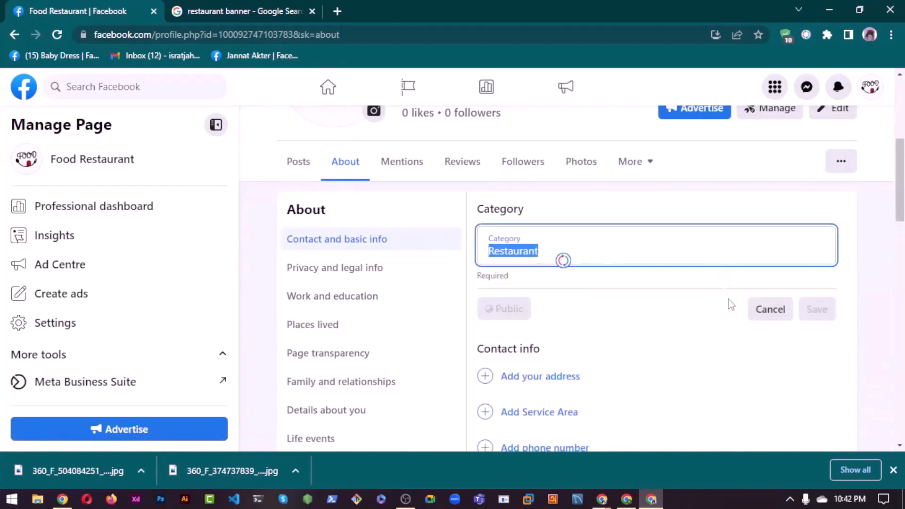
{"action": "left_click", "coordinate": [770, 309]}
Start adding an address under the page's contact info and fill in the restaurant's street address
{"action": "scroll", "coordinate": [612, 266], "scroll_direction": "down", "scroll_amount": 2}
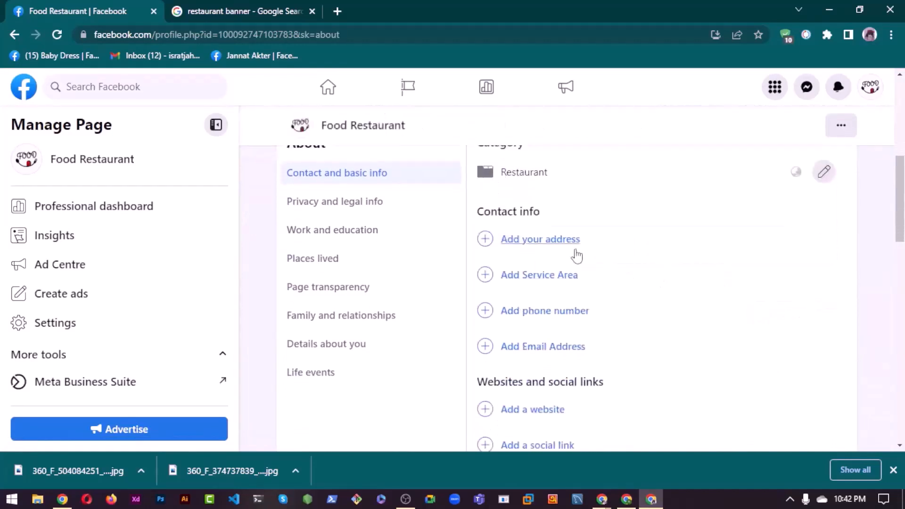
{"action": "left_click", "coordinate": [539, 242]}
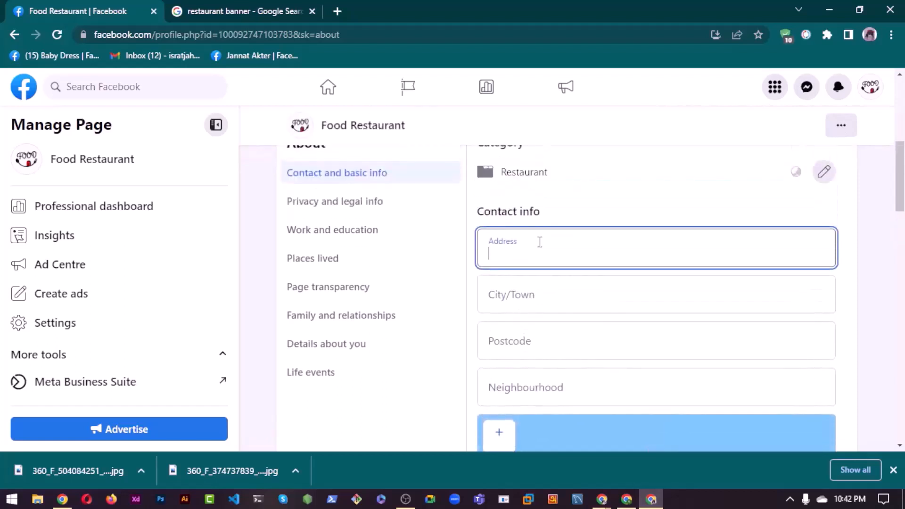
{"action": "type", "text": "Dhaka Banani"}
{"action": "key", "text": "ctrl+a"}
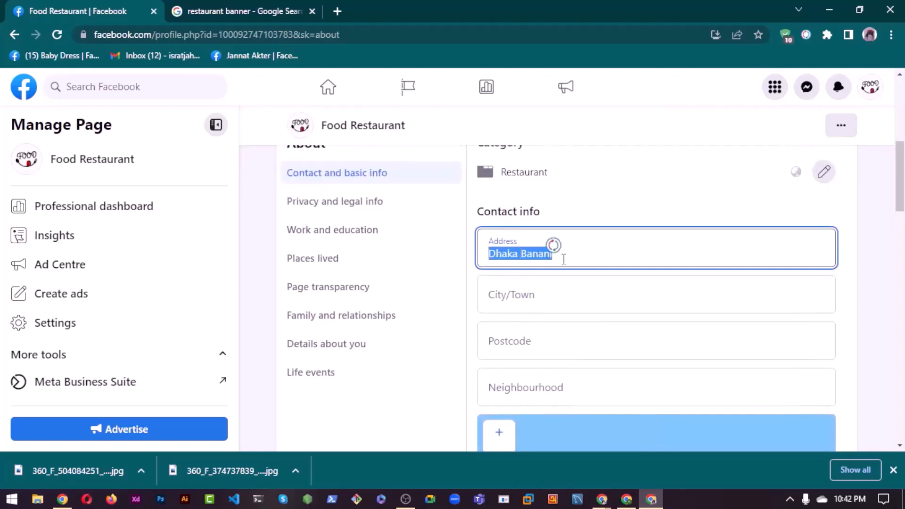
{"action": "key", "text": "BackSpace"}
{"action": "left_click", "coordinate": [495, 297]}
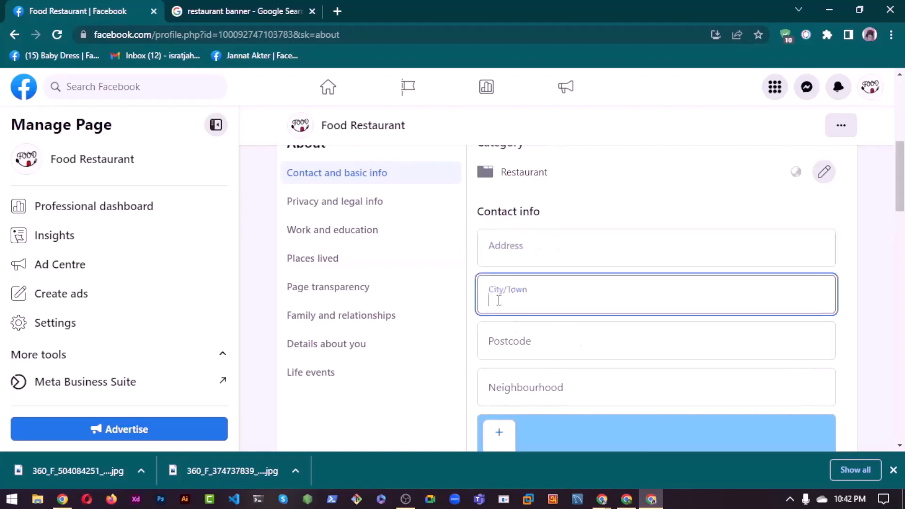
{"action": "left_click", "coordinate": [552, 247]}
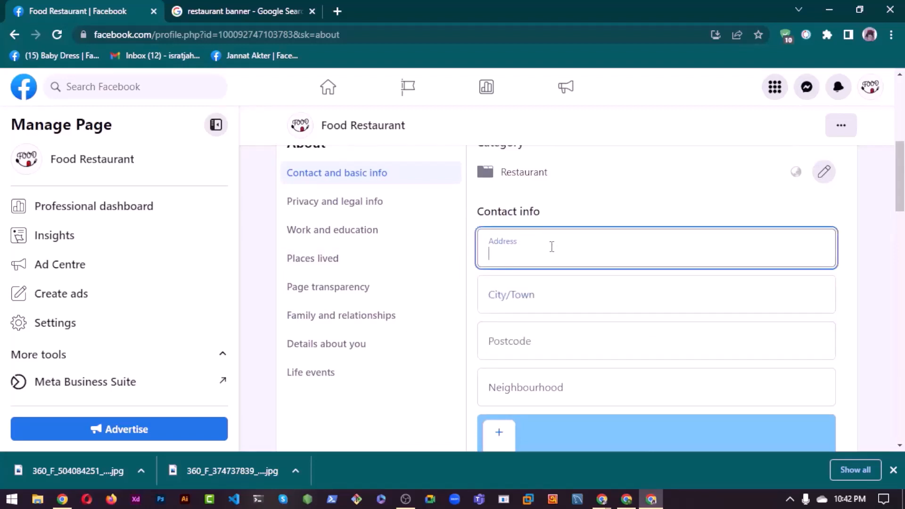
{"action": "type", "text": "Road 5 Dhaka banani"}
{"action": "left_click", "coordinate": [536, 286]}
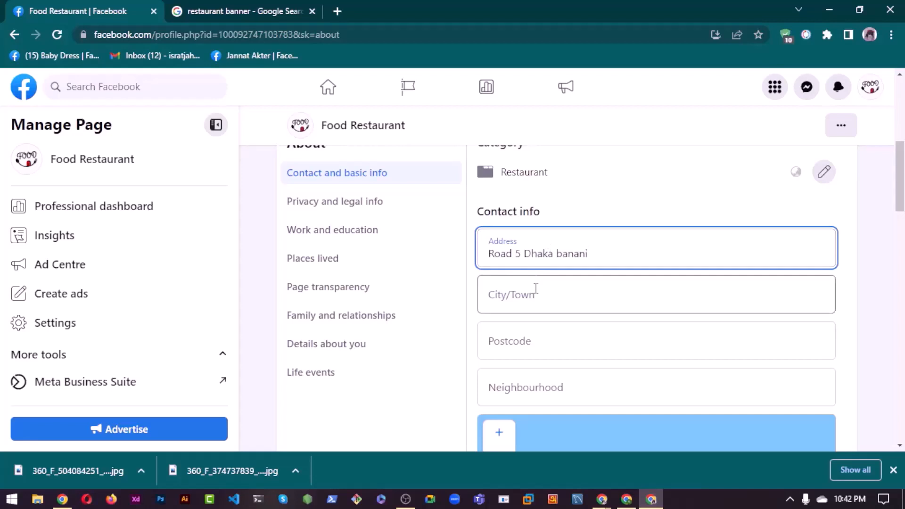
{"action": "triple_click", "coordinate": [534, 255]}
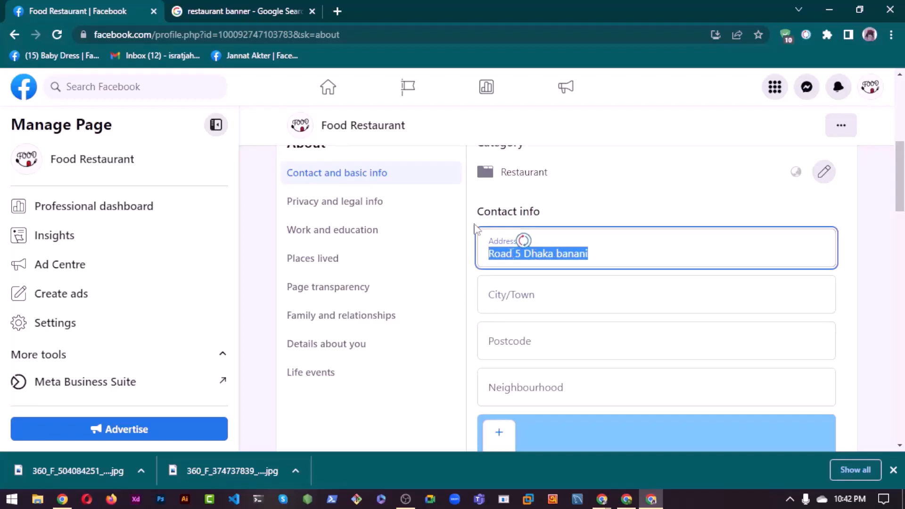
{"action": "triple_click", "coordinate": [528, 252]}
{"action": "left_click", "coordinate": [528, 252]}
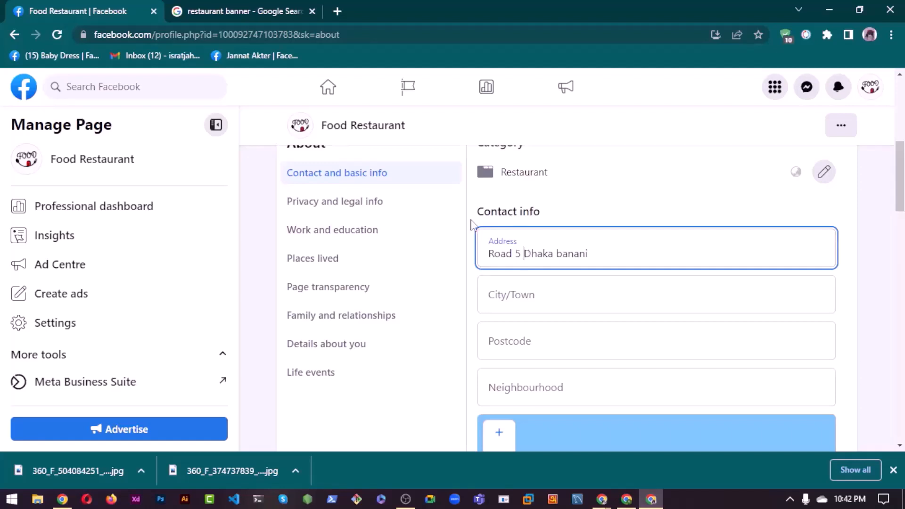
{"action": "left_click", "coordinate": [565, 292]}
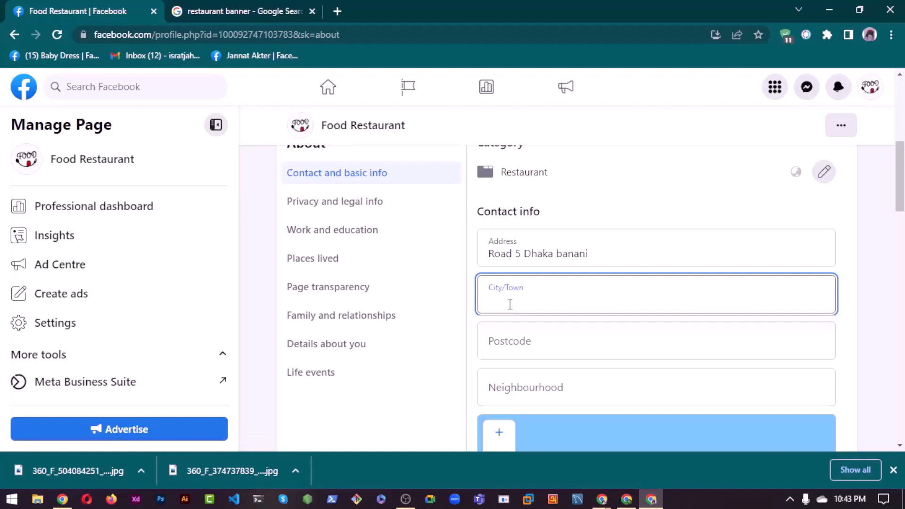
{"action": "scroll", "coordinate": [460, 242], "scroll_direction": "up", "scroll_amount": 3}
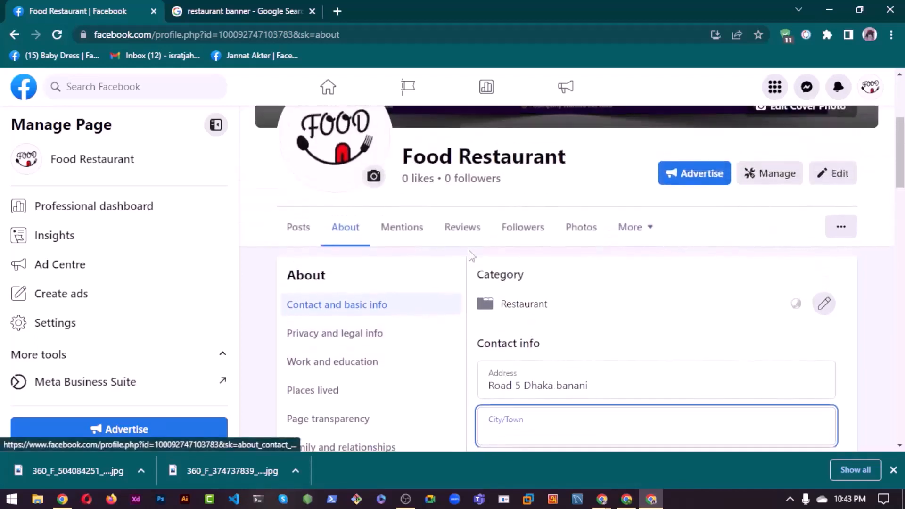
{"action": "scroll", "coordinate": [445, 290], "scroll_direction": "down", "scroll_amount": 1}
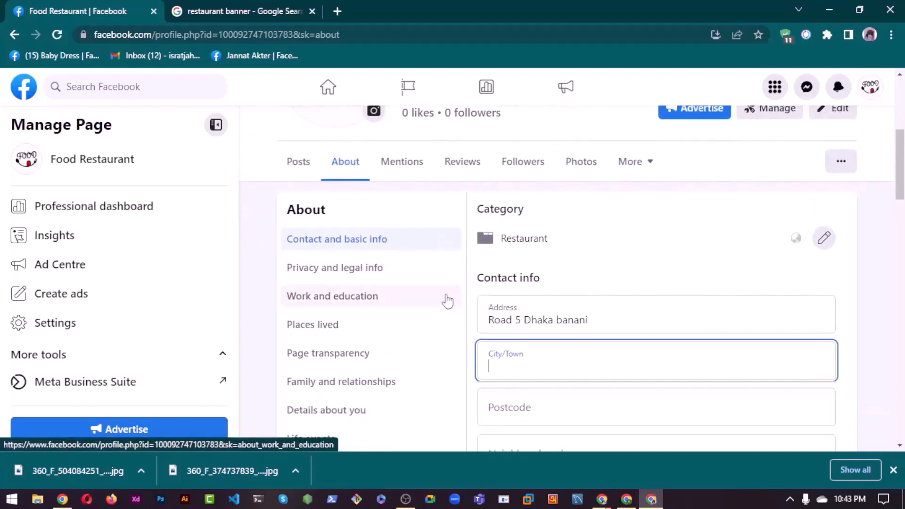
{"action": "scroll", "coordinate": [473, 332], "scroll_direction": "down", "scroll_amount": 1}
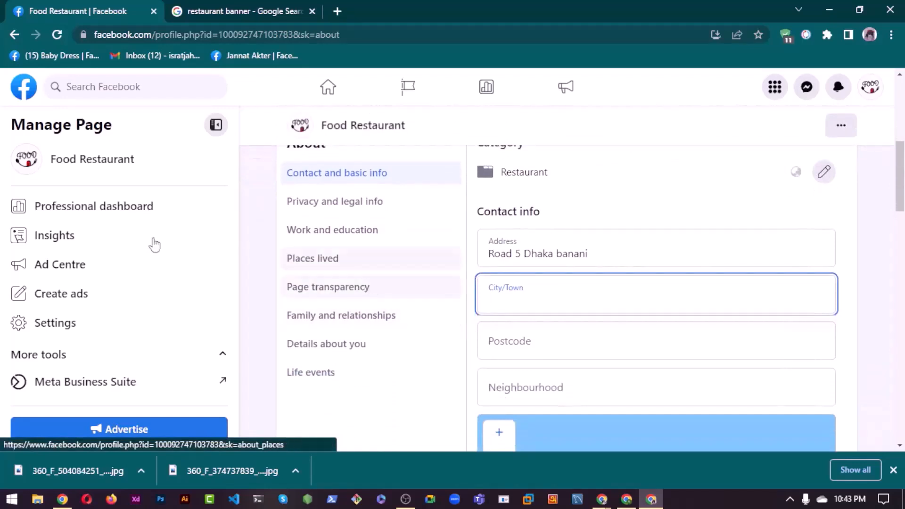
{"action": "key", "text": "alt+Tab"}
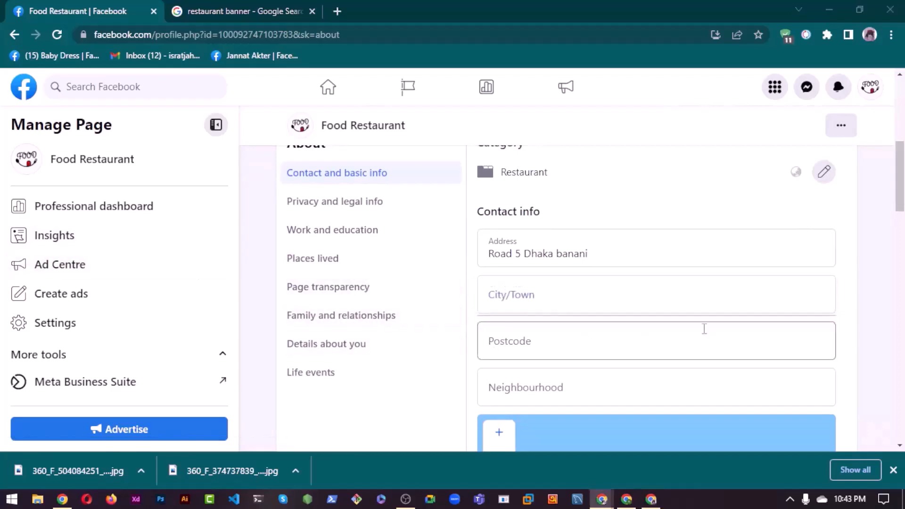
Set the City/Town of the page's address to Dhaka, Bangladesh from the suggested places
{"action": "left_click", "coordinate": [550, 300]}
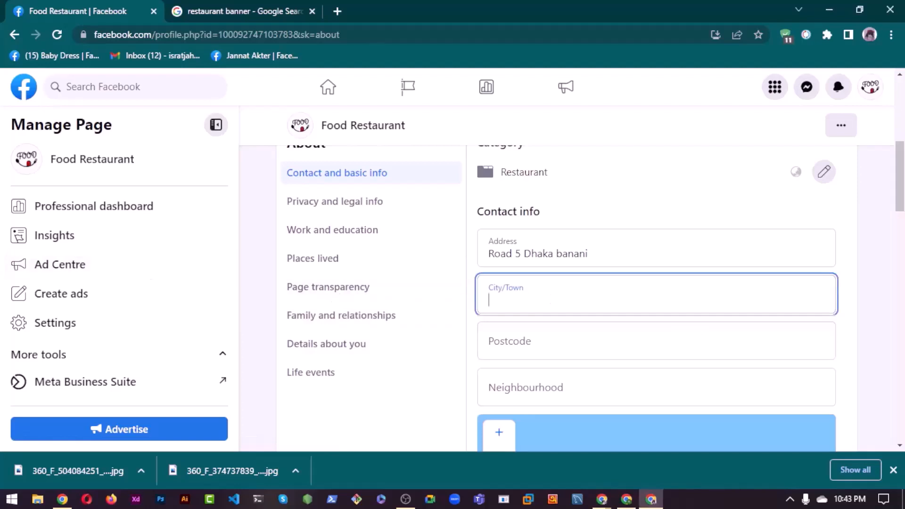
{"action": "left_click", "coordinate": [509, 293]}
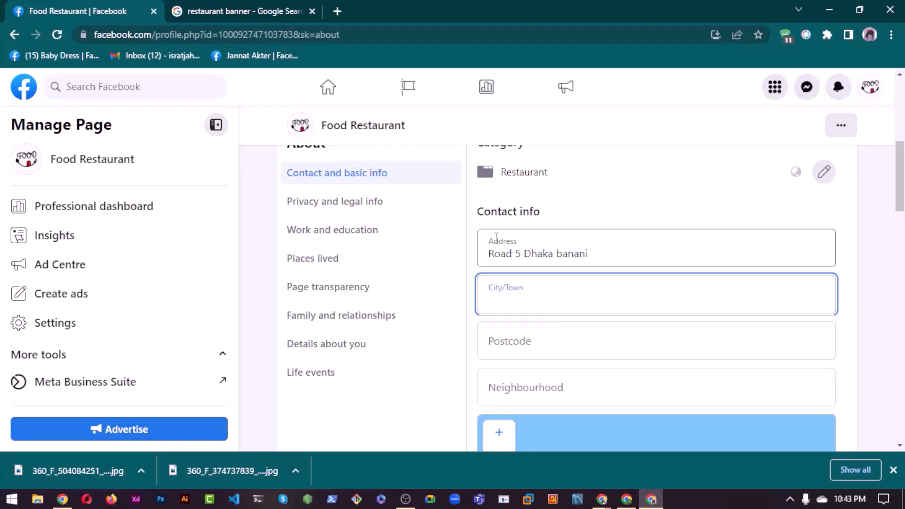
{"action": "scroll", "coordinate": [501, 269], "scroll_direction": "down", "scroll_amount": 2}
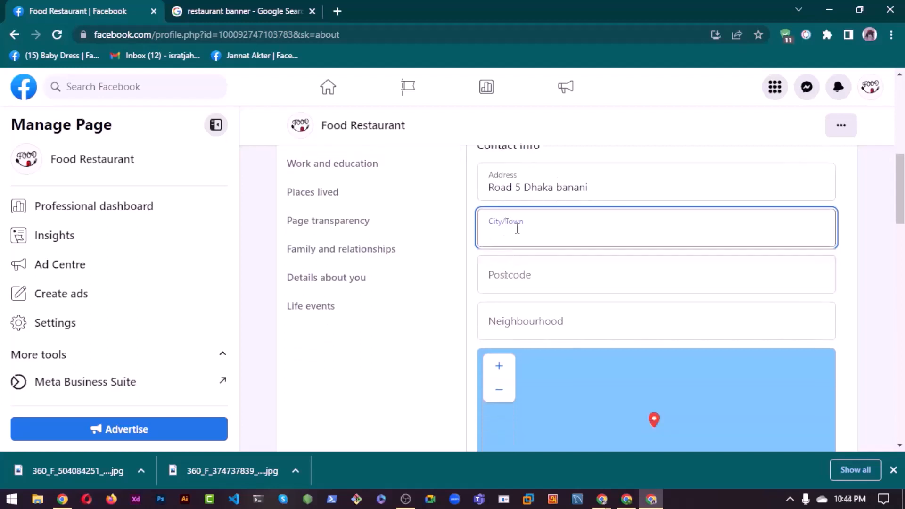
{"action": "type", "text": "Dhaka"}
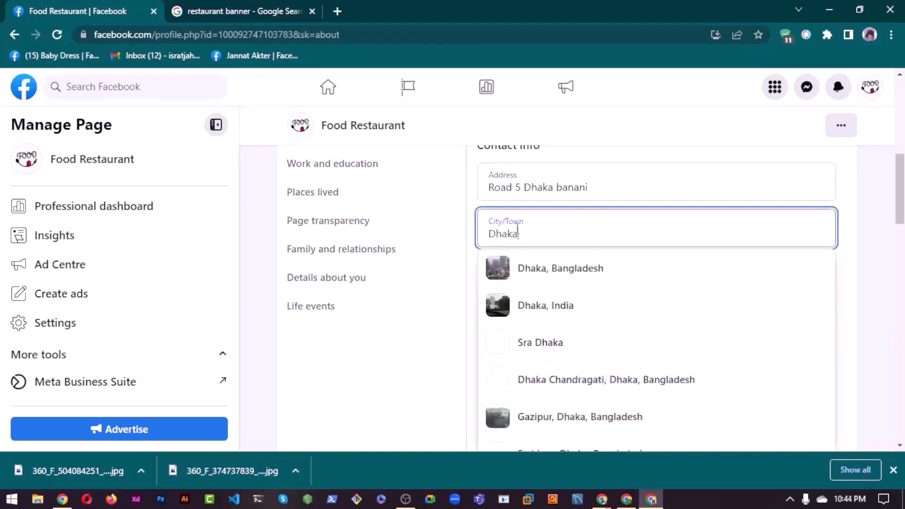
{"action": "left_click", "coordinate": [597, 270]}
{"action": "left_click", "coordinate": [590, 245]}
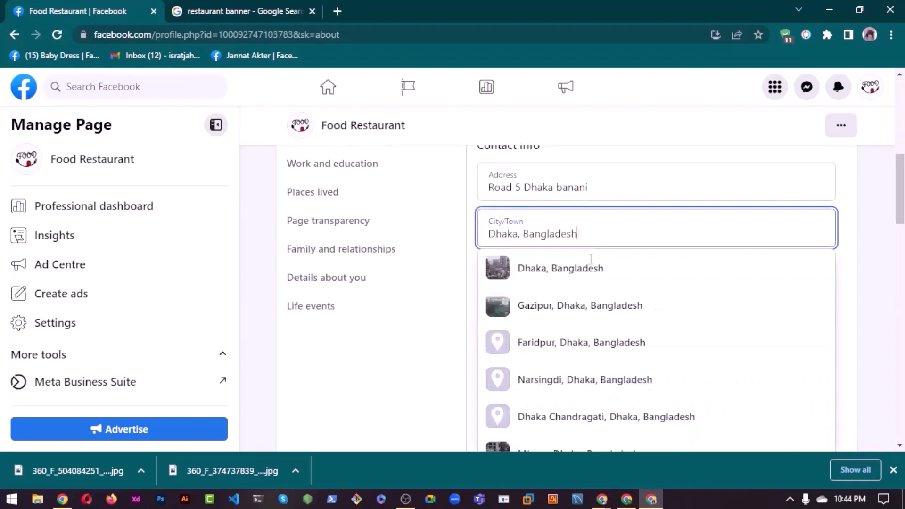
{"action": "scroll", "coordinate": [575, 313], "scroll_direction": "down", "scroll_amount": 2}
{"action": "scroll", "coordinate": [509, 355], "scroll_direction": "up", "scroll_amount": 4}
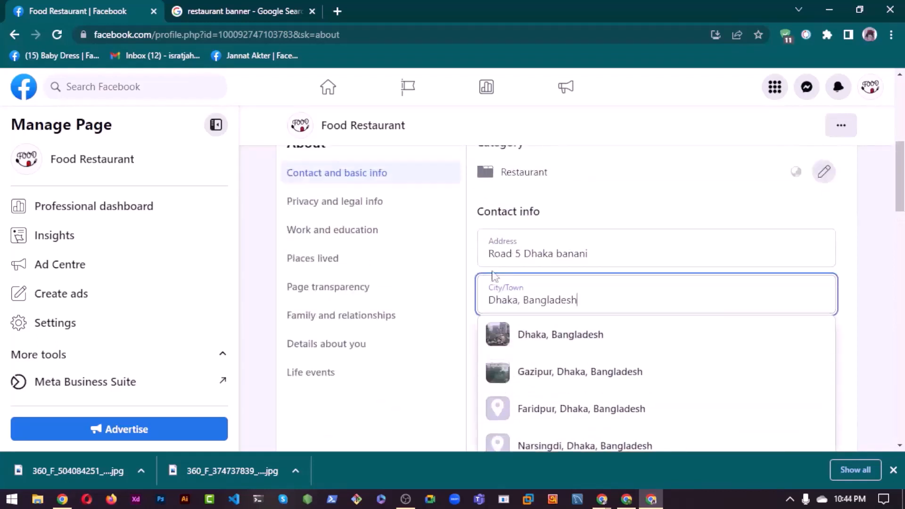
{"action": "left_click", "coordinate": [476, 263]}
Fill in the postcode of the page's address
{"action": "scroll", "coordinate": [561, 239], "scroll_direction": "down", "scroll_amount": 2}
{"action": "left_click", "coordinate": [537, 283]}
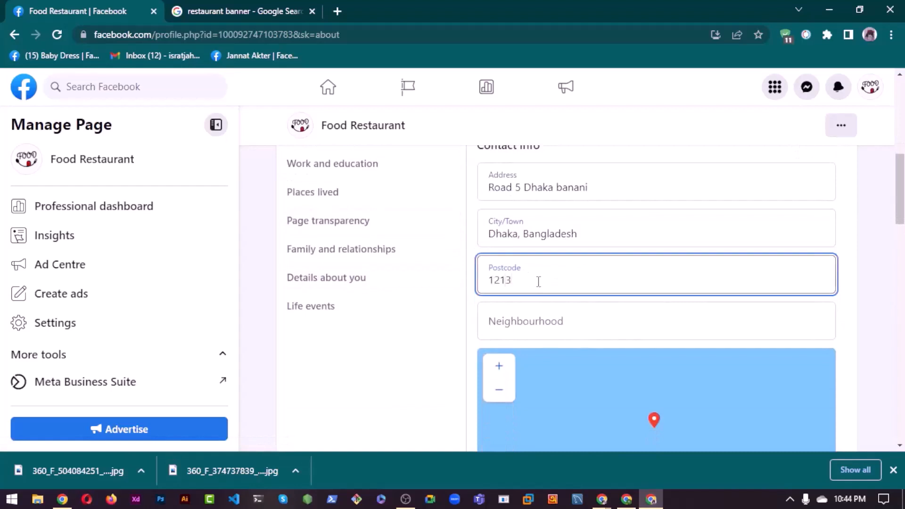
{"action": "type", "text": "1213"}
{"action": "left_click", "coordinate": [475, 228]}
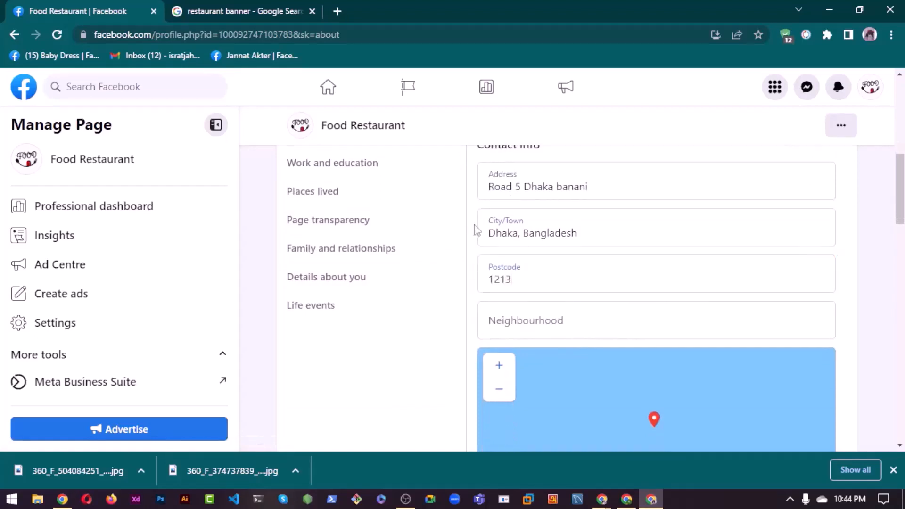
Leave the neighbourhood blank and save the new address to the page's contact info
{"action": "scroll", "coordinate": [476, 230], "scroll_direction": "down", "scroll_amount": 3}
{"action": "scroll", "coordinate": [473, 243], "scroll_direction": "up", "scroll_amount": 2}
{"action": "left_click", "coordinate": [522, 251]}
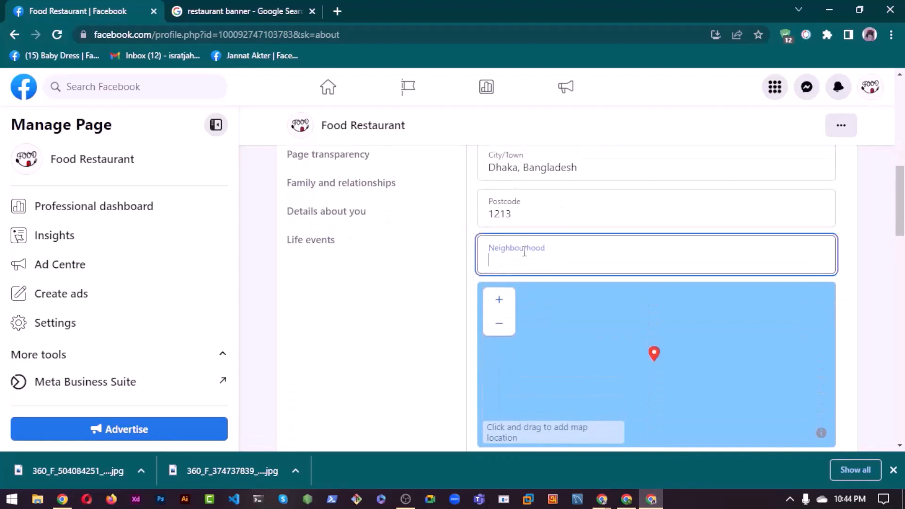
{"action": "left_click", "coordinate": [473, 281]}
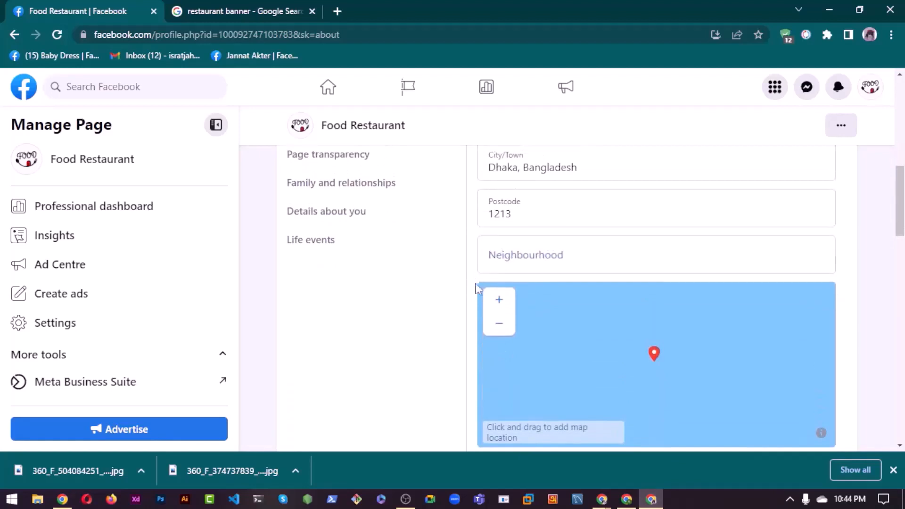
{"action": "scroll", "coordinate": [479, 287], "scroll_direction": "down", "scroll_amount": 2}
{"action": "left_click", "coordinate": [815, 409]}
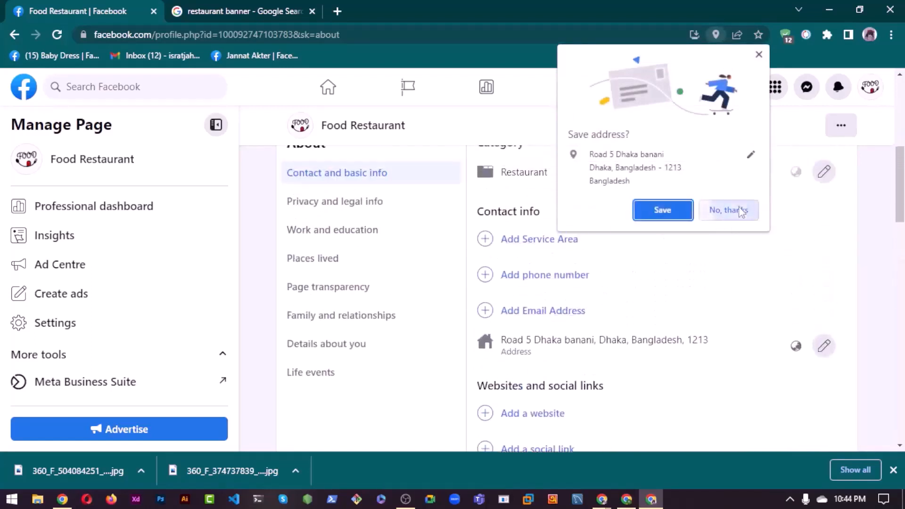
Decline saving the address in the browser and add Dhaka, Dhaka Division, Bangladesh as a service area in the page's contact info
{"action": "left_click", "coordinate": [738, 211]}
{"action": "scroll", "coordinate": [533, 325], "scroll_direction": "up", "scroll_amount": 2}
{"action": "scroll", "coordinate": [527, 324], "scroll_direction": "down", "scroll_amount": 1}
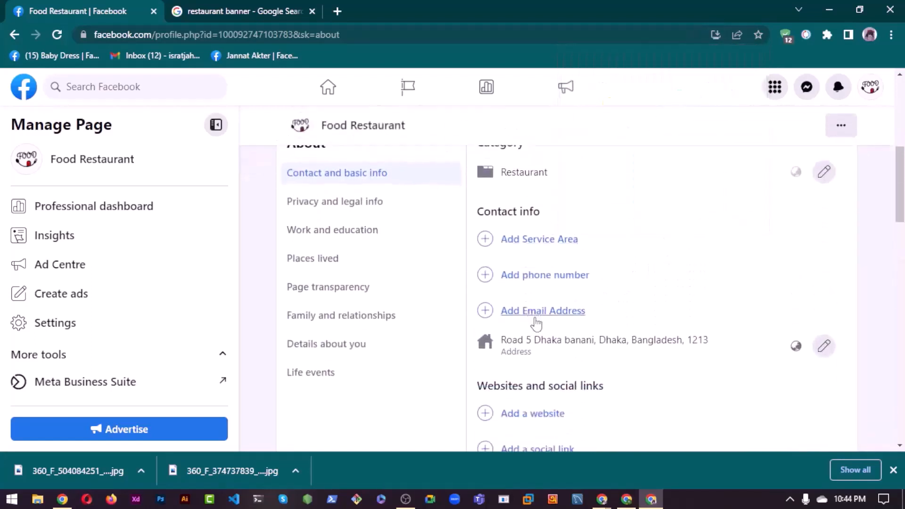
{"action": "left_click", "coordinate": [528, 242]}
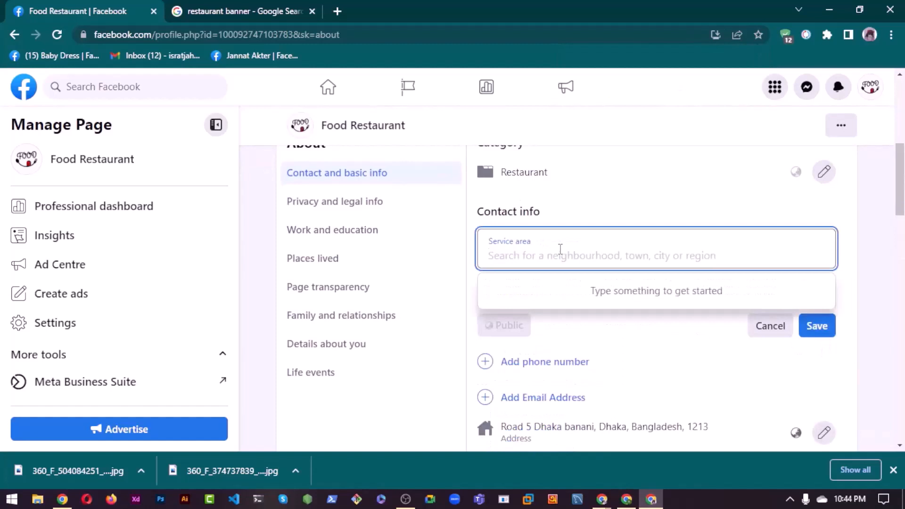
{"action": "type", "text": "Dhaka"}
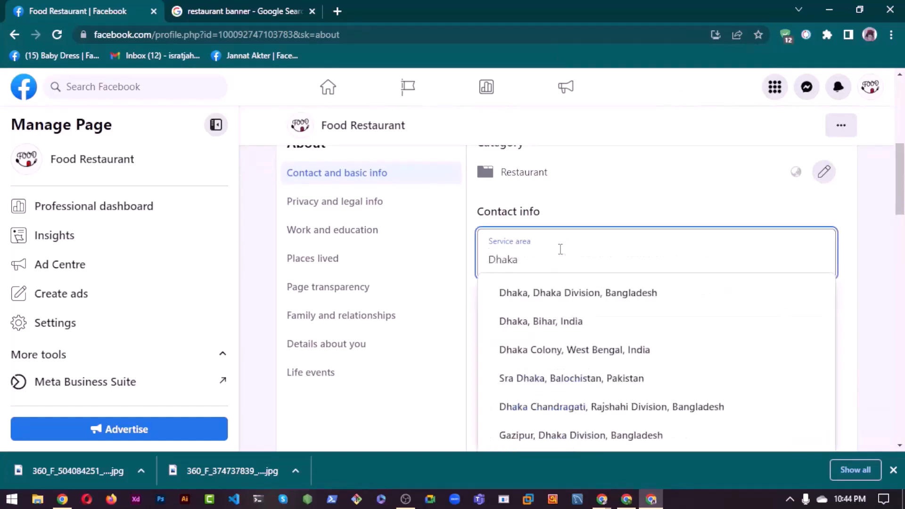
{"action": "left_click", "coordinate": [581, 291]}
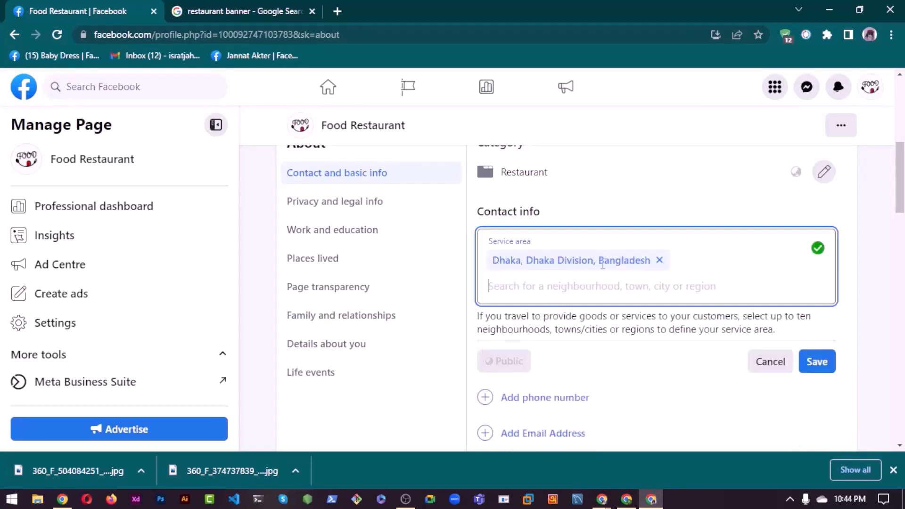
Add Rangpur, Rangpur Division, Bangladesh as a second service area and save the service areas
{"action": "type", "text": "rangpur"}
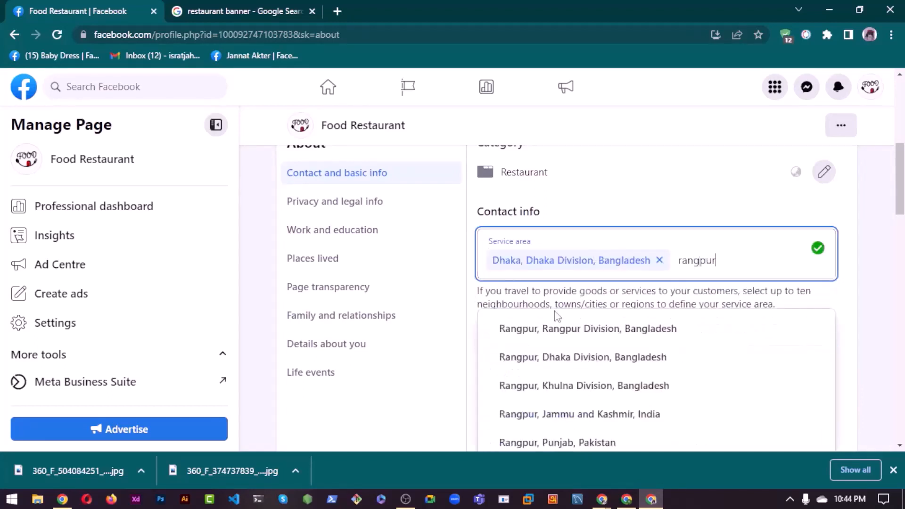
{"action": "left_click", "coordinate": [559, 328]}
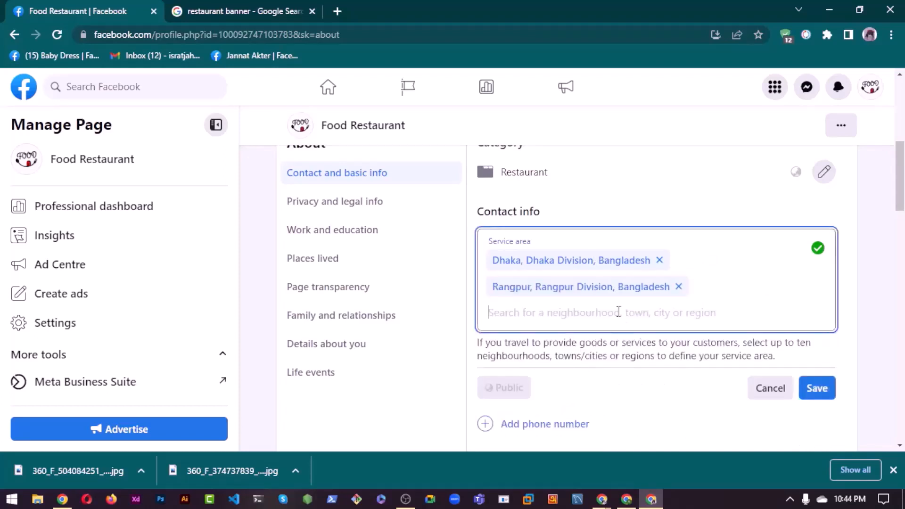
{"action": "left_click", "coordinate": [816, 389]}
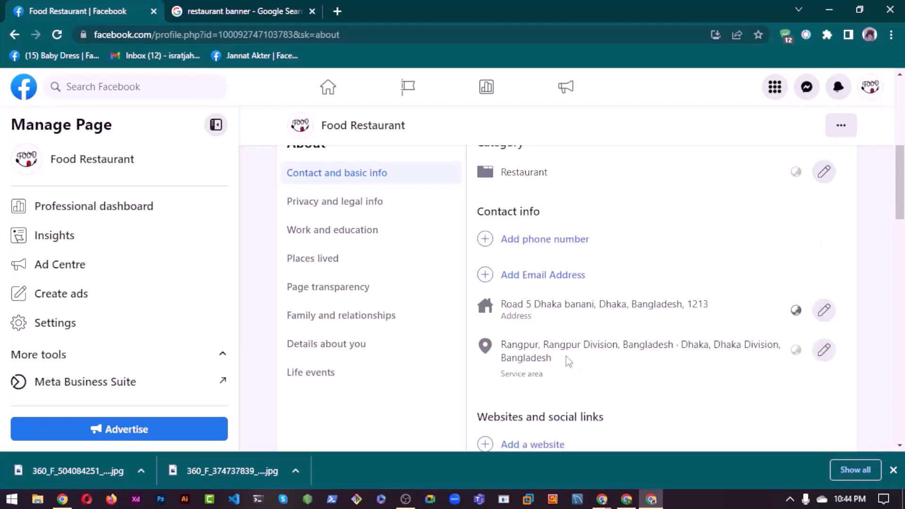
Look over the phone number form and its list of country codes, and close it without saving
{"action": "left_click", "coordinate": [545, 243]}
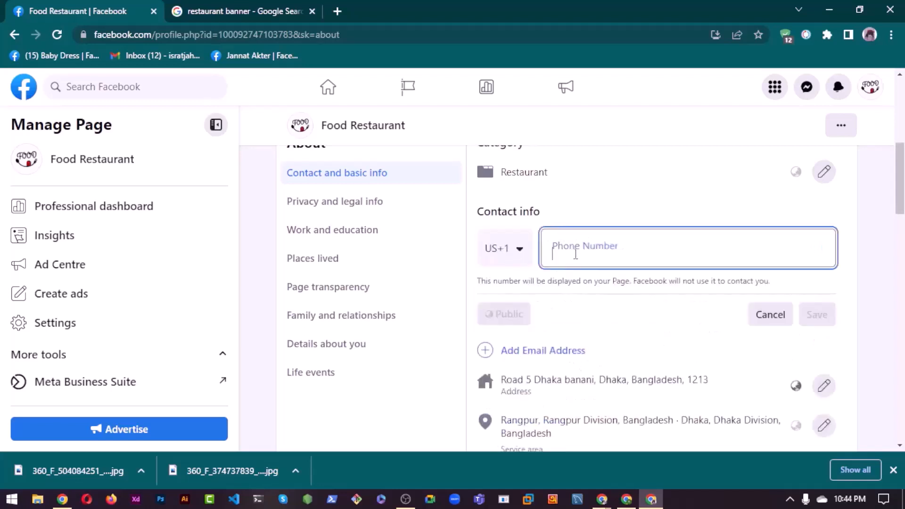
{"action": "left_click", "coordinate": [520, 250]}
{"action": "scroll", "coordinate": [525, 347], "scroll_direction": "down", "scroll_amount": 12}
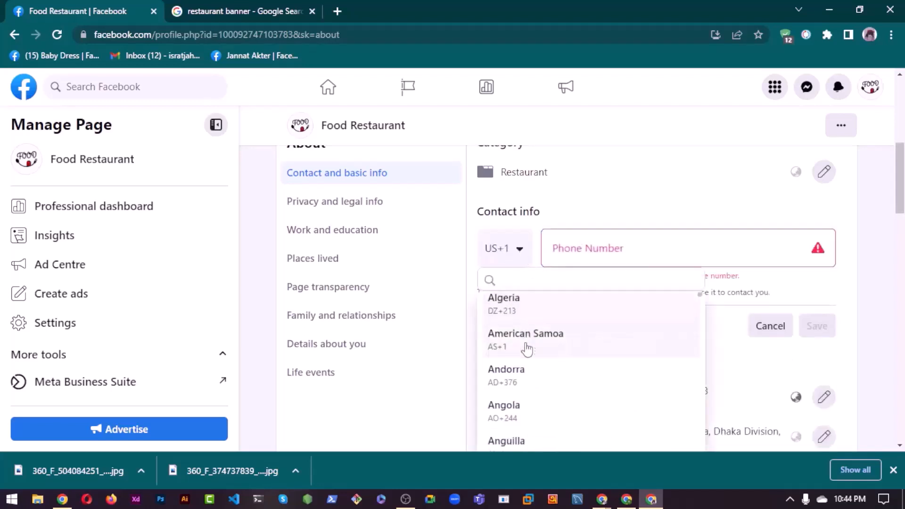
{"action": "left_click", "coordinate": [592, 249]}
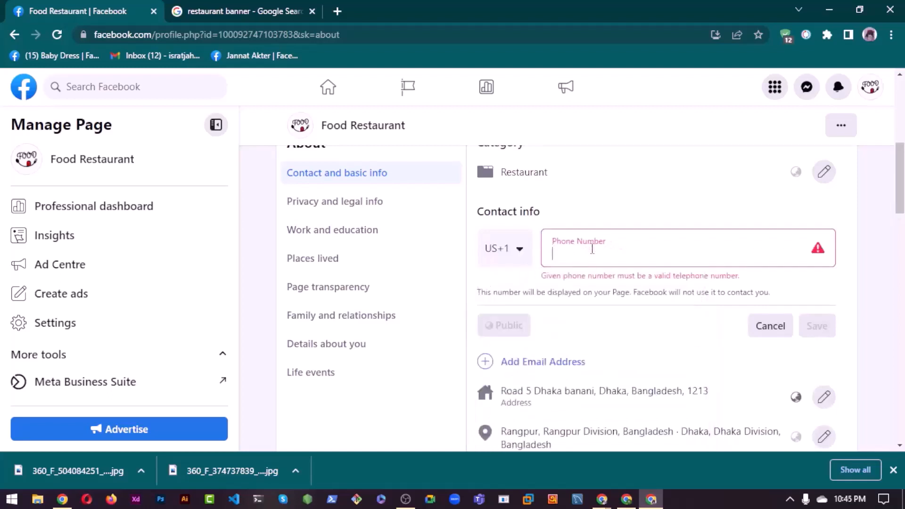
{"action": "left_click", "coordinate": [513, 256]}
{"action": "left_click", "coordinate": [582, 225]}
{"action": "left_click", "coordinate": [756, 325]}
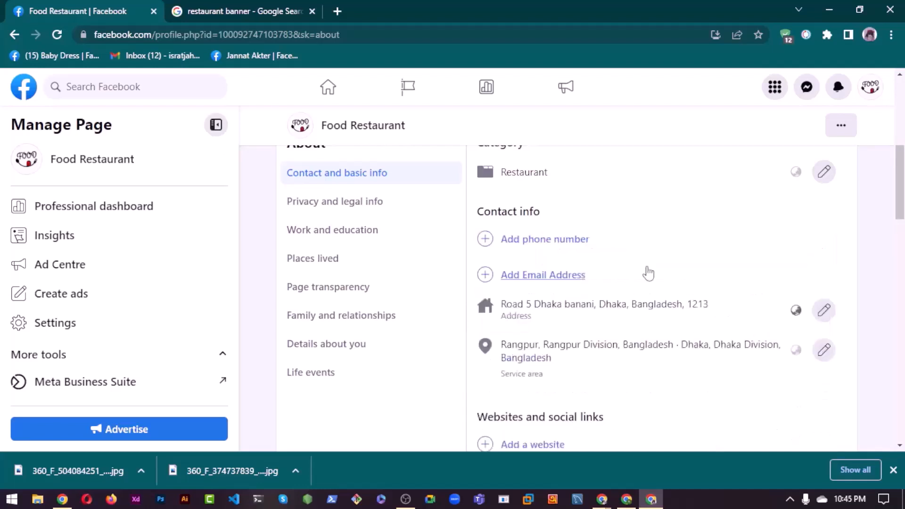
Look at the email address form in the contact info and close it without entering anything
{"action": "left_click", "coordinate": [547, 278]}
{"action": "scroll", "coordinate": [538, 288], "scroll_direction": "down", "scroll_amount": 1}
{"action": "left_click", "coordinate": [541, 231]}
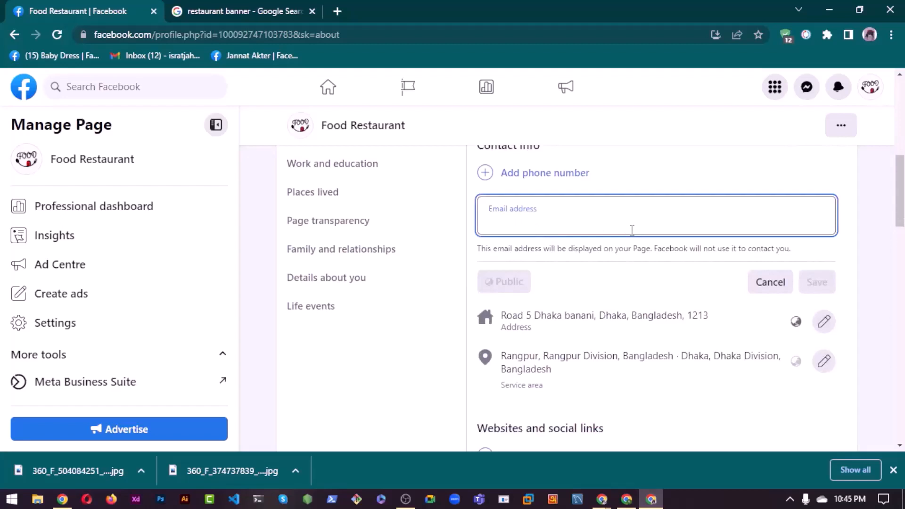
{"action": "left_click", "coordinate": [759, 283]}
{"action": "scroll", "coordinate": [500, 289], "scroll_direction": "up", "scroll_amount": 3}
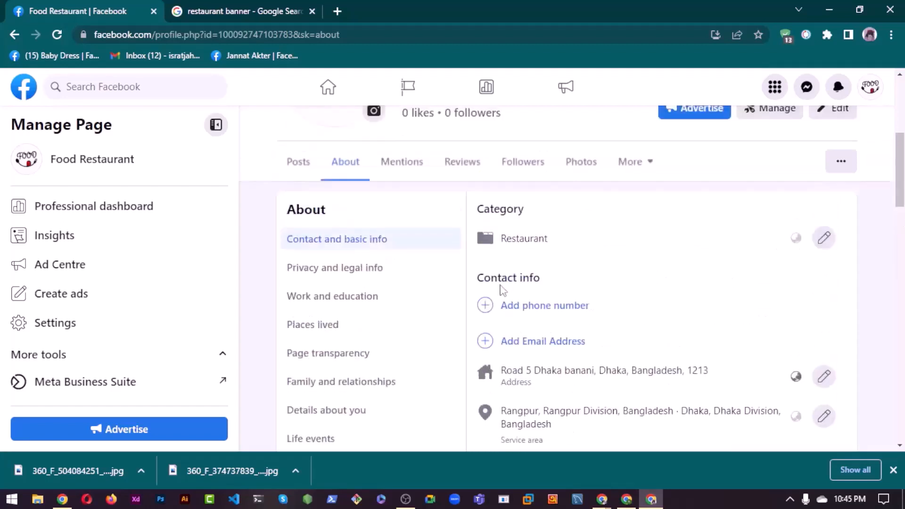
Look at the privacy policy link form under Privacy and legal info and close it without saving
{"action": "left_click", "coordinate": [397, 276]}
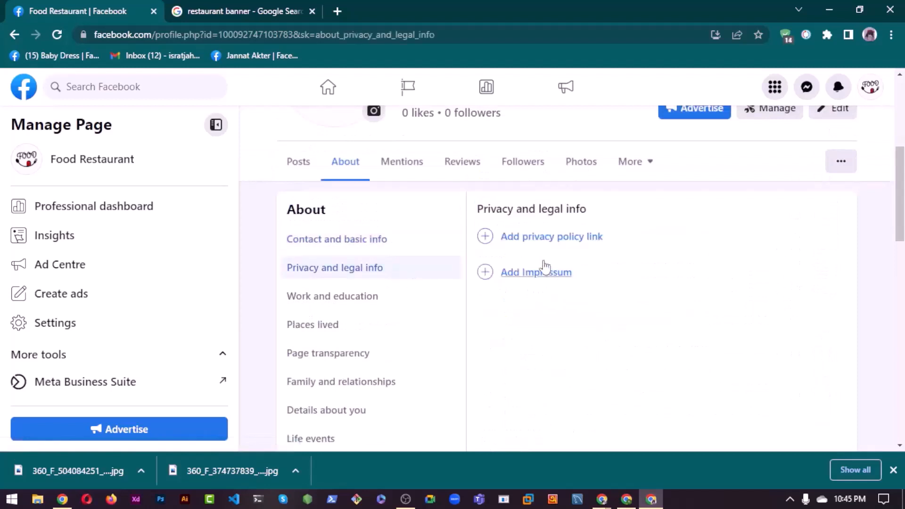
{"action": "left_click", "coordinate": [542, 241]}
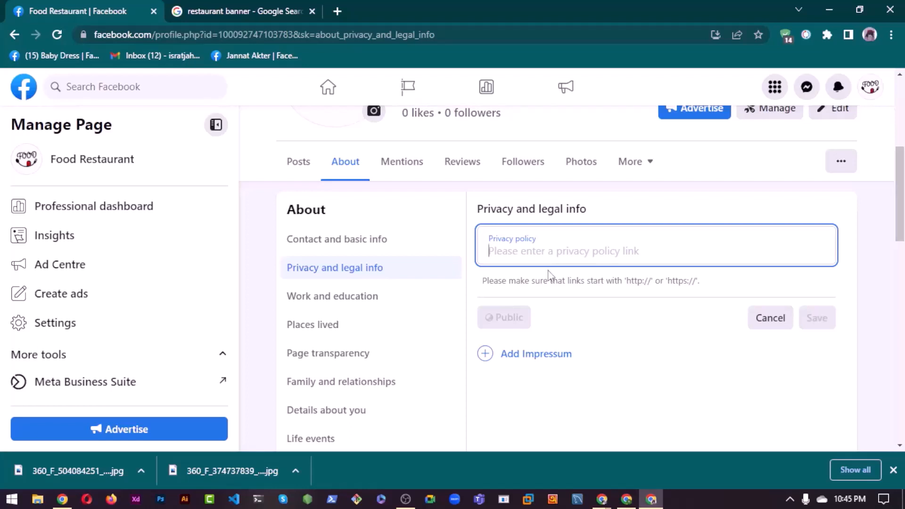
{"action": "left_click", "coordinate": [771, 323]}
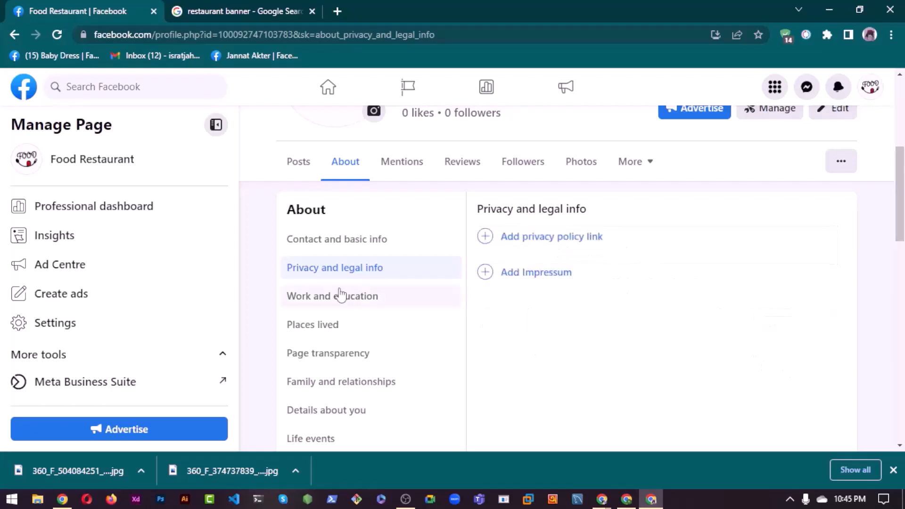
Examine the fields of the workplace form under Work and education: company, position, city/town, description and time period
{"action": "left_click", "coordinate": [363, 310]}
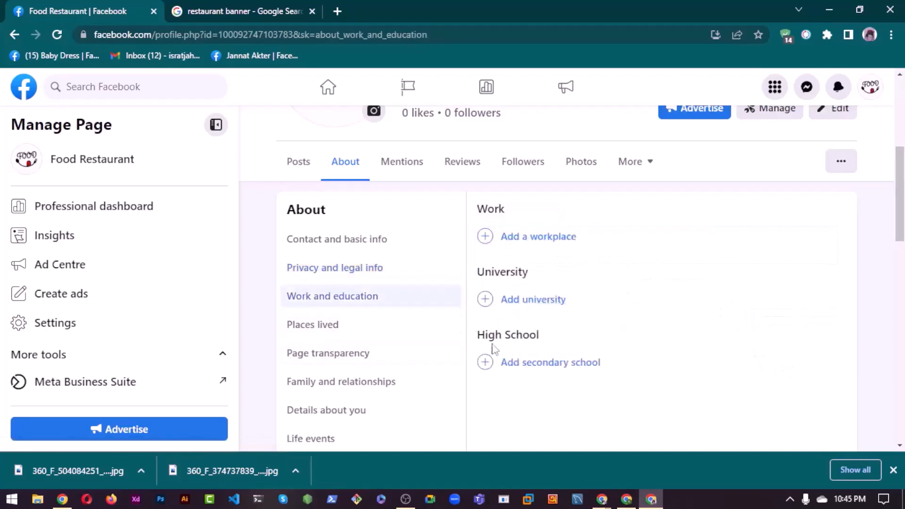
{"action": "left_click", "coordinate": [516, 240]}
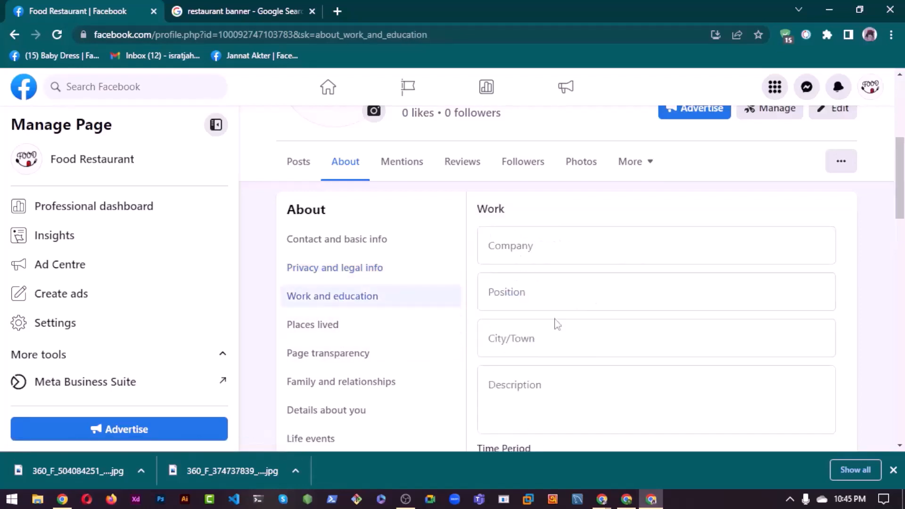
{"action": "scroll", "coordinate": [544, 311], "scroll_direction": "down", "scroll_amount": 2}
{"action": "left_click", "coordinate": [531, 189]}
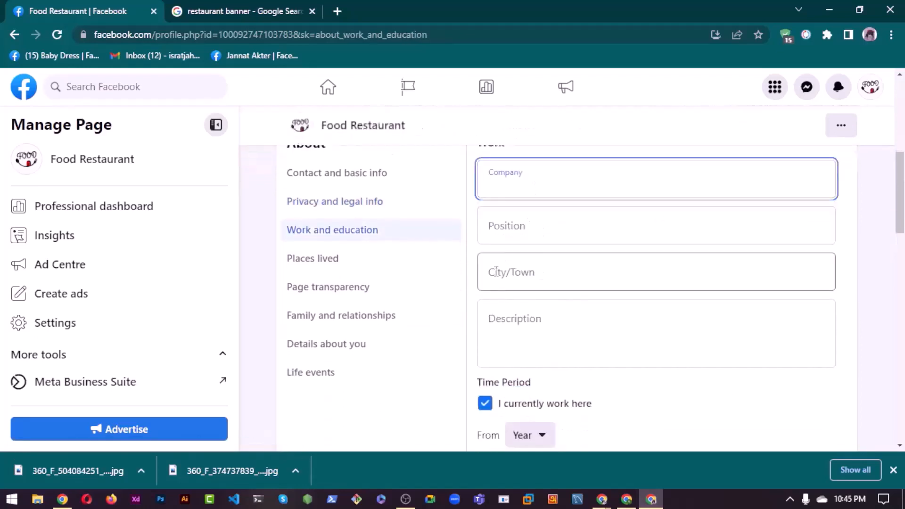
{"action": "key", "text": "Tab"}
{"action": "left_click", "coordinate": [522, 279]}
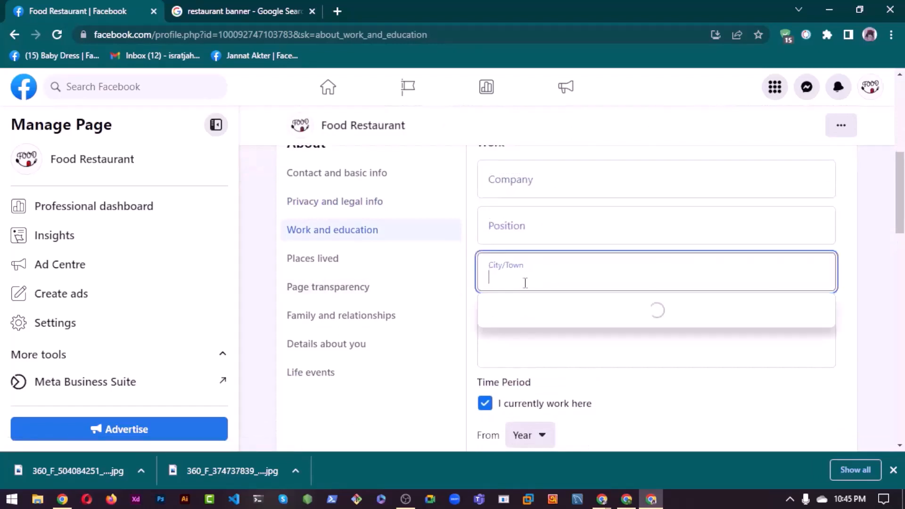
{"action": "left_click", "coordinate": [522, 335]}
{"action": "scroll", "coordinate": [494, 330], "scroll_direction": "down", "scroll_amount": 1}
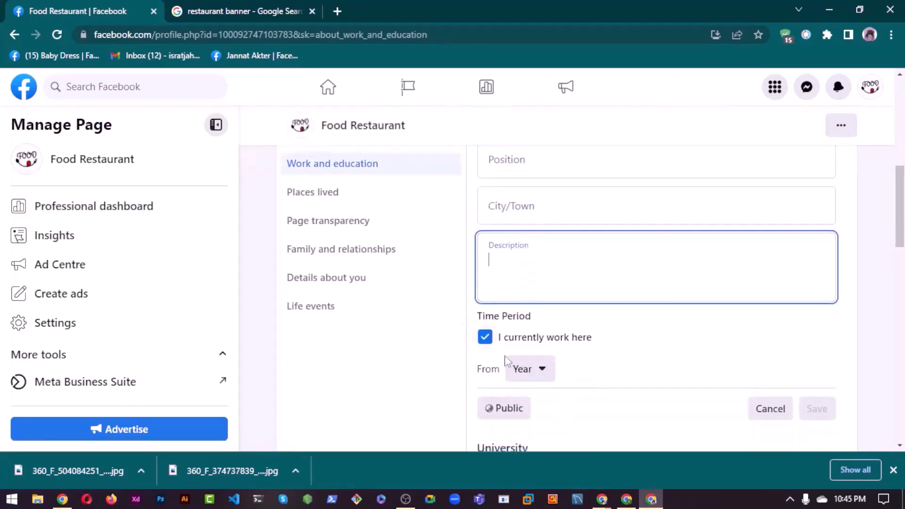
{"action": "scroll", "coordinate": [504, 365], "scroll_direction": "down", "scroll_amount": 2}
{"action": "scroll", "coordinate": [479, 275], "scroll_direction": "up", "scroll_amount": 6}
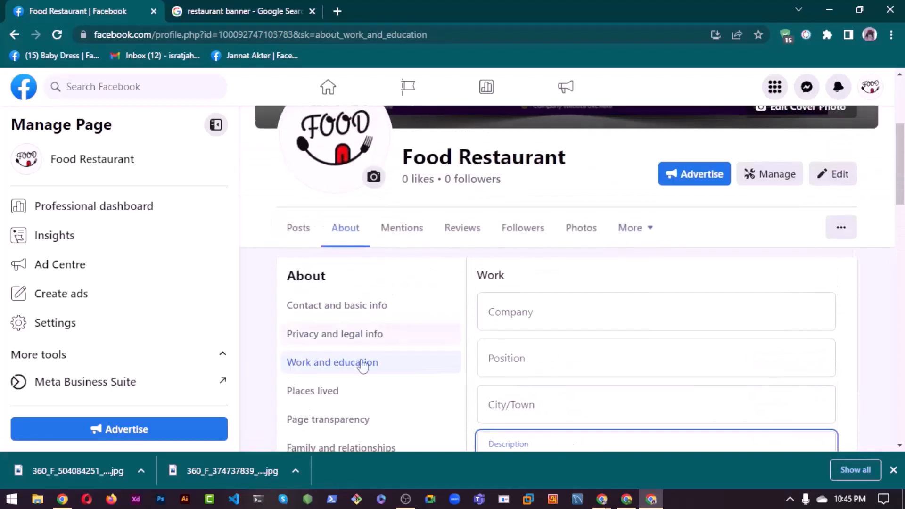
{"action": "scroll", "coordinate": [521, 253], "scroll_direction": "down", "scroll_amount": 1}
{"action": "left_click", "coordinate": [522, 253]}
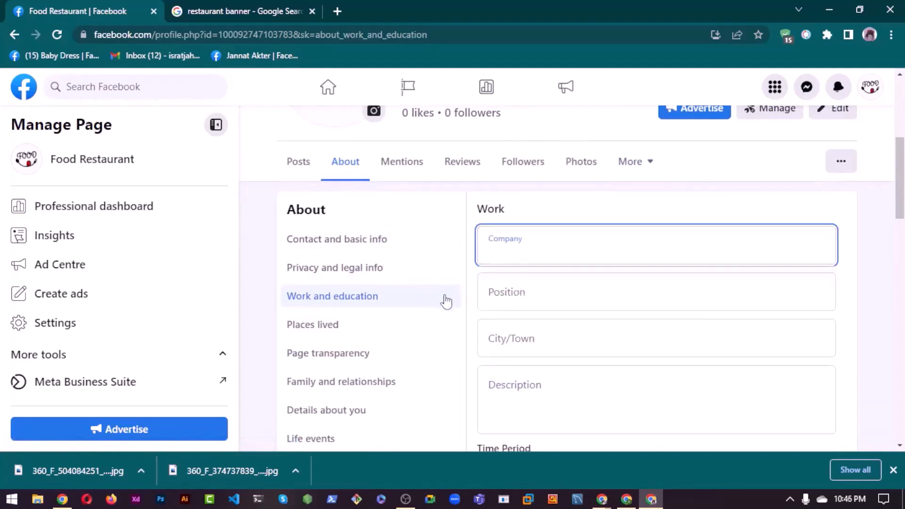
Look at the Places lived options and close the current city form without entering a city
{"action": "left_click", "coordinate": [340, 329]}
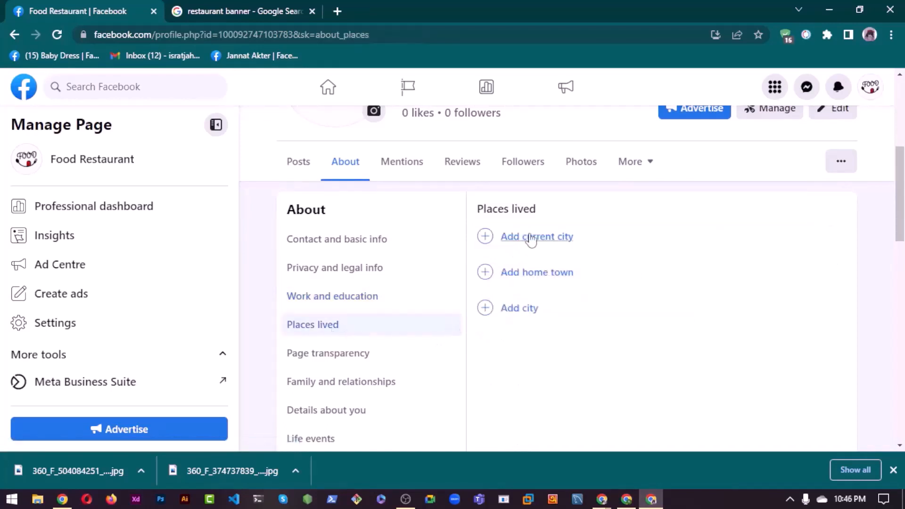
{"action": "left_click", "coordinate": [549, 240]}
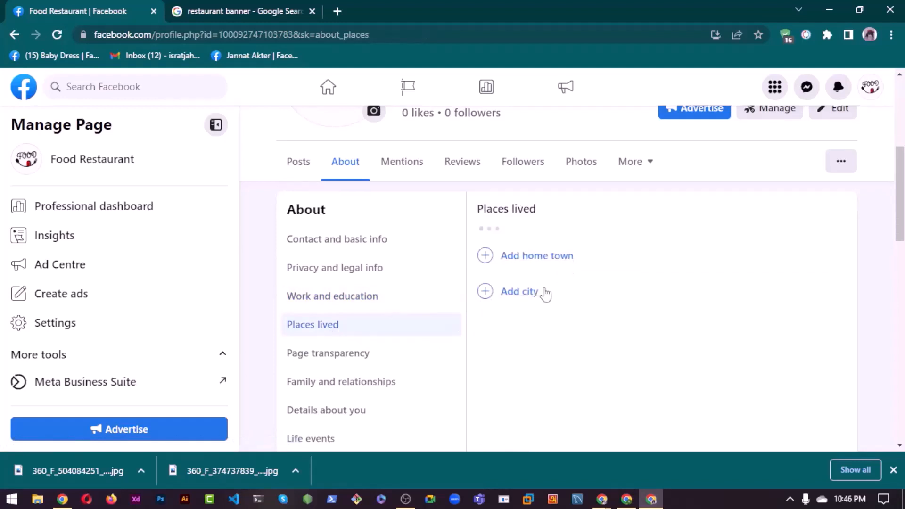
{"action": "left_click", "coordinate": [773, 295]}
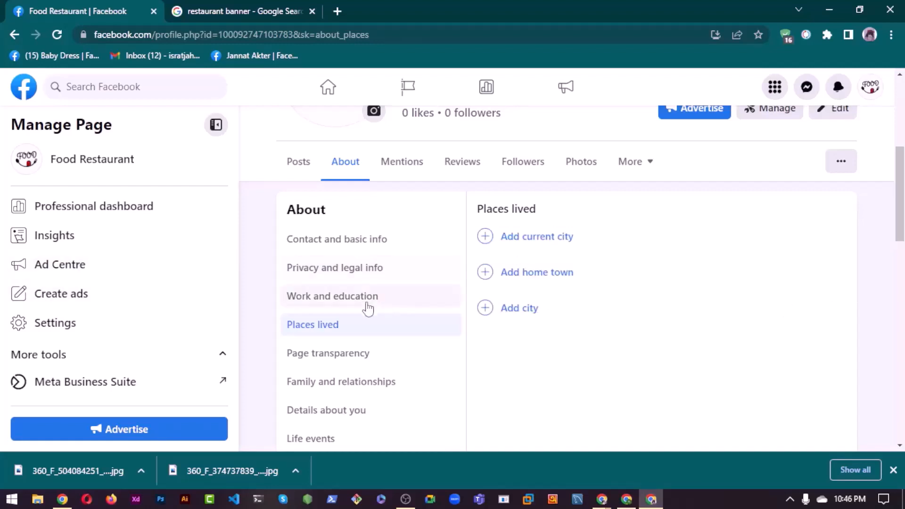
Return to the Food Restaurant page's main Posts view and look over the page
{"action": "scroll", "coordinate": [202, 306], "scroll_direction": "up", "scroll_amount": 3}
{"action": "scroll", "coordinate": [202, 306], "scroll_direction": "up", "scroll_amount": 3}
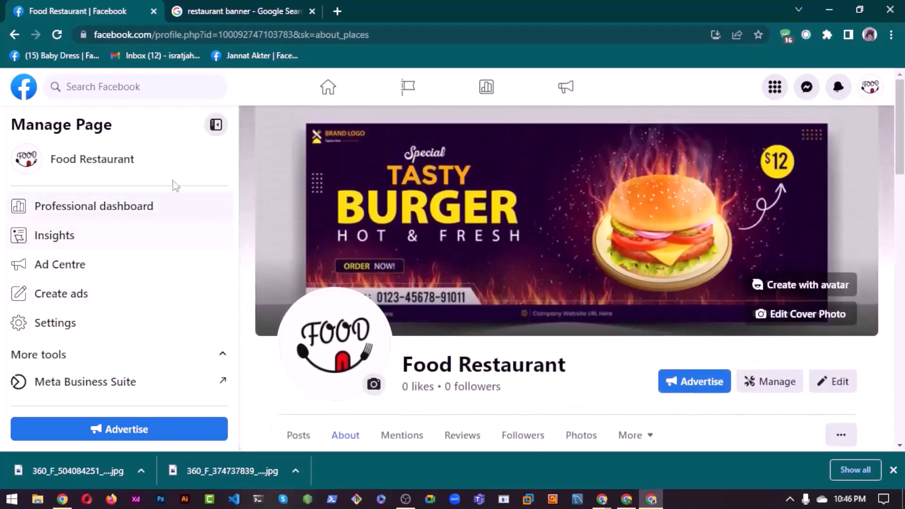
{"action": "left_click", "coordinate": [869, 87]}
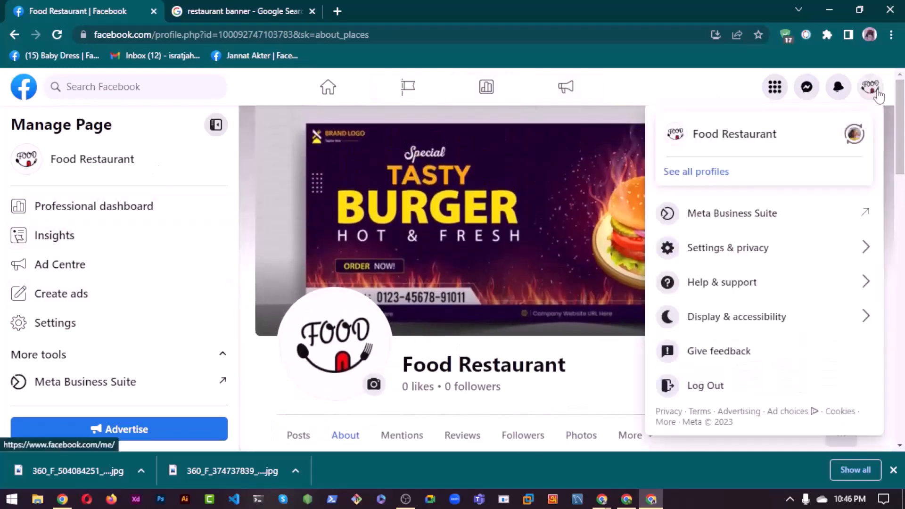
{"action": "left_click", "coordinate": [743, 137]}
{"action": "scroll", "coordinate": [154, 254], "scroll_direction": "down", "scroll_amount": 3}
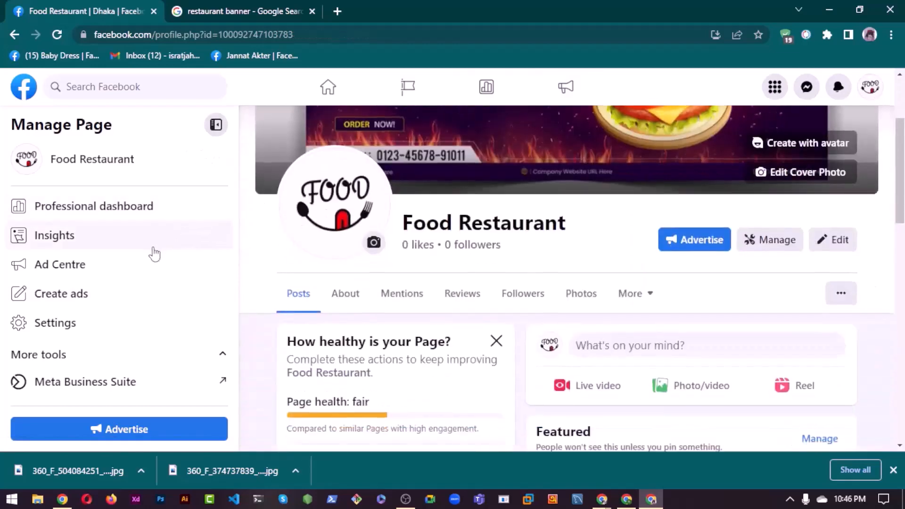
{"action": "scroll", "coordinate": [135, 265], "scroll_direction": "down", "scroll_amount": 1}
{"action": "scroll", "coordinate": [135, 265], "scroll_direction": "up", "scroll_amount": 5}
Check the list of profiles available to the account and close it without switching profile
{"action": "left_click", "coordinate": [878, 88]}
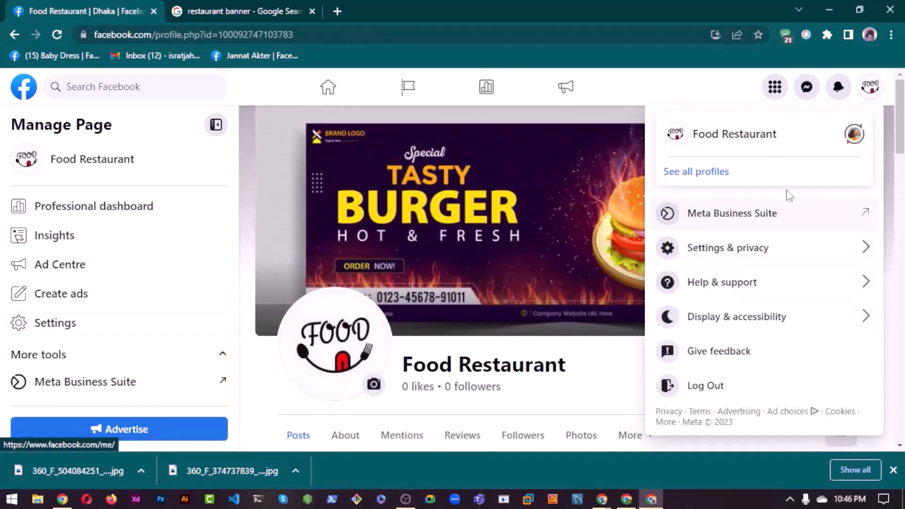
{"action": "left_click", "coordinate": [766, 182]}
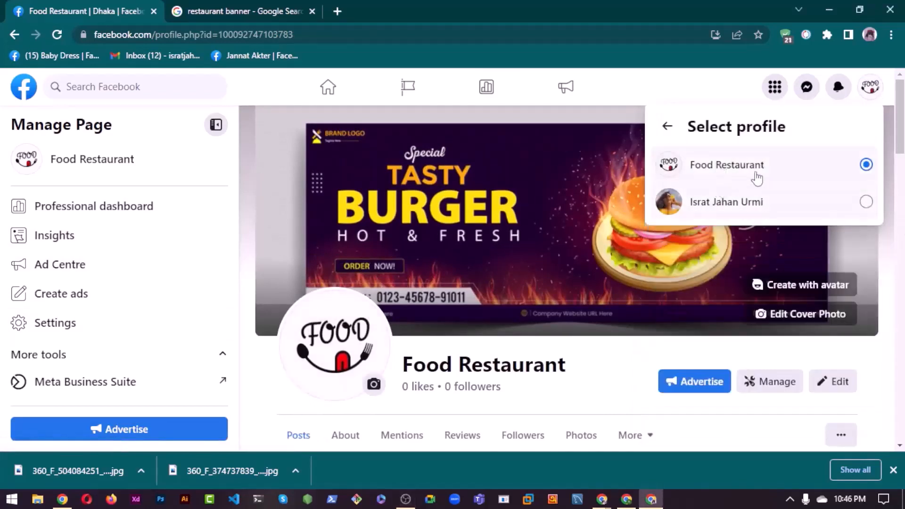
{"action": "left_click", "coordinate": [665, 132]}
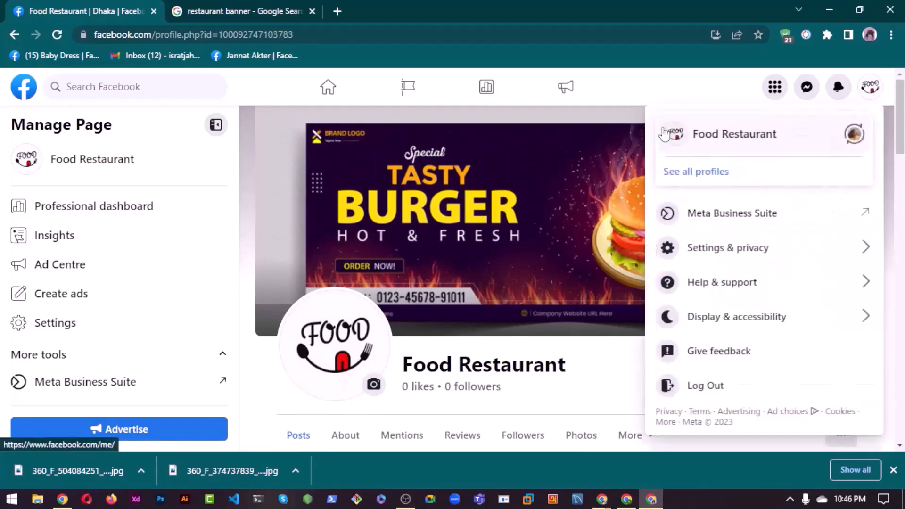
{"action": "left_click", "coordinate": [678, 91]}
Reopen the page's About section and review its contact info, website and basic info entries
{"action": "scroll", "coordinate": [186, 322], "scroll_direction": "down", "scroll_amount": 2}
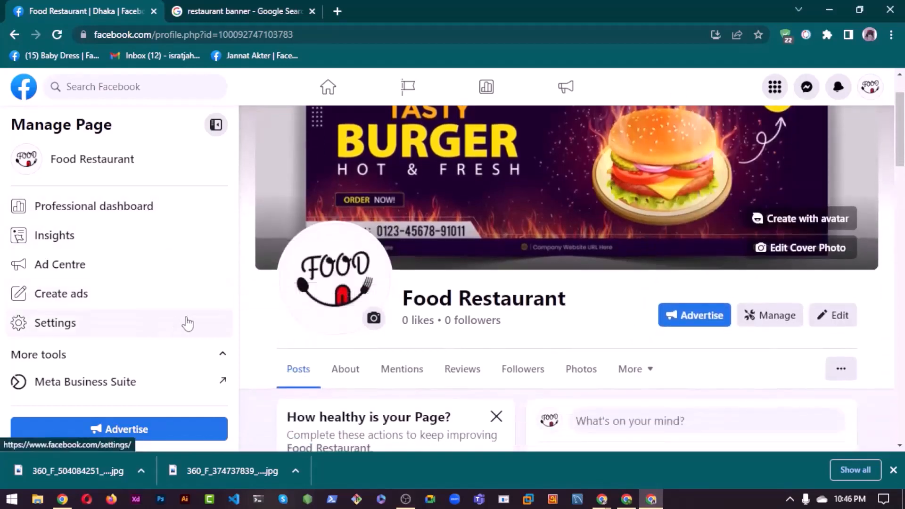
{"action": "scroll", "coordinate": [247, 288], "scroll_direction": "up", "scroll_amount": 2}
{"action": "scroll", "coordinate": [255, 292], "scroll_direction": "down", "scroll_amount": 3}
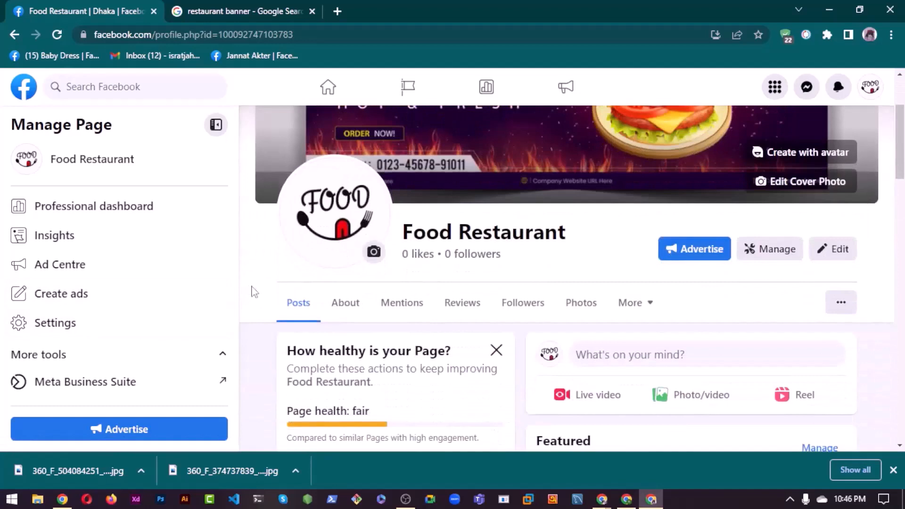
{"action": "left_click", "coordinate": [345, 303]}
{"action": "scroll", "coordinate": [242, 317], "scroll_direction": "down", "scroll_amount": 4}
{"action": "scroll", "coordinate": [370, 347], "scroll_direction": "down", "scroll_amount": 3}
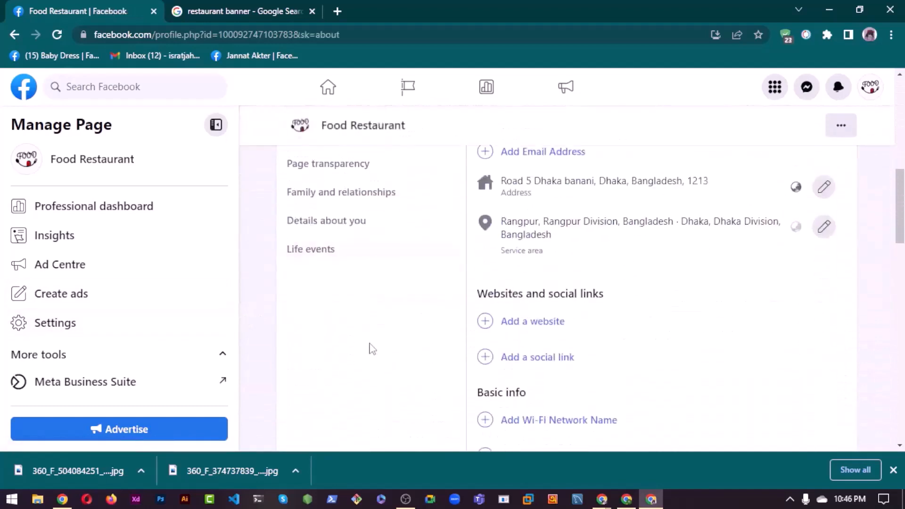
Add the website abcd.com under Websites and social links and save it
{"action": "scroll", "coordinate": [344, 338], "scroll_direction": "up", "scroll_amount": 2}
{"action": "scroll", "coordinate": [344, 337], "scroll_direction": "down", "scroll_amount": 3}
{"action": "scroll", "coordinate": [457, 320], "scroll_direction": "down", "scroll_amount": 1}
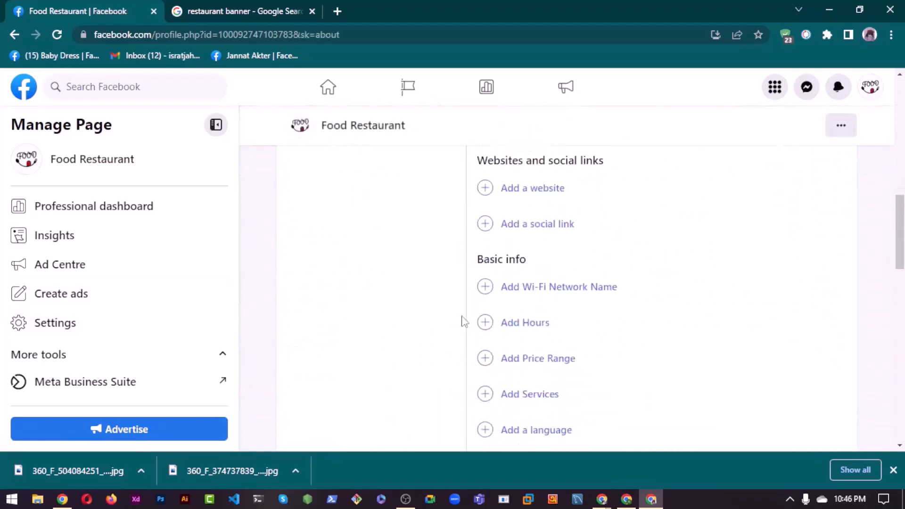
{"action": "scroll", "coordinate": [509, 317], "scroll_direction": "up", "scroll_amount": 2}
{"action": "scroll", "coordinate": [612, 318], "scroll_direction": "down", "scroll_amount": 1}
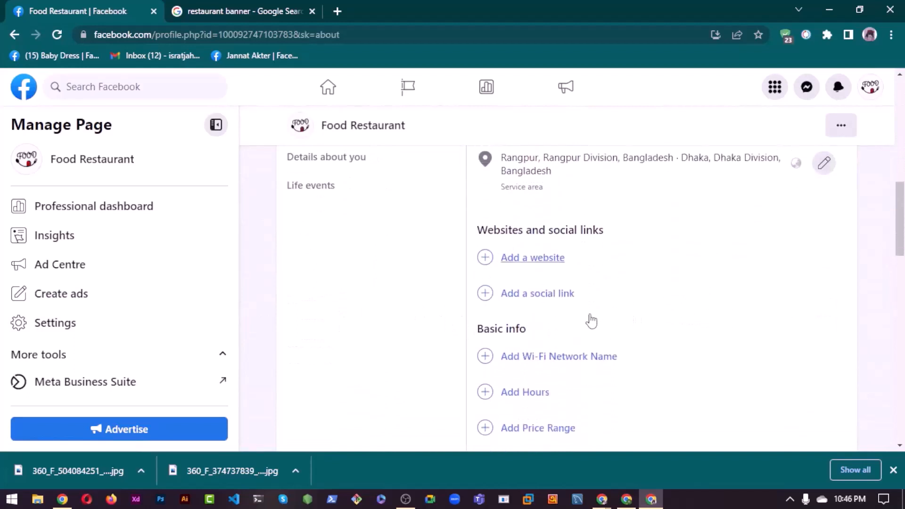
{"action": "left_click", "coordinate": [530, 258]}
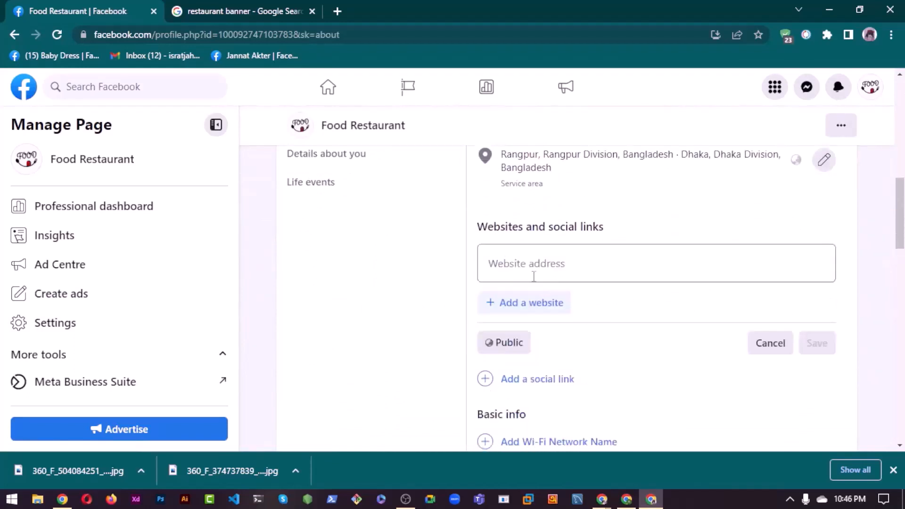
{"action": "left_click", "coordinate": [533, 271]}
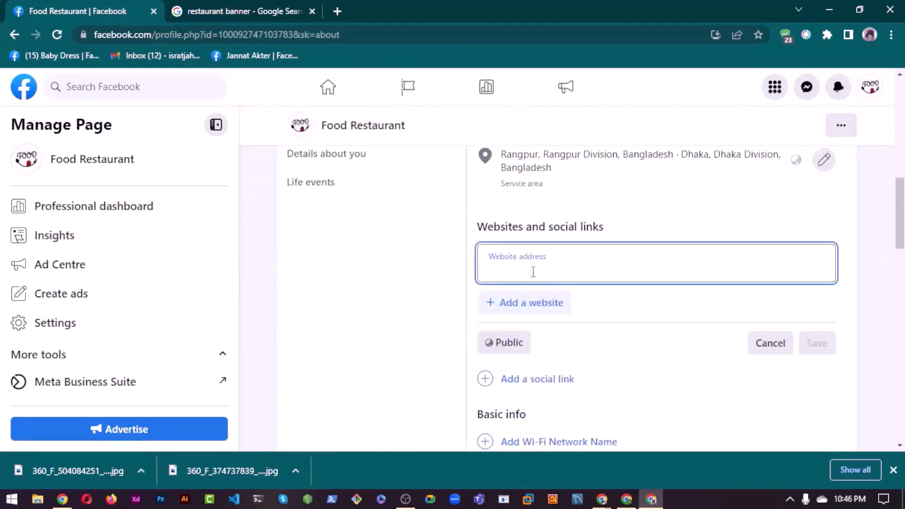
{"action": "type", "text": "abcd"}
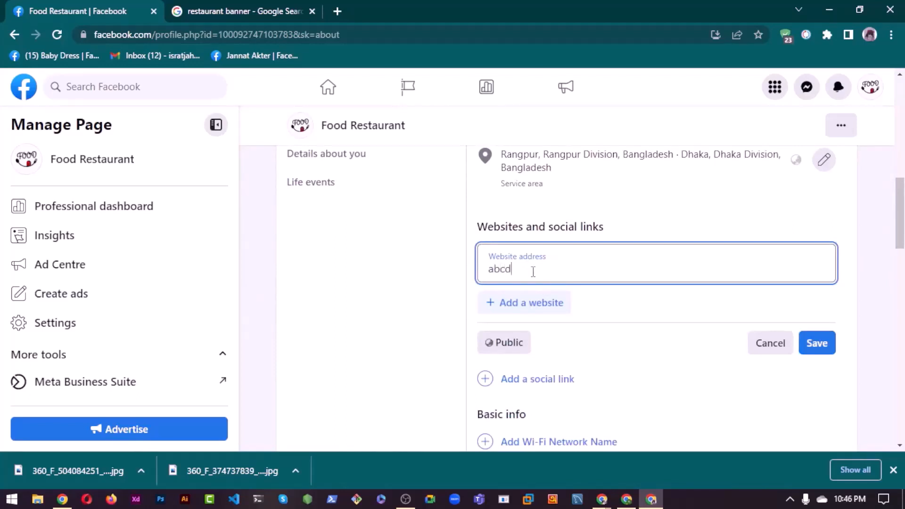
{"action": "type", "text": ".com"}
{"action": "left_click", "coordinate": [817, 343]}
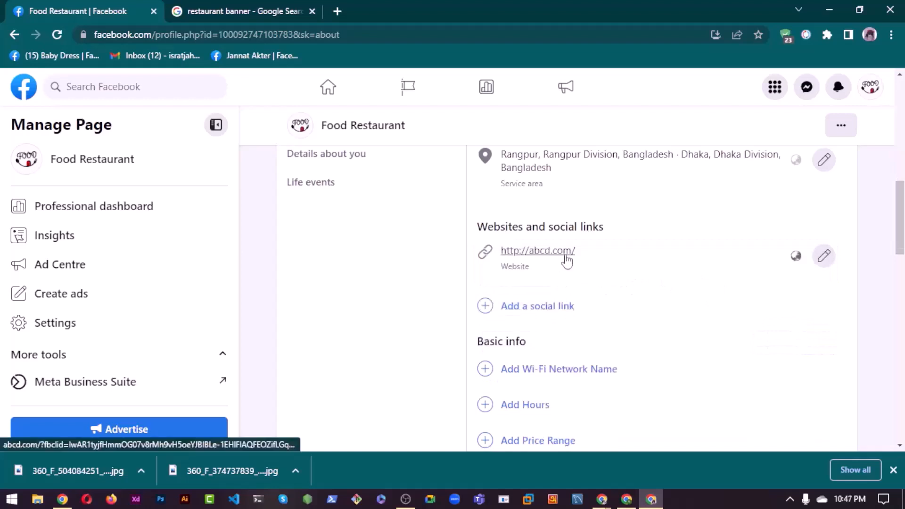
{"action": "left_click", "coordinate": [825, 256]}
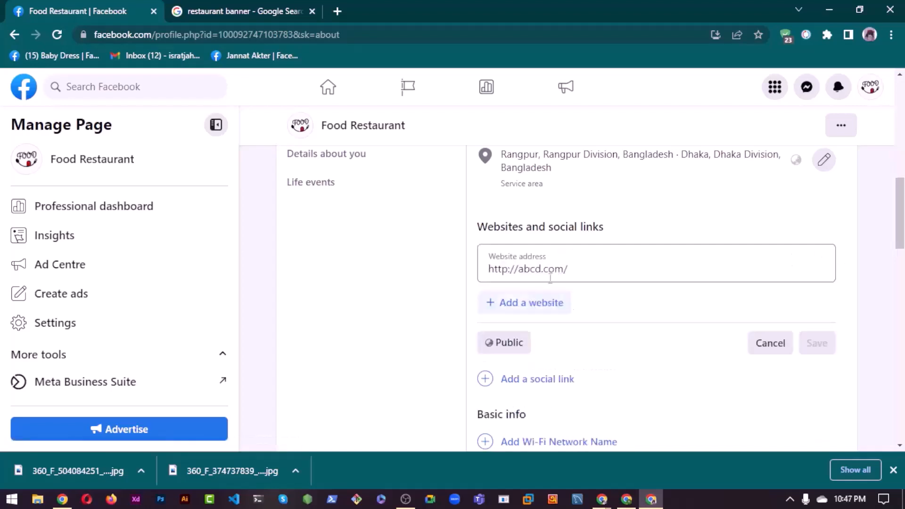
{"action": "left_click", "coordinate": [513, 303]}
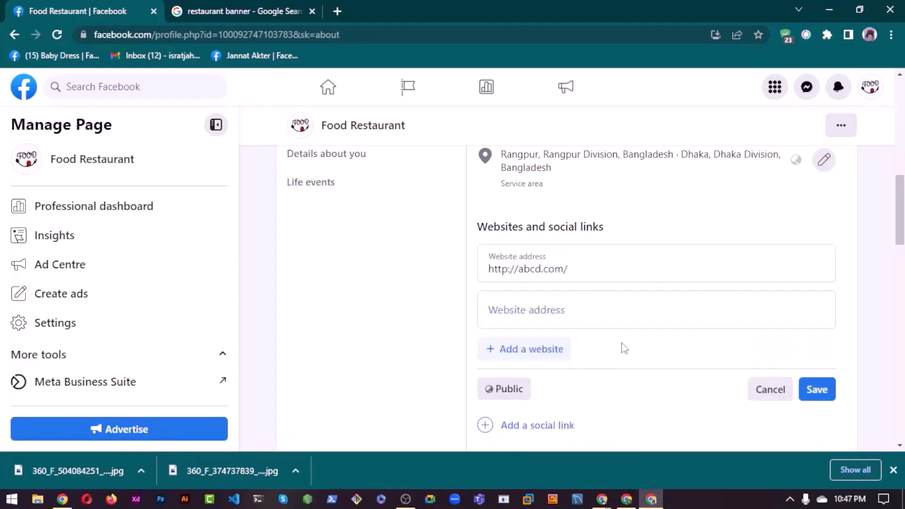
{"action": "left_click", "coordinate": [770, 390]}
Add an Instagram social link with the username facebook.com/foodr and save it
{"action": "scroll", "coordinate": [615, 309], "scroll_direction": "down", "scroll_amount": 2}
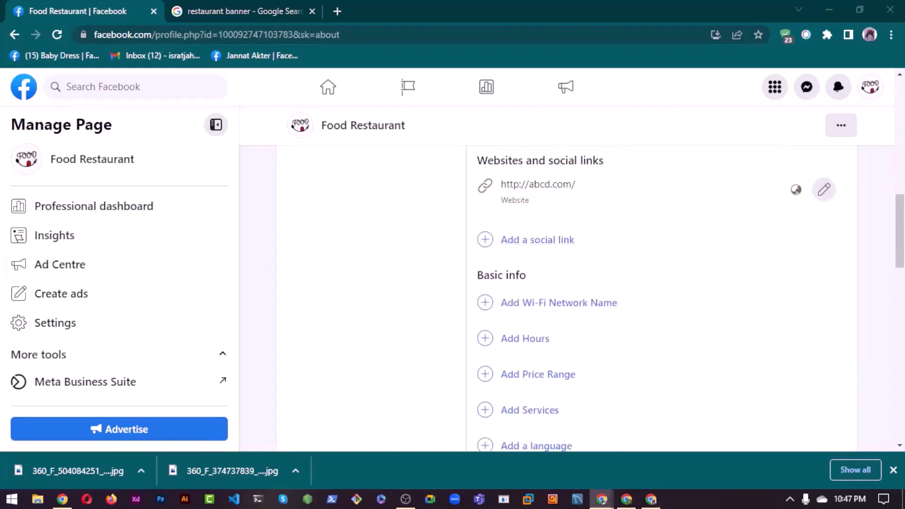
{"action": "left_click", "coordinate": [542, 242]}
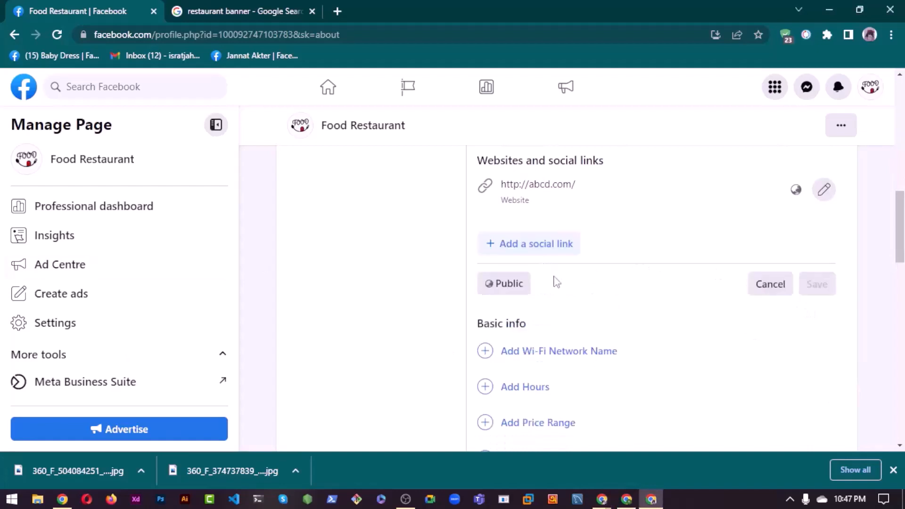
{"action": "left_click", "coordinate": [543, 246]}
{"action": "left_click", "coordinate": [554, 266]}
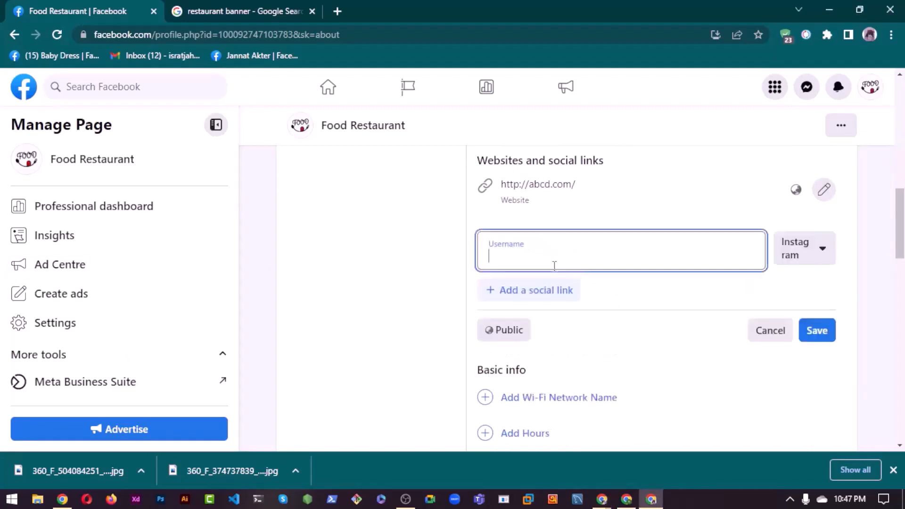
{"action": "type", "text": "facebook.com/foodtr"}
{"action": "key", "text": "BackSpace"}
{"action": "type", "text": "r"}
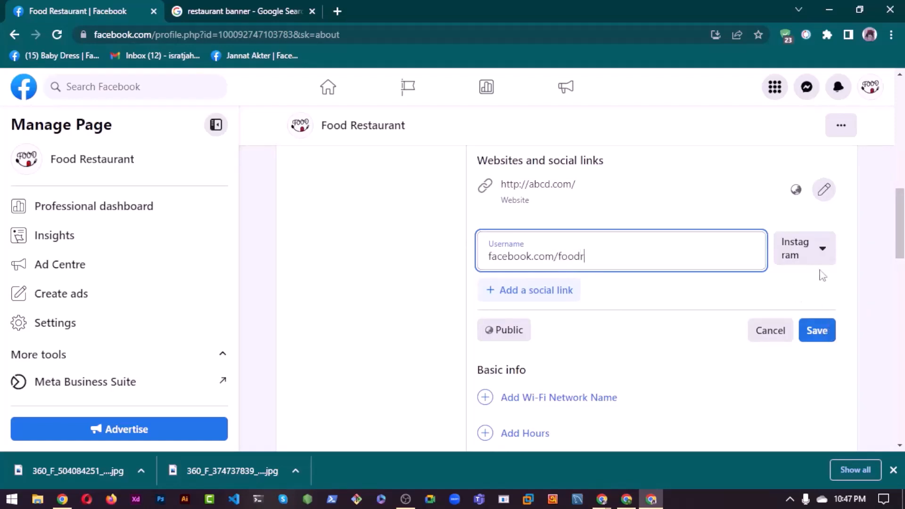
{"action": "left_click", "coordinate": [820, 250]}
{"action": "scroll", "coordinate": [760, 358], "scroll_direction": "down", "scroll_amount": 3}
{"action": "scroll", "coordinate": [747, 374], "scroll_direction": "up", "scroll_amount": 3}
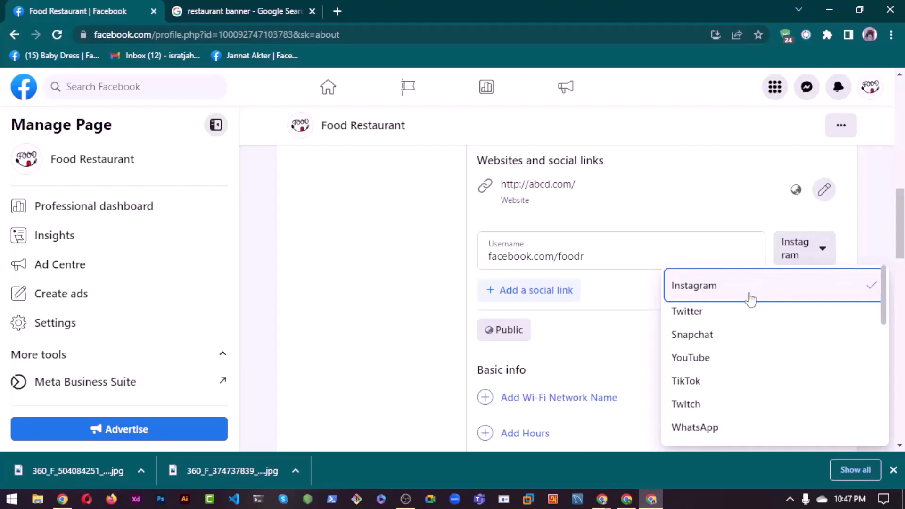
{"action": "left_click", "coordinate": [700, 285]}
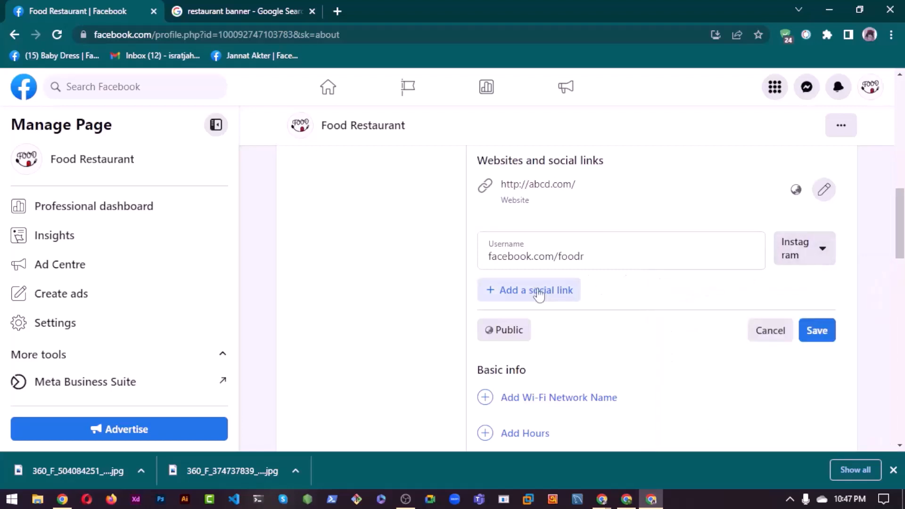
{"action": "left_click", "coordinate": [820, 328]}
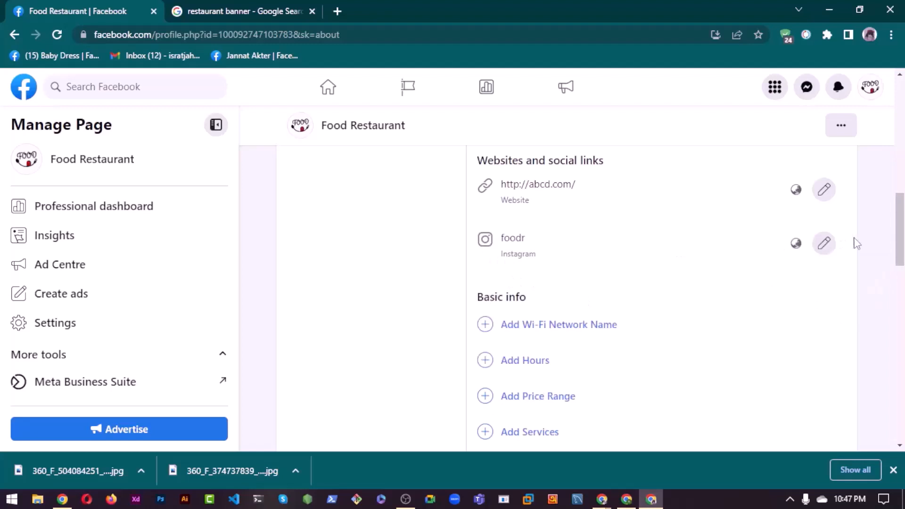
Add a second social link with the username foodr, set its platform to Twitter and save
{"action": "left_click", "coordinate": [823, 244]}
{"action": "left_click", "coordinate": [528, 295]}
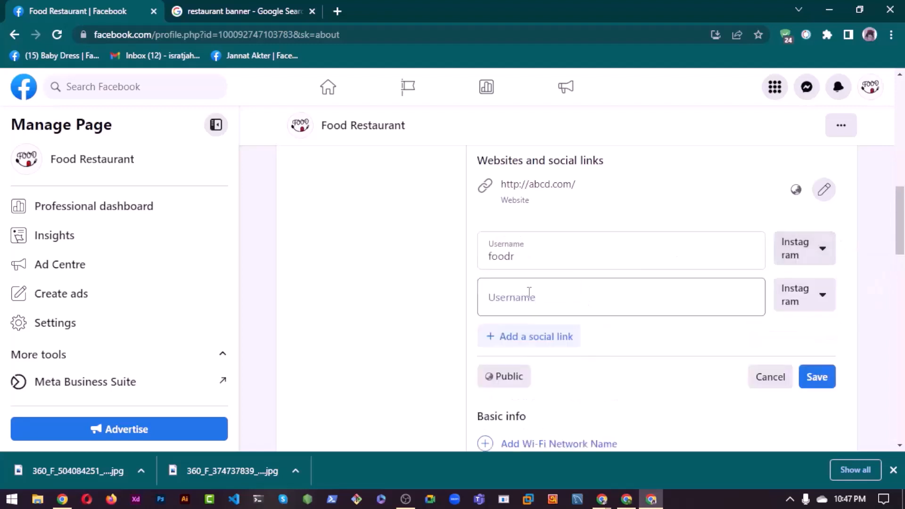
{"action": "left_click", "coordinate": [678, 300]}
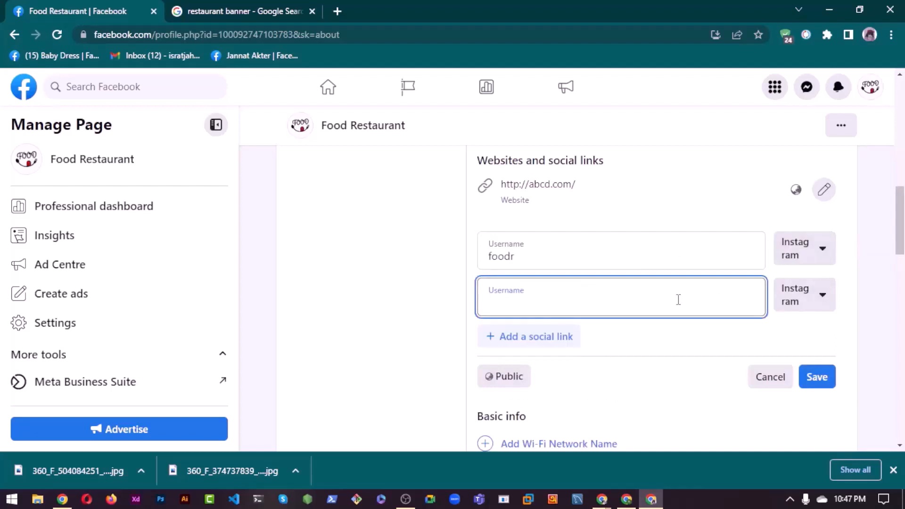
{"action": "type", "text": "dresse"}
{"action": "key", "text": "BackSpace"}
{"action": "key", "text": "BackSpace"}
{"action": "key", "text": "BackSpace"}
{"action": "key", "text": "BackSpace"}
{"action": "key", "text": "BackSpace"}
{"action": "key", "text": "BackSpace"}
{"action": "type", "text": "d"}
{"action": "key", "text": "BackSpace"}
{"action": "type", "text": "foodr"}
{"action": "left_click", "coordinate": [814, 300]}
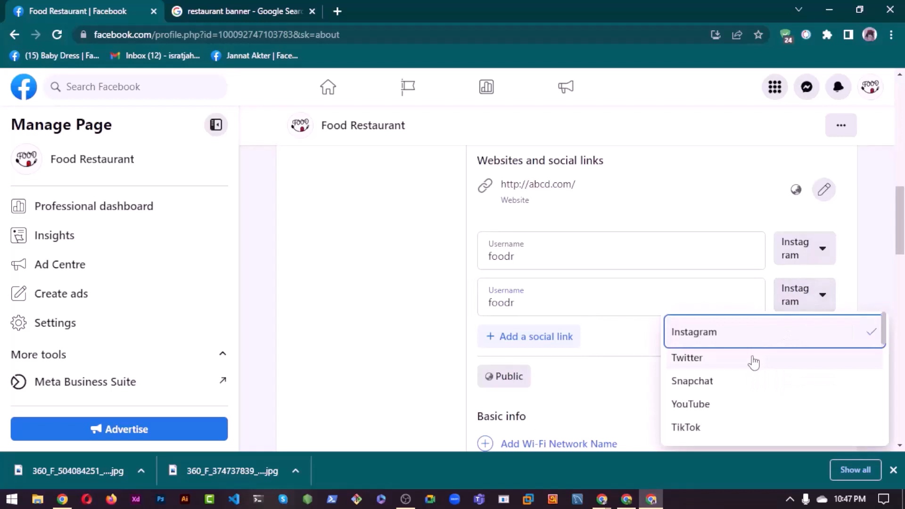
{"action": "left_click", "coordinate": [753, 361]}
{"action": "left_click", "coordinate": [814, 377]}
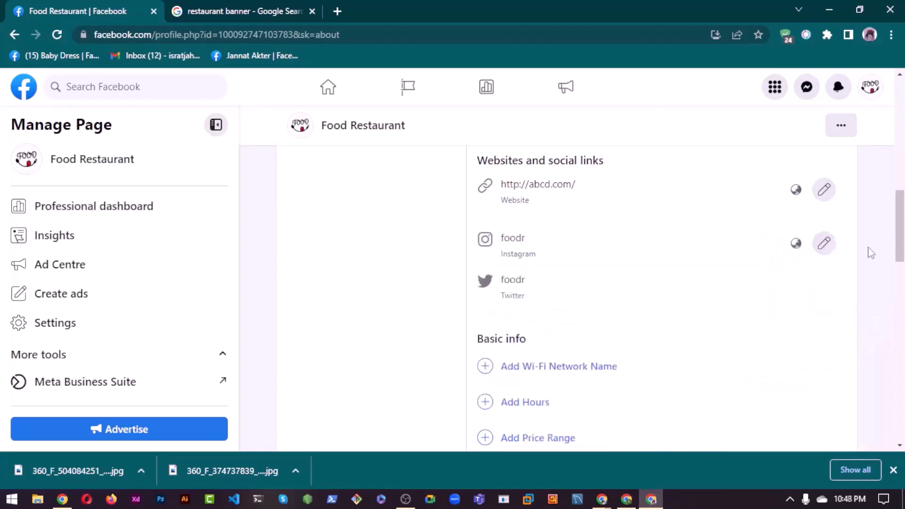
Add a third social link entry set to YouTube, try foodr as its username, and clear the username
{"action": "left_click", "coordinate": [824, 243]}
{"action": "scroll", "coordinate": [553, 292], "scroll_direction": "down", "scroll_amount": 1}
{"action": "left_click", "coordinate": [542, 269]}
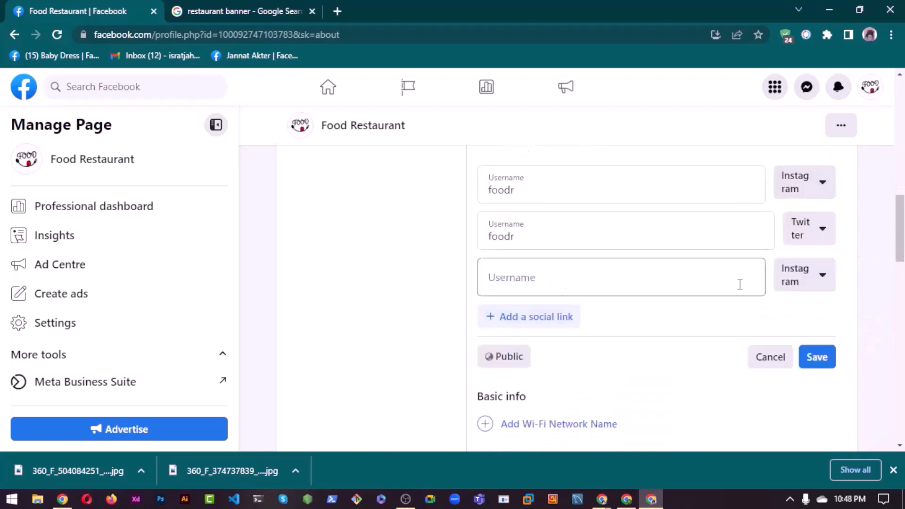
{"action": "left_click", "coordinate": [811, 277]}
{"action": "scroll", "coordinate": [703, 367], "scroll_direction": "down", "scroll_amount": 1}
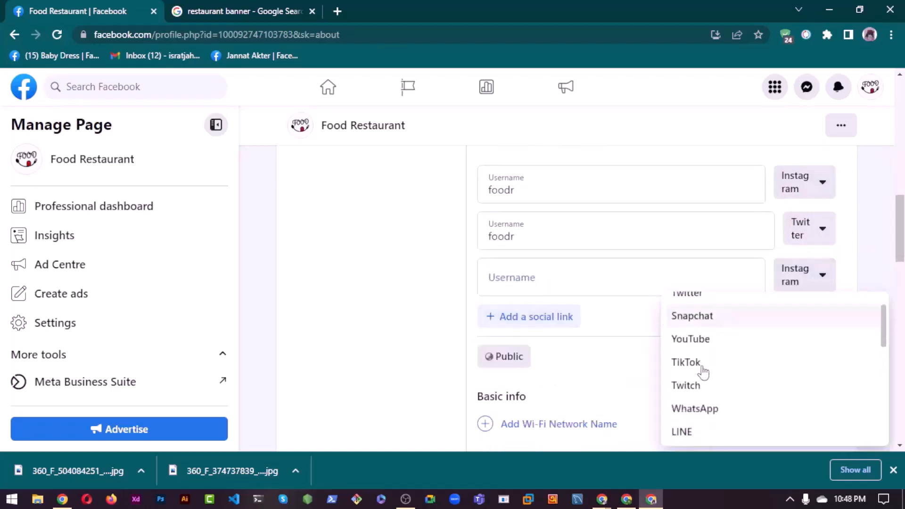
{"action": "left_click", "coordinate": [700, 321]}
{"action": "left_click", "coordinate": [602, 279]}
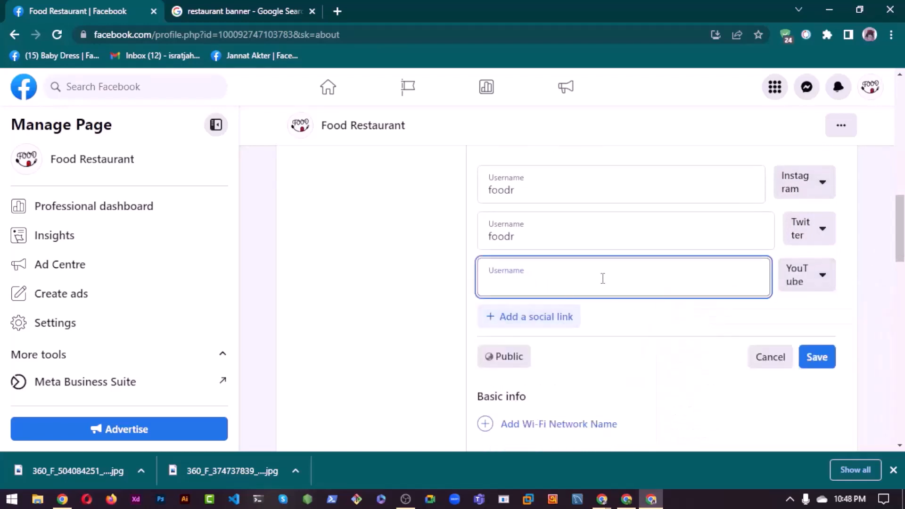
{"action": "type", "text": "foodr"}
{"action": "key", "text": "BackSpace"}
{"action": "key", "text": "BackSpace"}
{"action": "key", "text": "BackSpace"}
{"action": "key", "text": "BackSpace"}
Switch to the Google search tab and open the career counsellor's Facebook page by its username address
{"action": "left_click", "coordinate": [245, 14]}
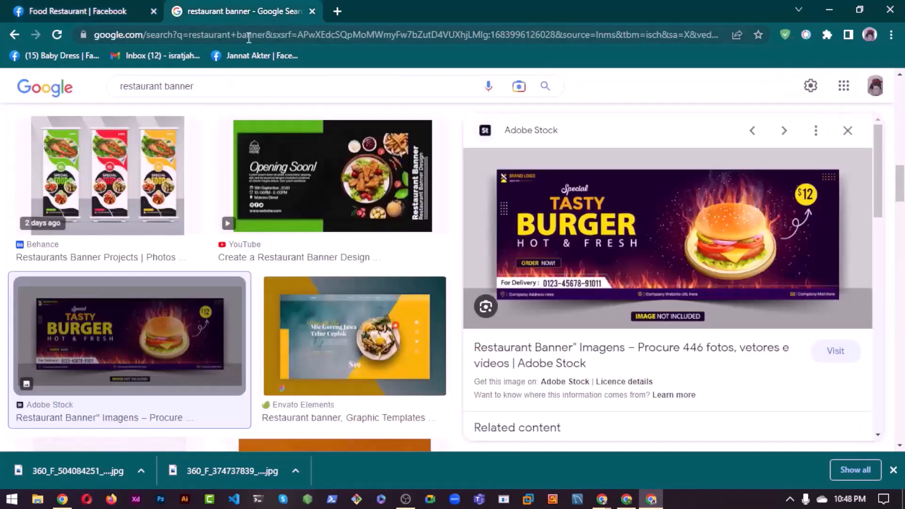
{"action": "left_click", "coordinate": [248, 36]}
{"action": "type", "text": "facebook"}
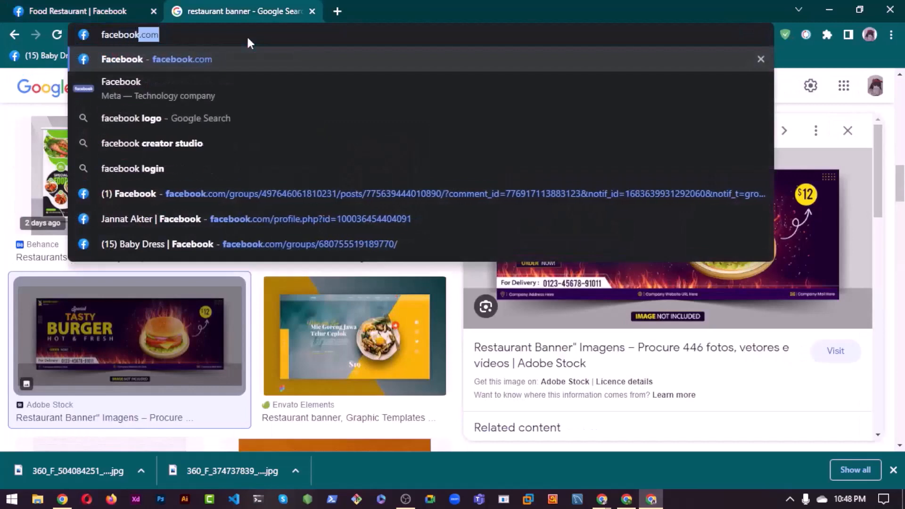
{"action": "type", "text": ".com/ajg"}
{"action": "key", "text": "BackSpace"}
{"action": "key", "text": "BackSpace"}
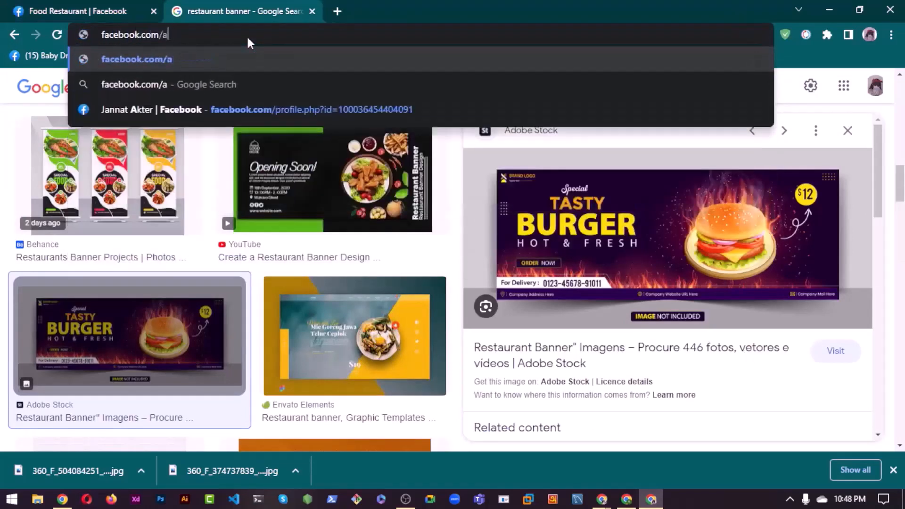
{"action": "key", "text": "BackSpace"}
{"action": "type", "text": "beprowithalaud"}
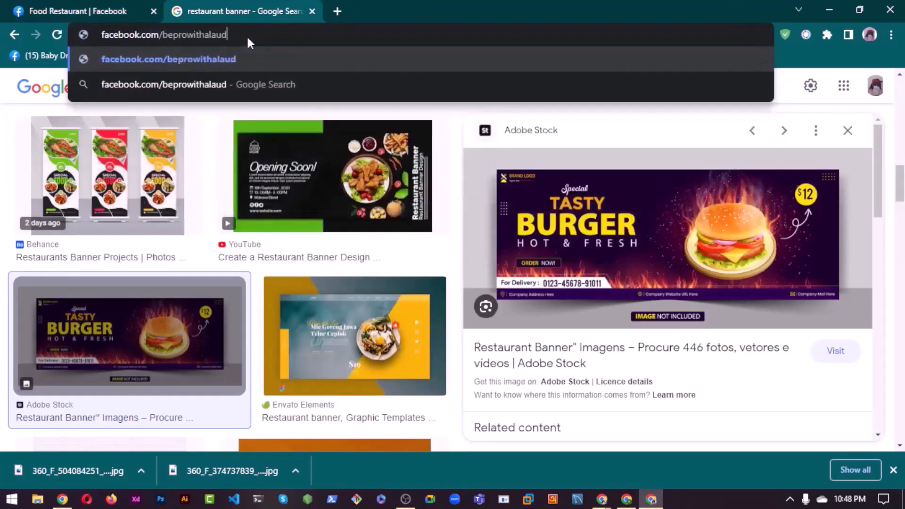
{"action": "type", "text": "din"}
{"action": "key", "text": "Return"}
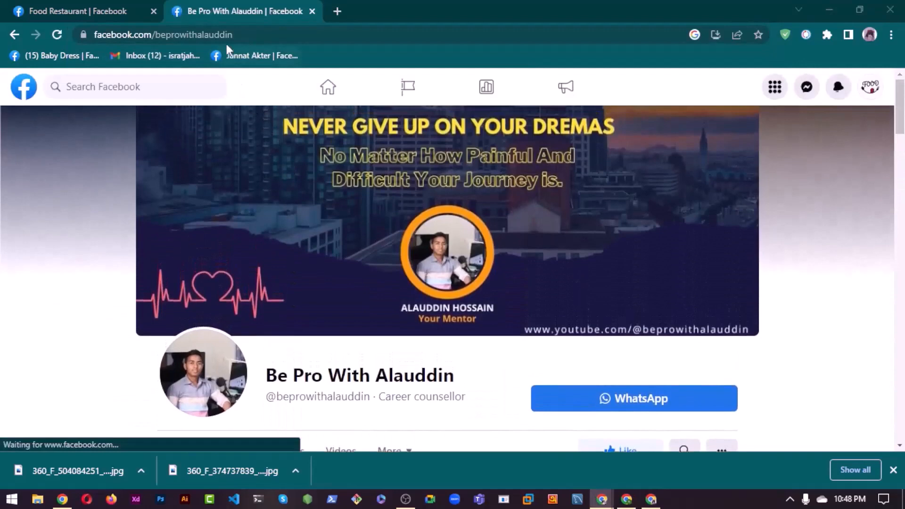
Copy the username from the page's address into the Food Restaurant page's YouTube username field, and clear it again
{"action": "double_click", "coordinate": [224, 38]}
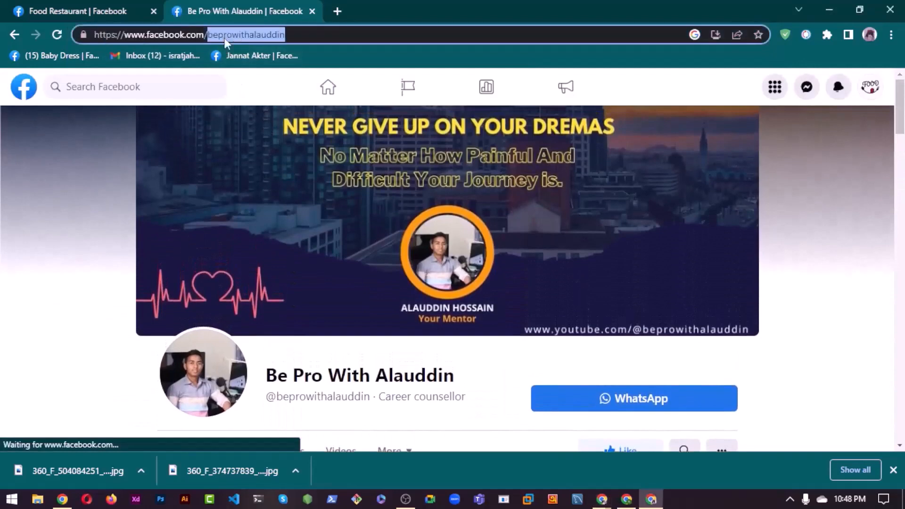
{"action": "left_click", "coordinate": [224, 38]}
{"action": "left_click_drag", "start_coordinate": [208, 35], "coordinate": [309, 35]}
{"action": "key", "text": "ctrl+c"}
{"action": "left_click", "coordinate": [78, 10]}
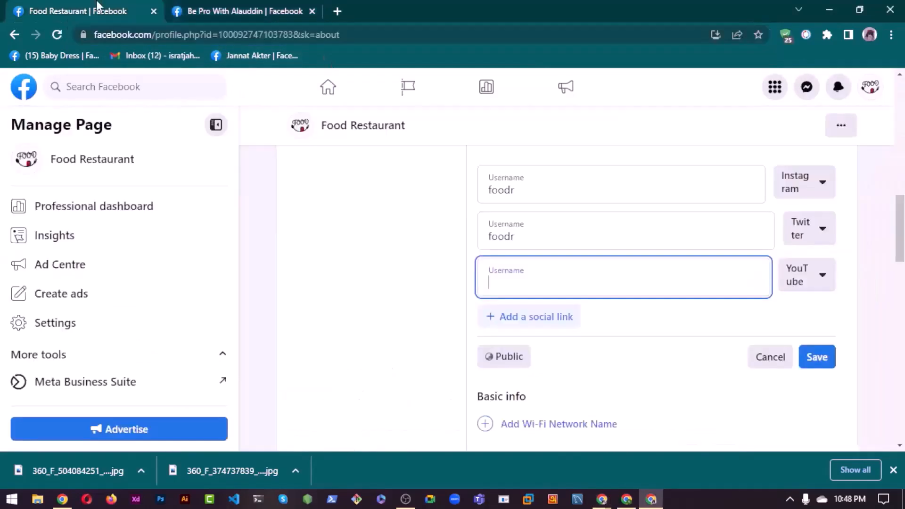
{"action": "key", "text": "ctrl+v"}
{"action": "double_click", "coordinate": [540, 284]}
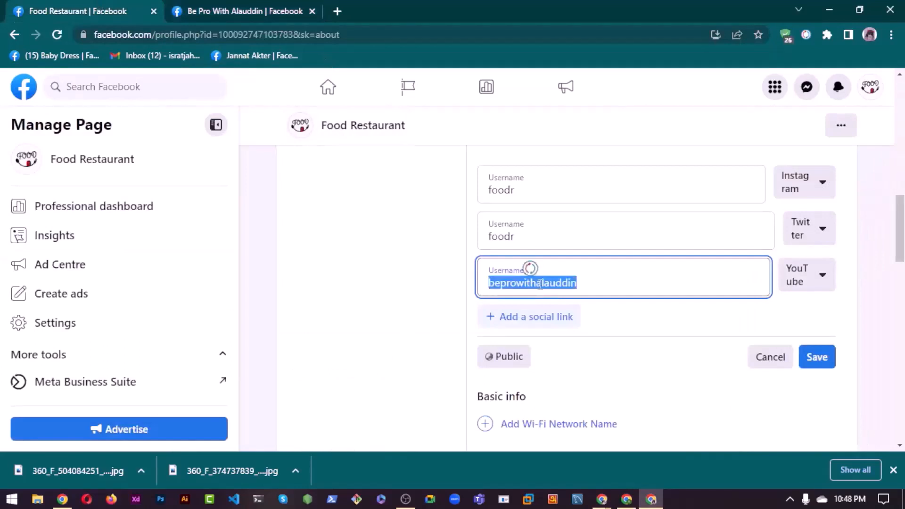
{"action": "key", "text": "BackSpace"}
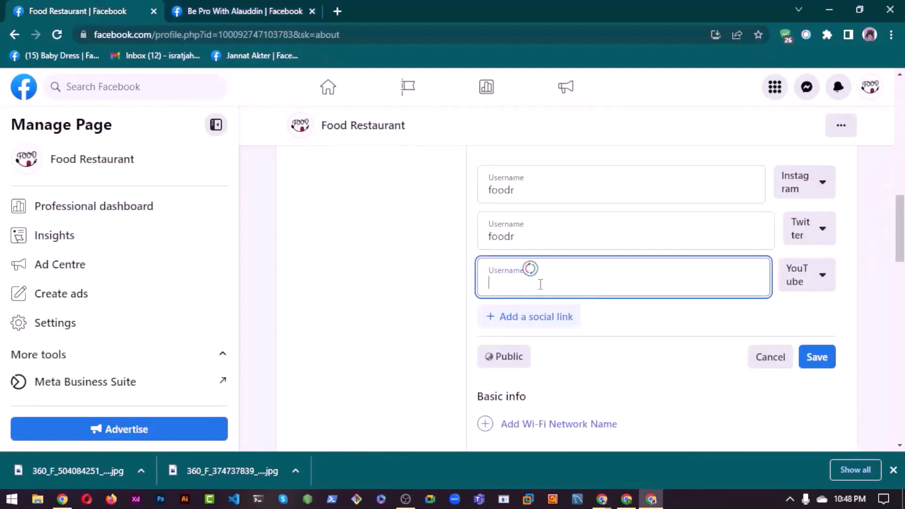
Look through the platforms available for the third social link and close the list without choosing another
{"action": "left_click", "coordinate": [807, 288]}
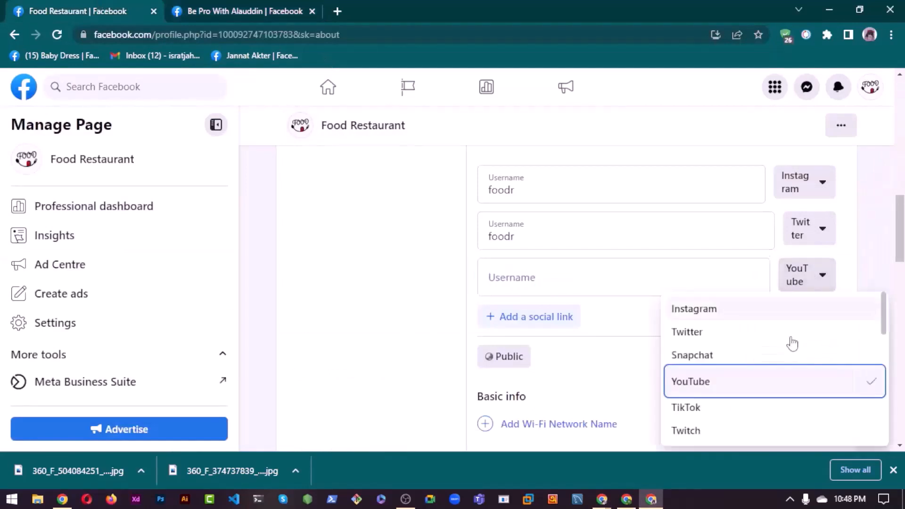
{"action": "scroll", "coordinate": [791, 343], "scroll_direction": "down", "scroll_amount": 5}
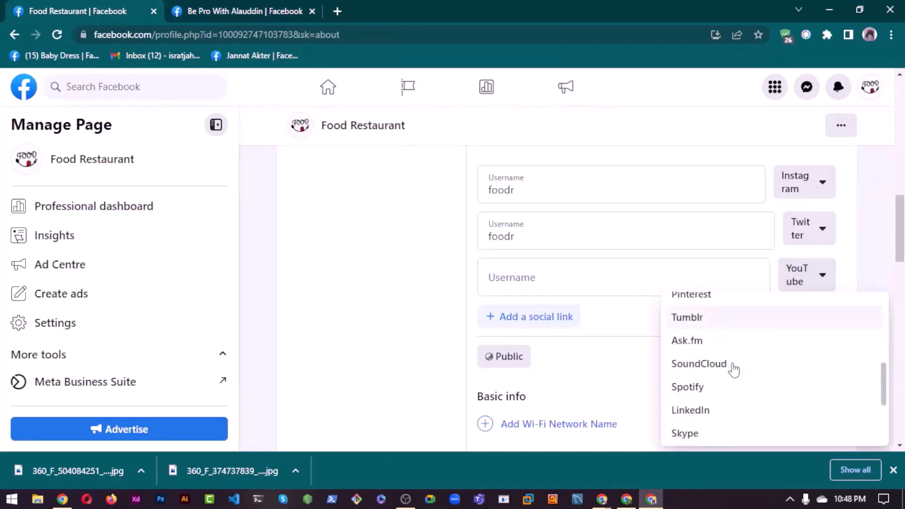
{"action": "scroll", "coordinate": [734, 369], "scroll_direction": "down", "scroll_amount": 3}
{"action": "scroll", "coordinate": [727, 361], "scroll_direction": "up", "scroll_amount": 3}
{"action": "scroll", "coordinate": [715, 354], "scroll_direction": "down", "scroll_amount": 1}
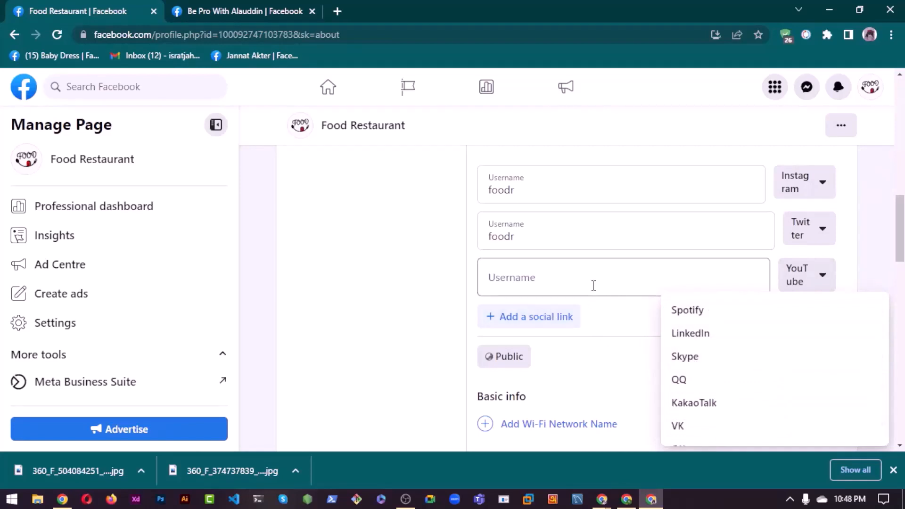
{"action": "left_click", "coordinate": [450, 296]}
{"action": "scroll", "coordinate": [450, 296], "scroll_direction": "down", "scroll_amount": 3}
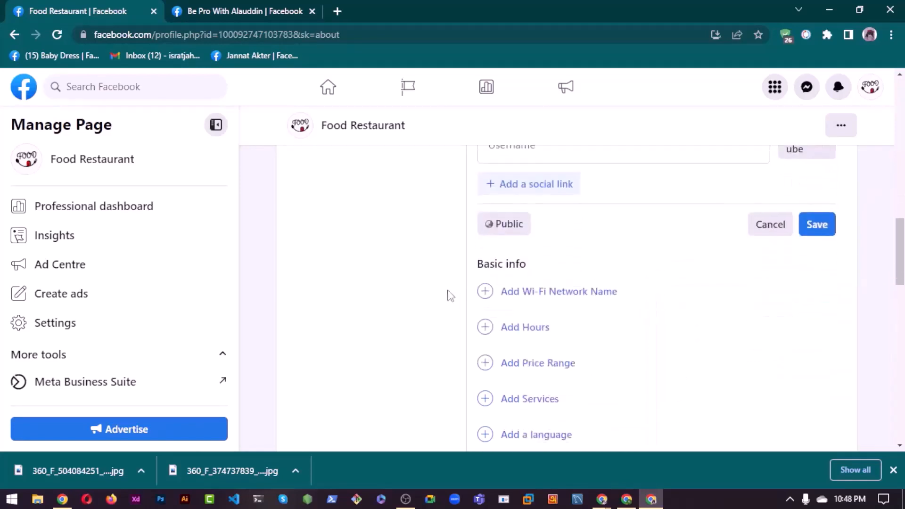
Open the language entry in the Basic info section and check its Languages field without choosing a language
{"action": "scroll", "coordinate": [450, 296], "scroll_direction": "down", "scroll_amount": 2}
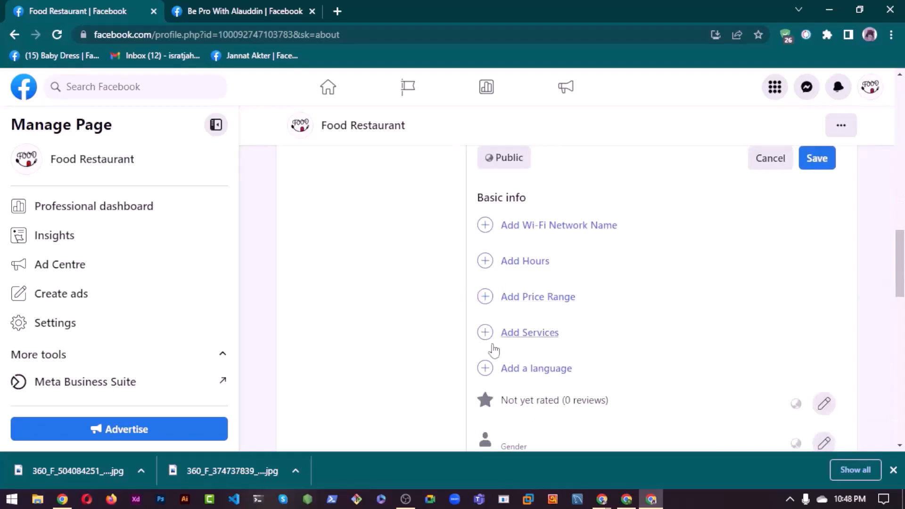
{"action": "left_click", "coordinate": [535, 370]}
{"action": "scroll", "coordinate": [507, 359], "scroll_direction": "down", "scroll_amount": 2}
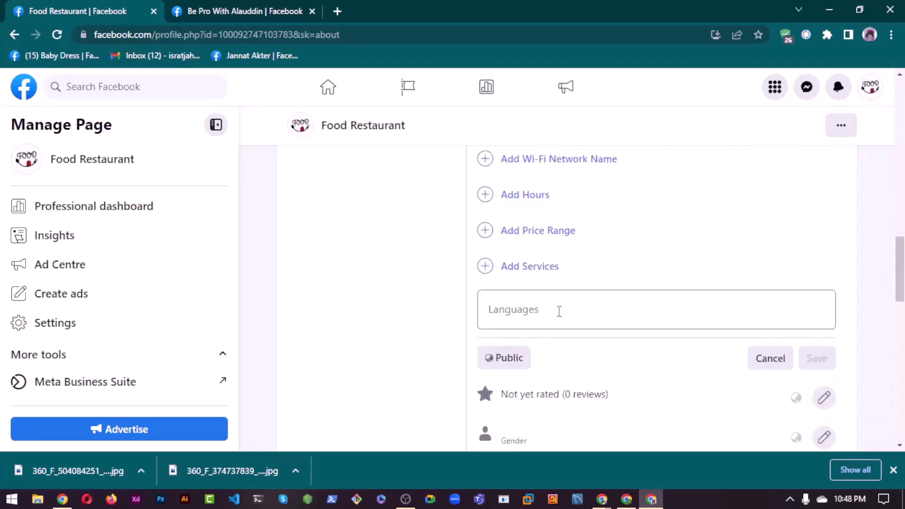
{"action": "left_click", "coordinate": [558, 311]}
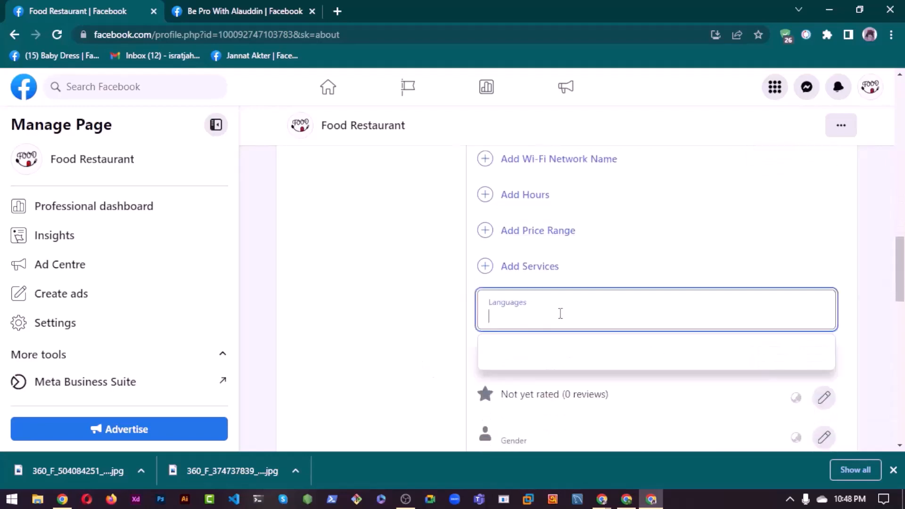
{"action": "left_click", "coordinate": [460, 324]}
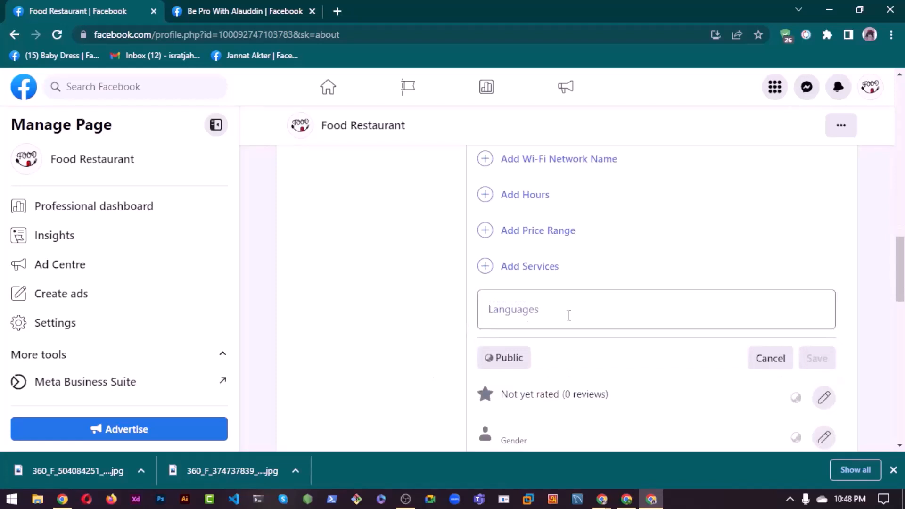
Open the price range options in Basic info, try several of them, and select Not applicable
{"action": "left_click", "coordinate": [536, 233]}
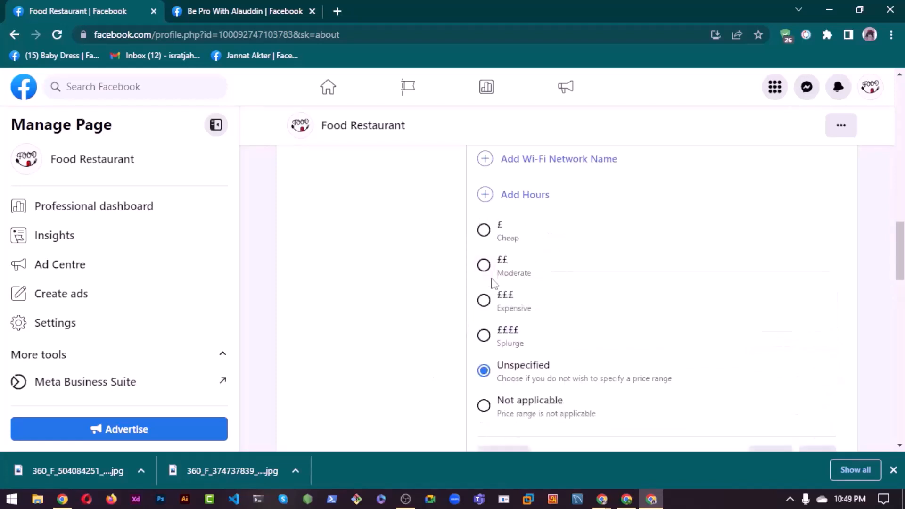
{"action": "left_click", "coordinate": [495, 238]}
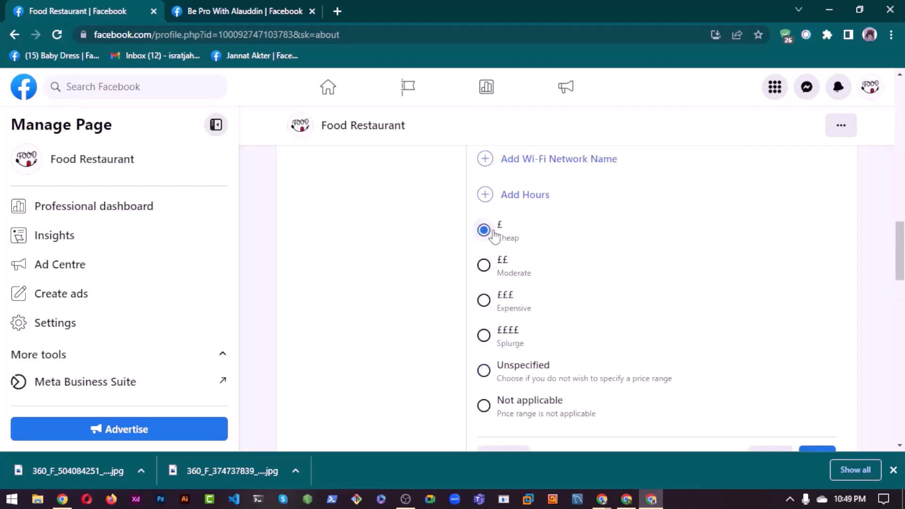
{"action": "left_click", "coordinate": [497, 276]}
{"action": "left_click", "coordinate": [485, 302]}
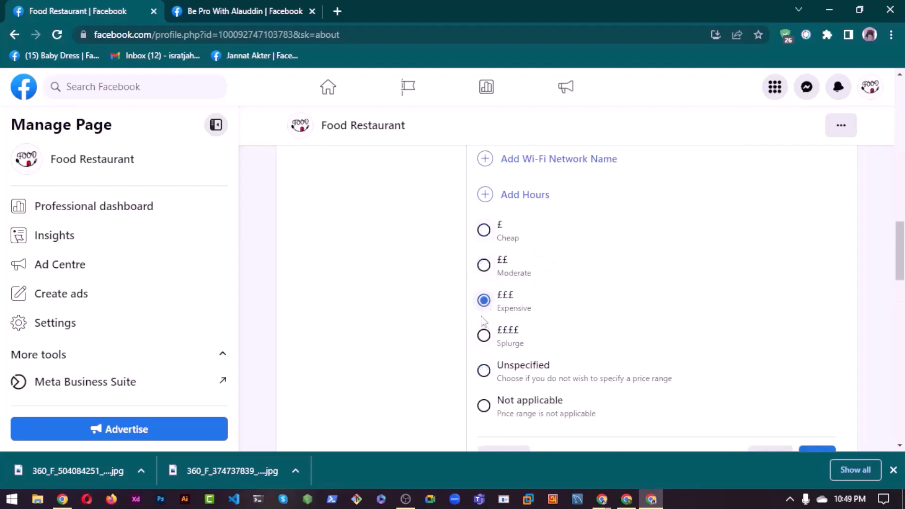
{"action": "left_click", "coordinate": [485, 371]}
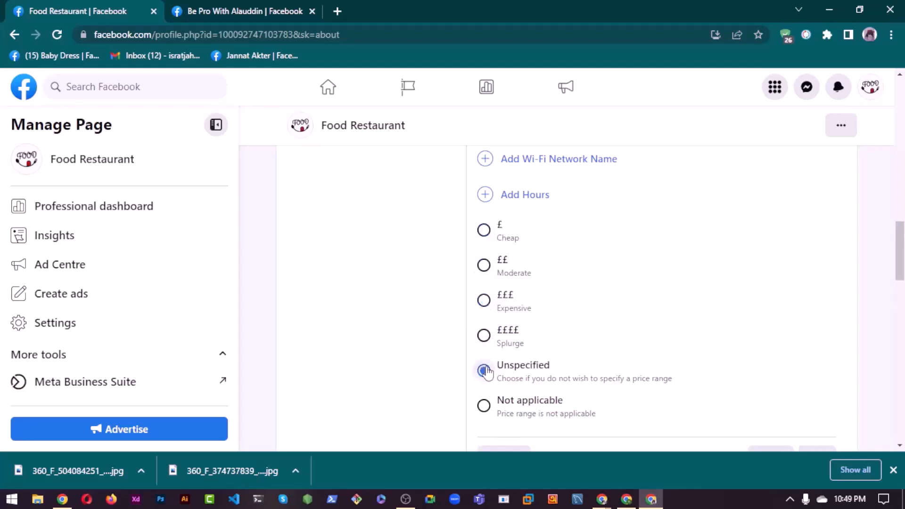
{"action": "scroll", "coordinate": [394, 347], "scroll_direction": "down", "scroll_amount": 2}
{"action": "left_click", "coordinate": [485, 340]}
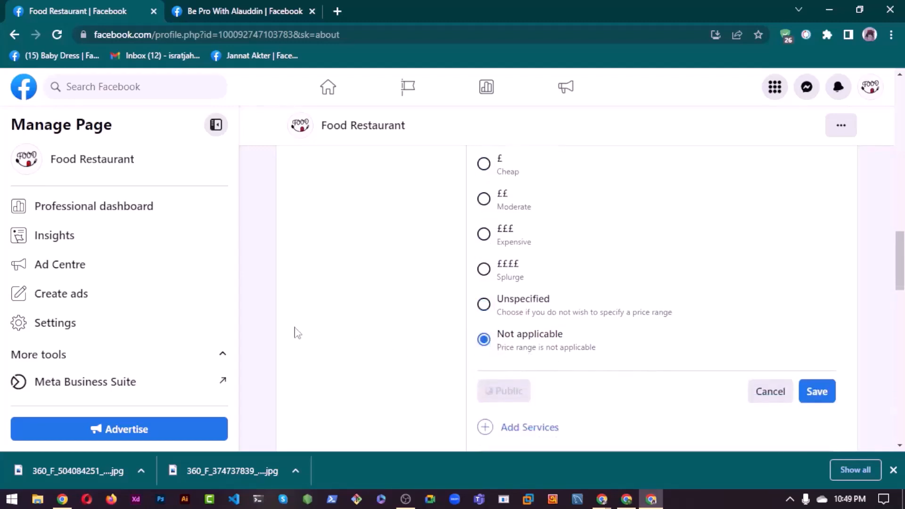
Open the business hours options in Basic info, try the alternatives, and select Open during selected hours
{"action": "scroll", "coordinate": [535, 380], "scroll_direction": "up", "scroll_amount": 5}
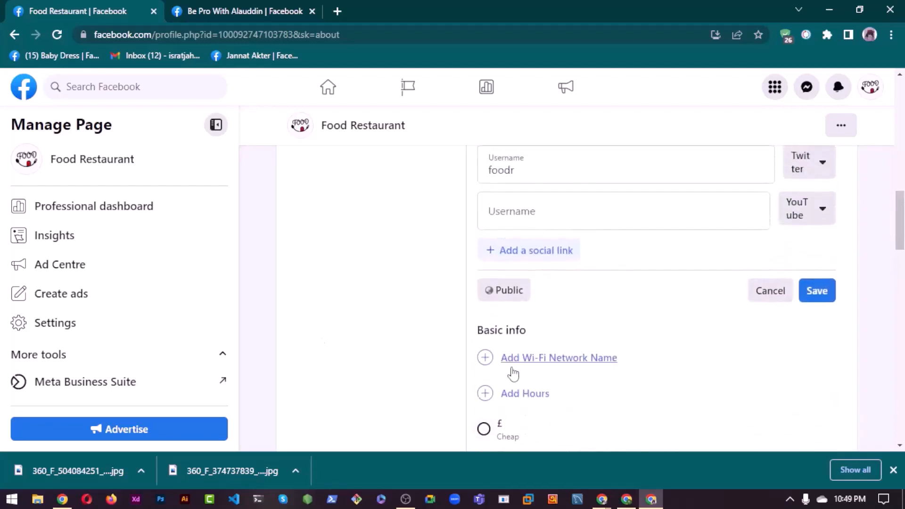
{"action": "scroll", "coordinate": [514, 368], "scroll_direction": "down", "scroll_amount": 1}
{"action": "left_click", "coordinate": [522, 327]}
{"action": "scroll", "coordinate": [401, 347], "scroll_direction": "down", "scroll_amount": 1}
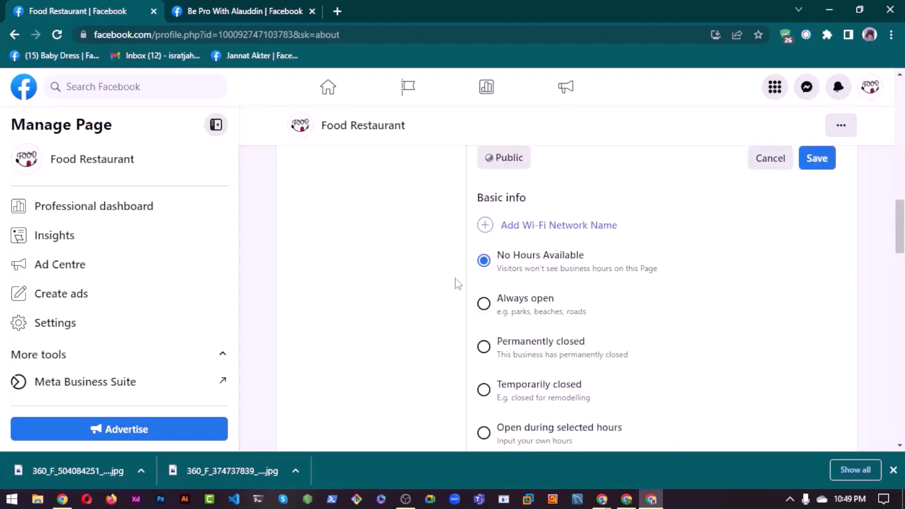
{"action": "scroll", "coordinate": [511, 269], "scroll_direction": "down", "scroll_amount": 1}
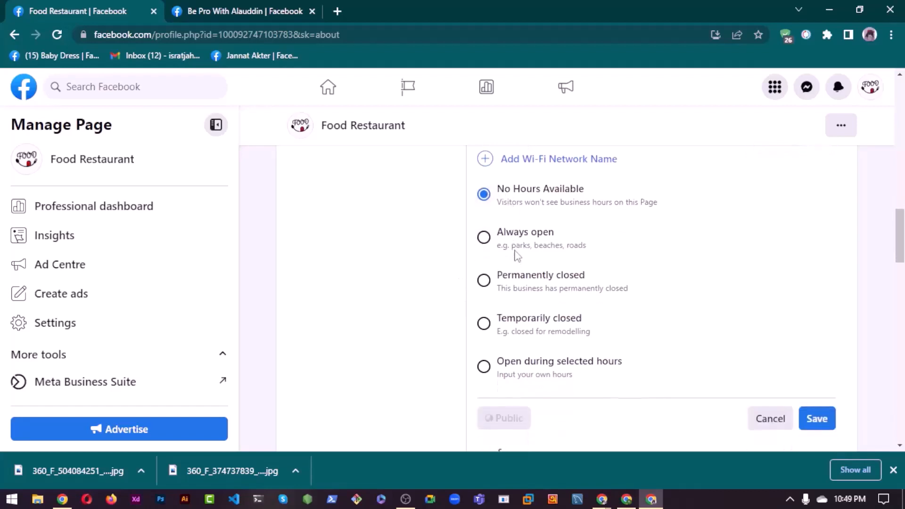
{"action": "left_click", "coordinate": [490, 242]}
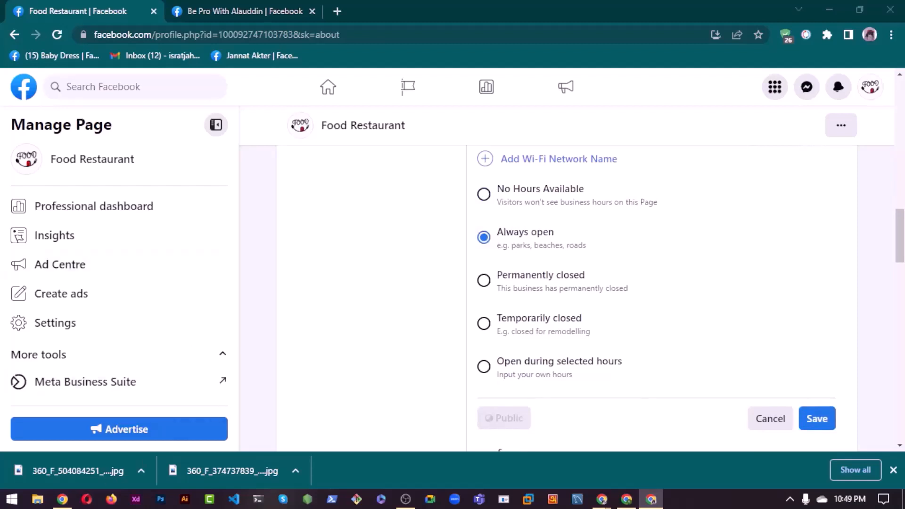
{"action": "left_click", "coordinate": [484, 280]}
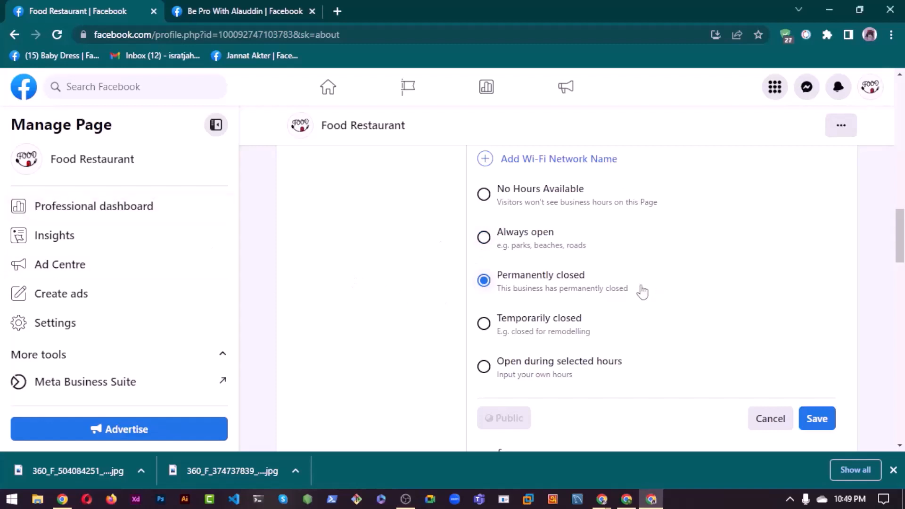
{"action": "scroll", "coordinate": [533, 298], "scroll_direction": "down", "scroll_amount": 1}
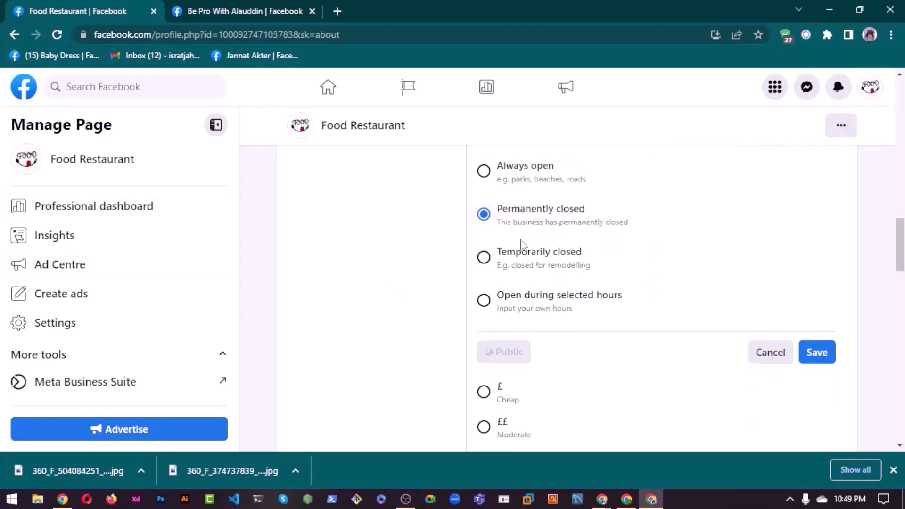
{"action": "left_click", "coordinate": [498, 263]}
{"action": "left_click", "coordinate": [519, 303]}
{"action": "scroll", "coordinate": [464, 336], "scroll_direction": "down", "scroll_amount": 1}
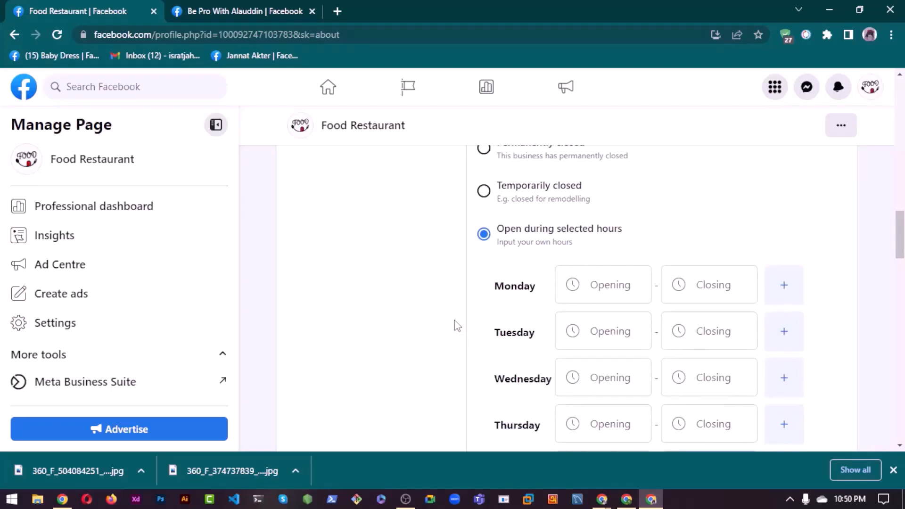
Set Monday's opening time to 08:45
{"action": "scroll", "coordinate": [453, 320], "scroll_direction": "down", "scroll_amount": 2}
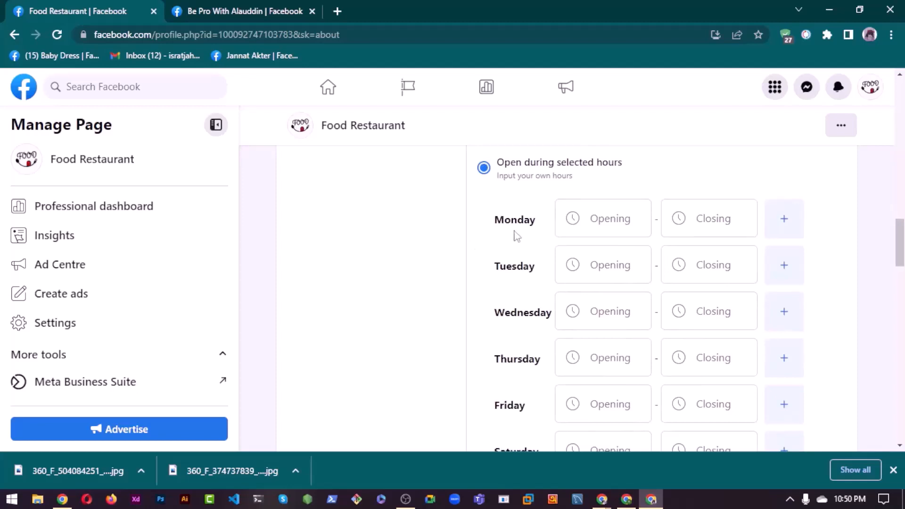
{"action": "left_click", "coordinate": [615, 215]}
{"action": "left_click", "coordinate": [515, 208]}
{"action": "left_click", "coordinate": [599, 231]}
{"action": "left_click", "coordinate": [687, 234]}
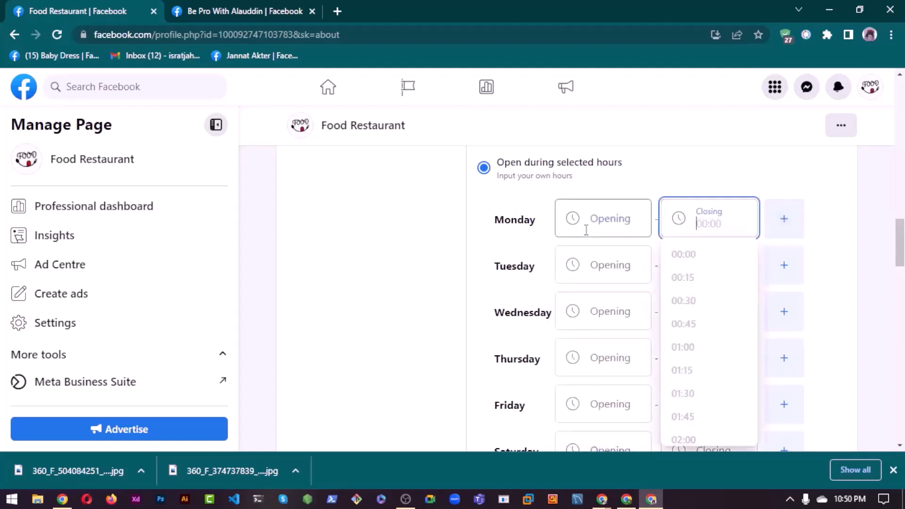
{"action": "left_click", "coordinate": [603, 218]}
{"action": "scroll", "coordinate": [597, 337], "scroll_direction": "down", "scroll_amount": 5}
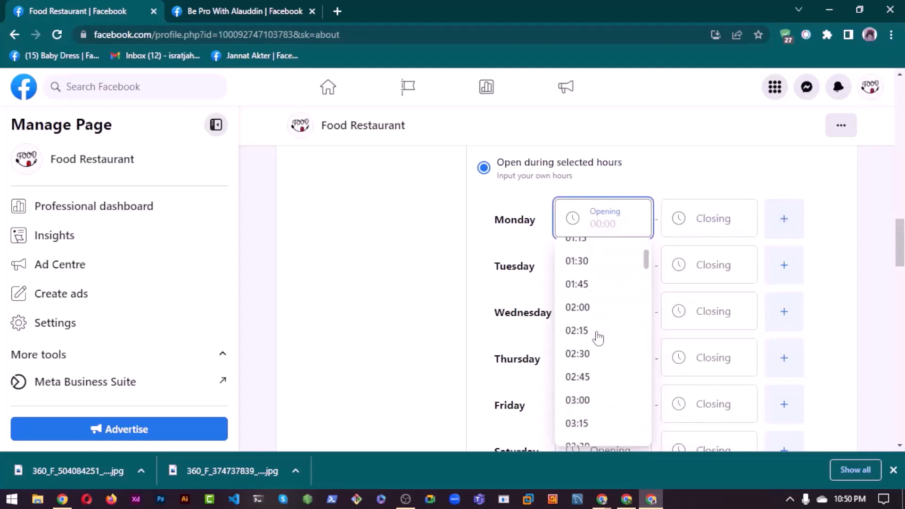
{"action": "scroll", "coordinate": [598, 341], "scroll_direction": "down", "scroll_amount": 12}
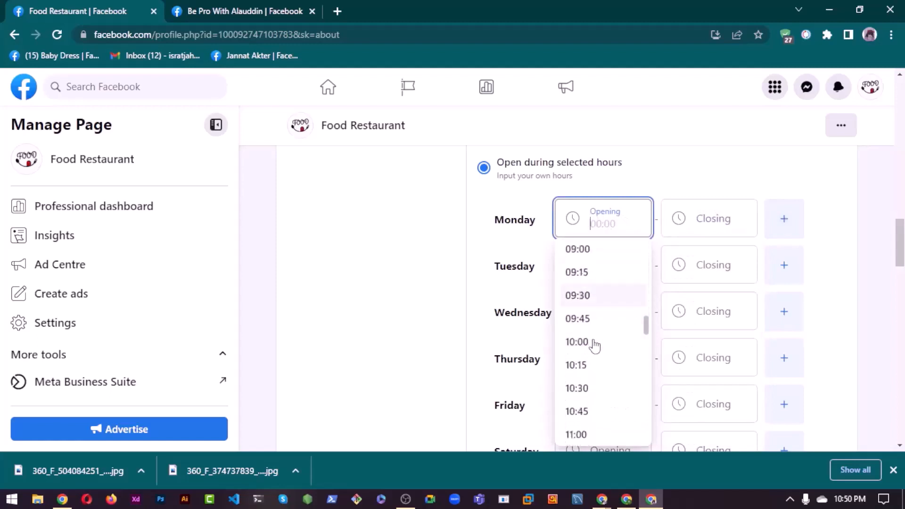
{"action": "scroll", "coordinate": [592, 343], "scroll_direction": "up", "scroll_amount": 2}
{"action": "left_click", "coordinate": [576, 270]}
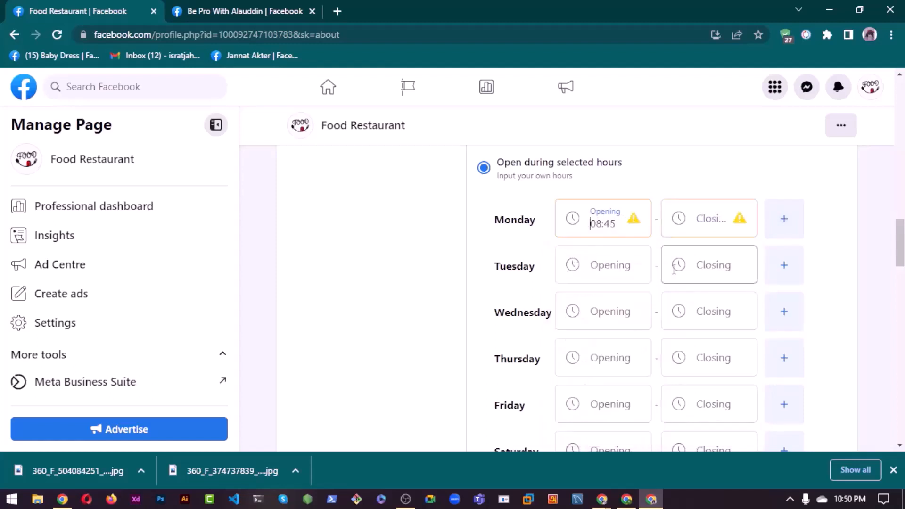
Set Monday's closing time to 16:45
{"action": "left_click", "coordinate": [708, 225]}
{"action": "scroll", "coordinate": [674, 339], "scroll_direction": "down", "scroll_amount": 10}
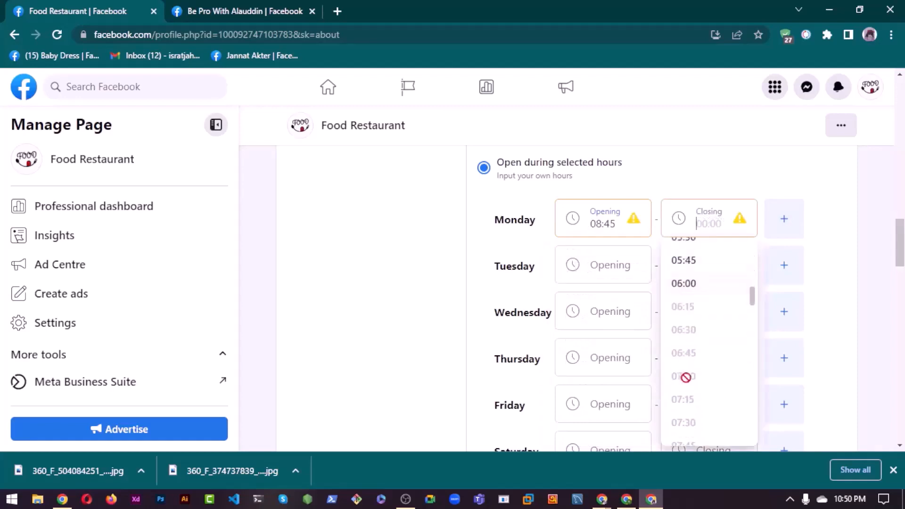
{"action": "scroll", "coordinate": [716, 339], "scroll_direction": "down", "scroll_amount": 14}
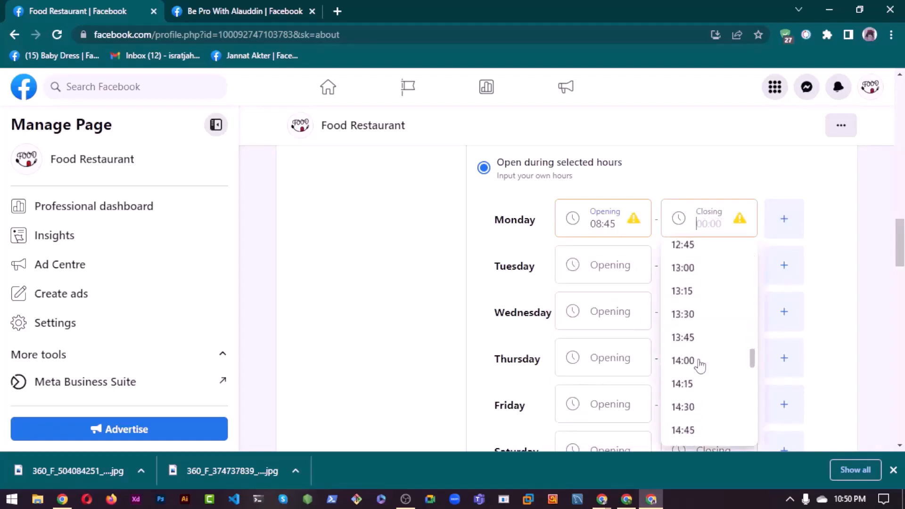
{"action": "scroll", "coordinate": [698, 364], "scroll_direction": "up", "scroll_amount": 9}
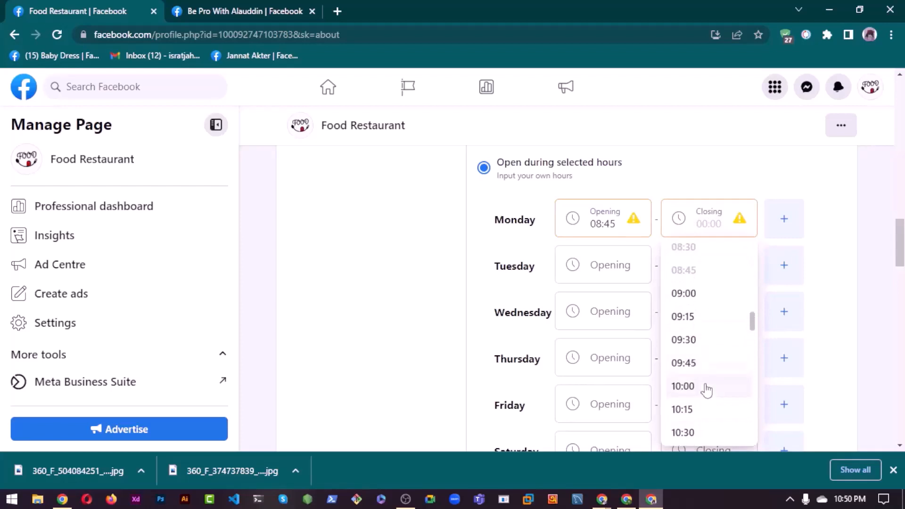
{"action": "scroll", "coordinate": [703, 382], "scroll_direction": "down", "scroll_amount": 8}
{"action": "scroll", "coordinate": [704, 381], "scroll_direction": "down", "scroll_amount": 2}
{"action": "scroll", "coordinate": [704, 379], "scroll_direction": "down", "scroll_amount": 3}
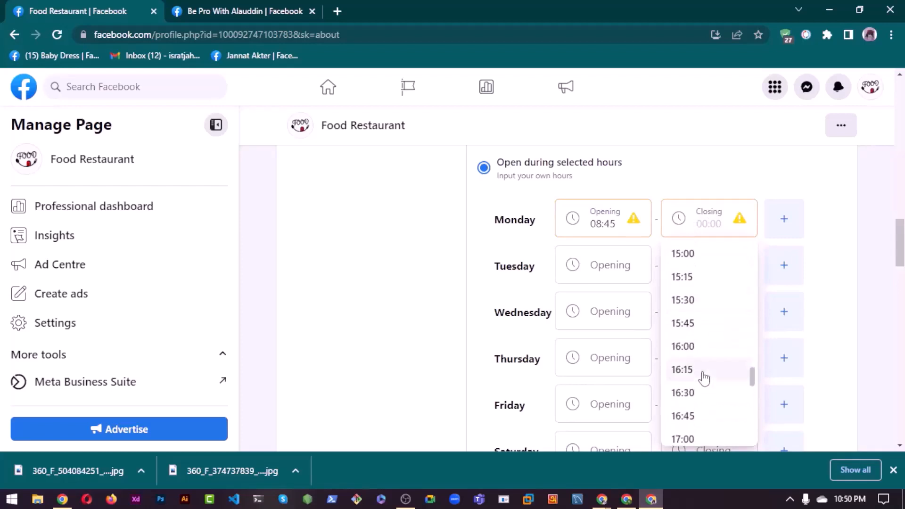
{"action": "left_click", "coordinate": [690, 350]}
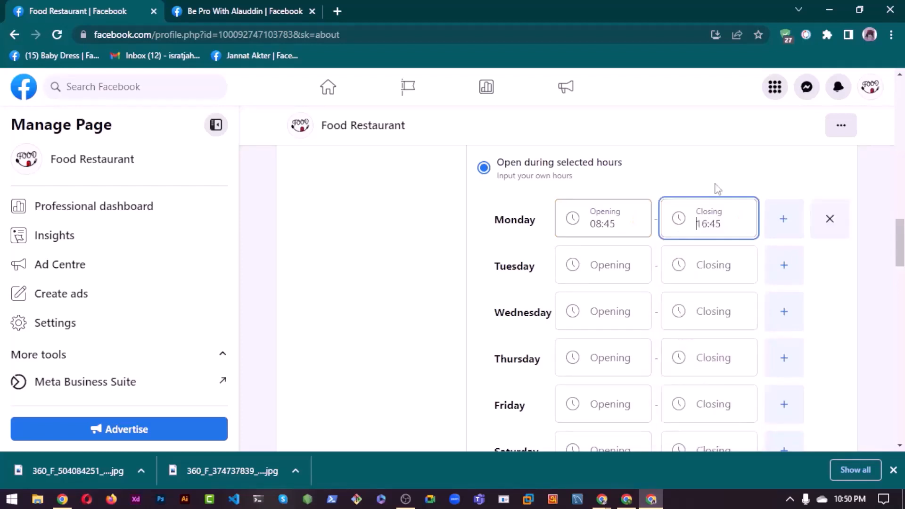
Change Monday's closing time to 06:00
{"action": "left_click", "coordinate": [712, 235]}
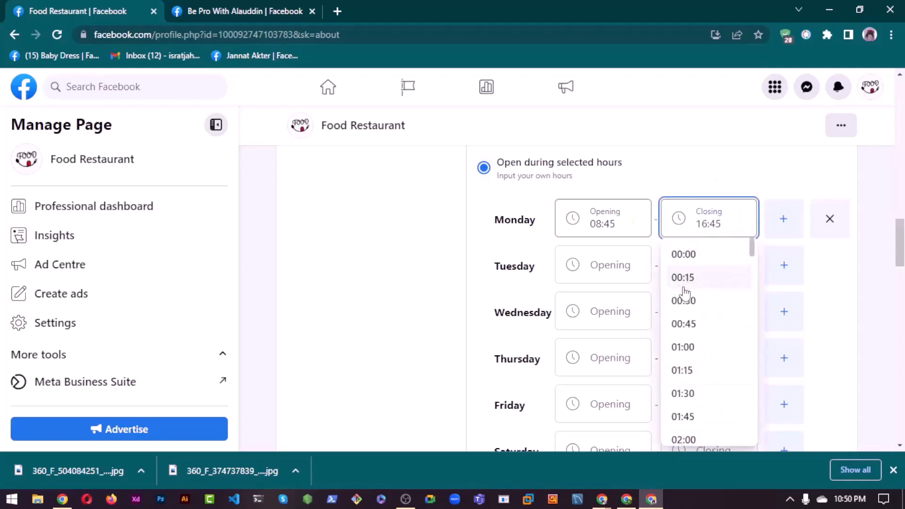
{"action": "scroll", "coordinate": [692, 306], "scroll_direction": "down", "scroll_amount": 10}
{"action": "scroll", "coordinate": [694, 296], "scroll_direction": "up", "scroll_amount": 2}
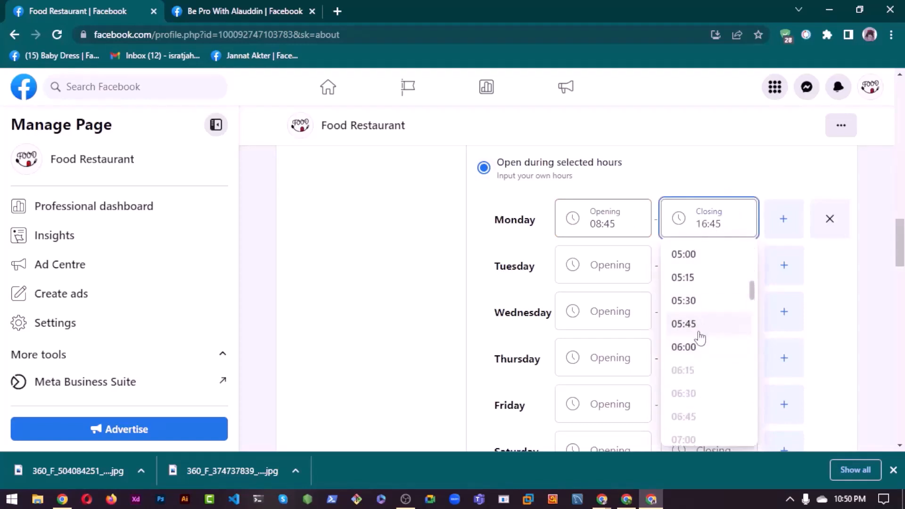
{"action": "left_click", "coordinate": [703, 346]}
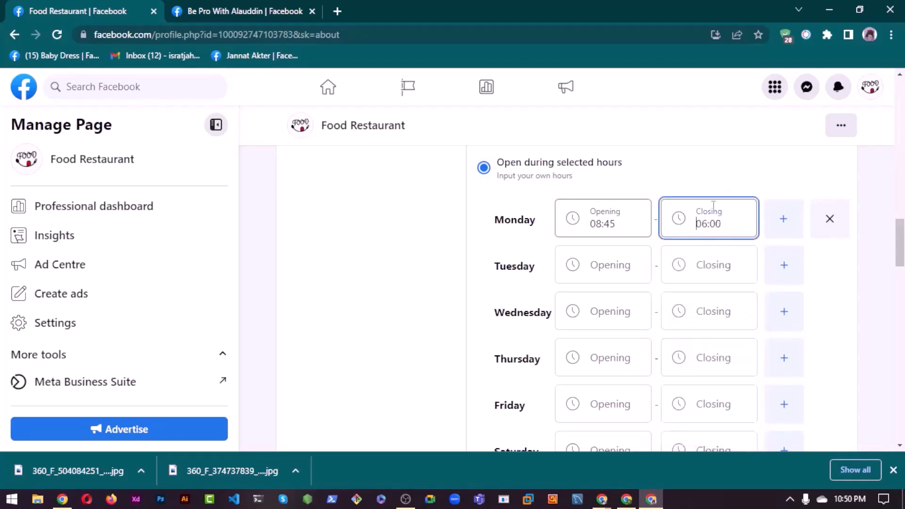
Add a second time slot for Monday and remove it again
{"action": "left_click", "coordinate": [748, 230]}
{"action": "left_click", "coordinate": [733, 182]}
{"action": "left_click", "coordinate": [784, 219]}
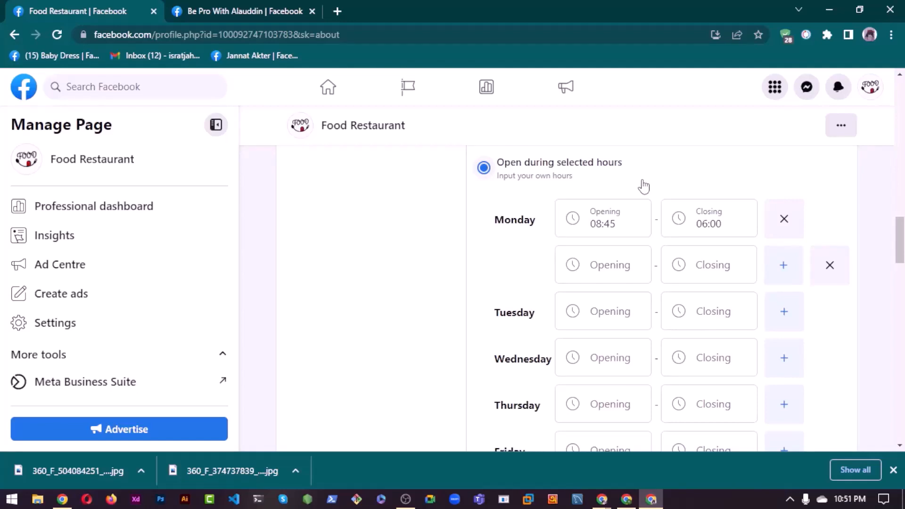
{"action": "left_click", "coordinate": [825, 269]}
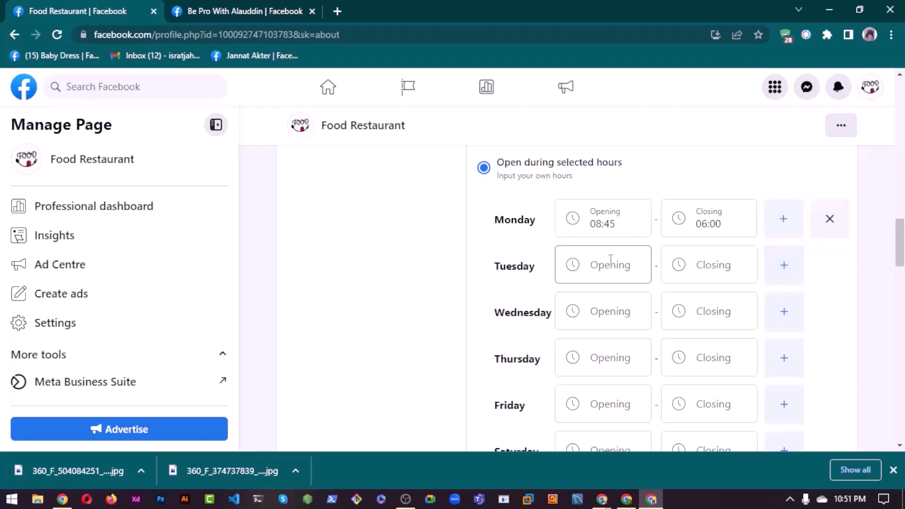
Look through the opening and closing fields for Tuesday to Sunday without setting any times
{"action": "scroll", "coordinate": [611, 259], "scroll_direction": "down", "scroll_amount": 1}
{"action": "left_click", "coordinate": [593, 202]}
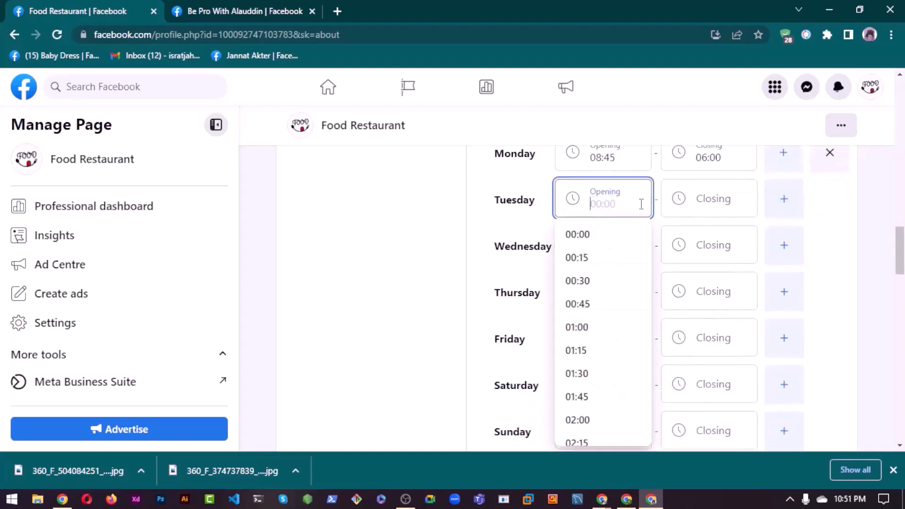
{"action": "key", "text": "Tab"}
{"action": "key", "text": "Tab"}
{"action": "key", "text": "Tab"}
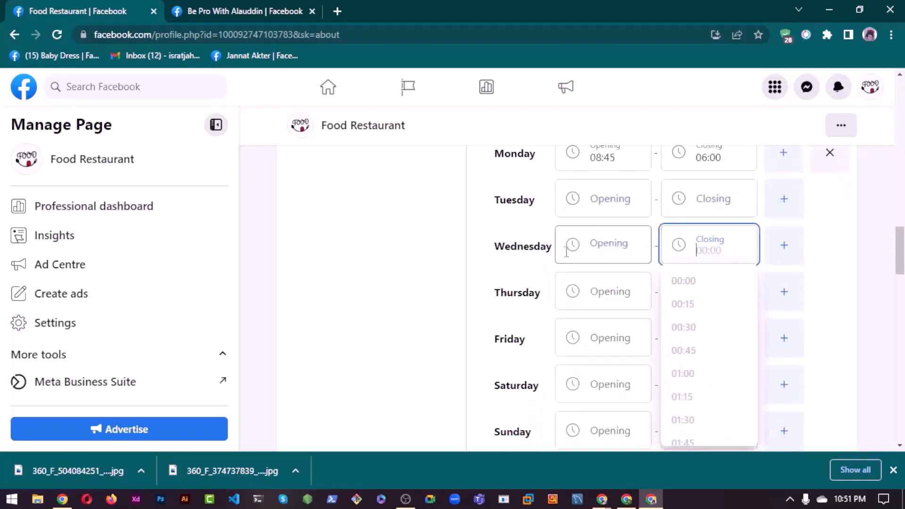
{"action": "scroll", "coordinate": [579, 252], "scroll_direction": "down", "scroll_amount": 1}
{"action": "left_click", "coordinate": [479, 334]}
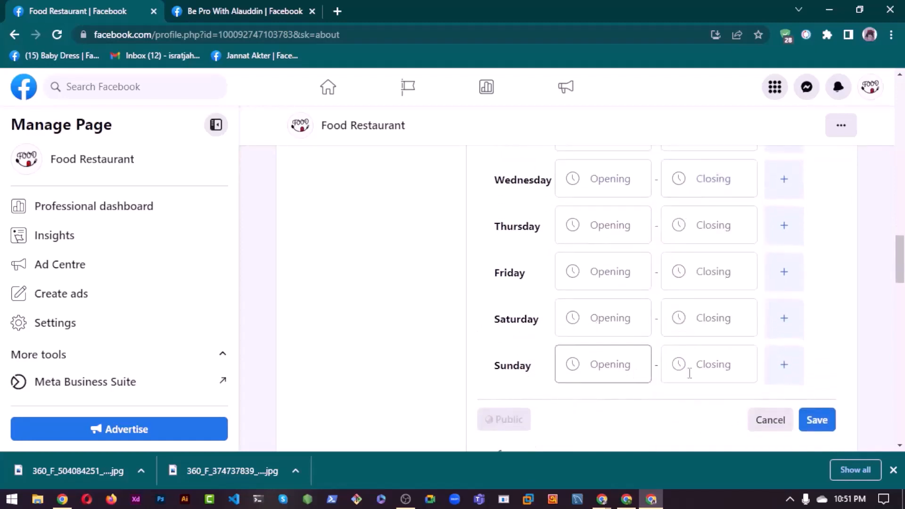
{"action": "scroll", "coordinate": [556, 403], "scroll_direction": "down", "scroll_amount": 1}
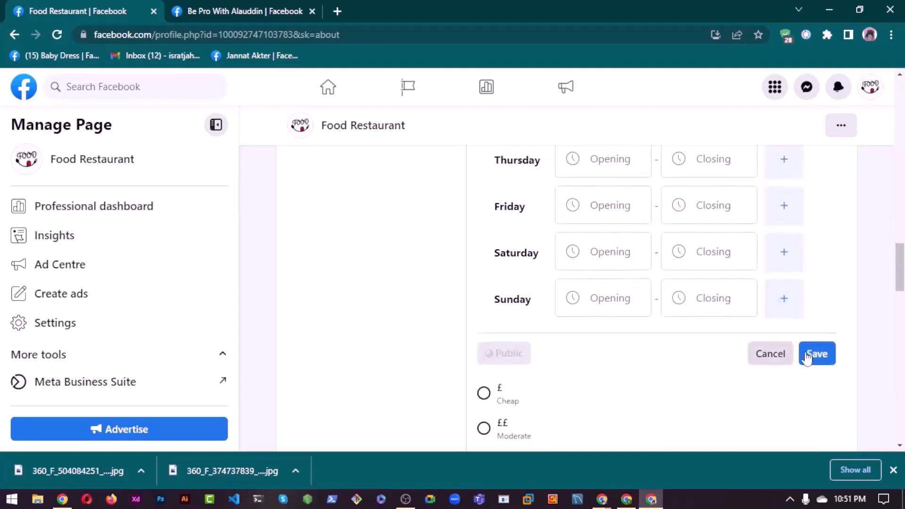
Save the business hours with the page open during selected hours
{"action": "left_click", "coordinate": [807, 357]}
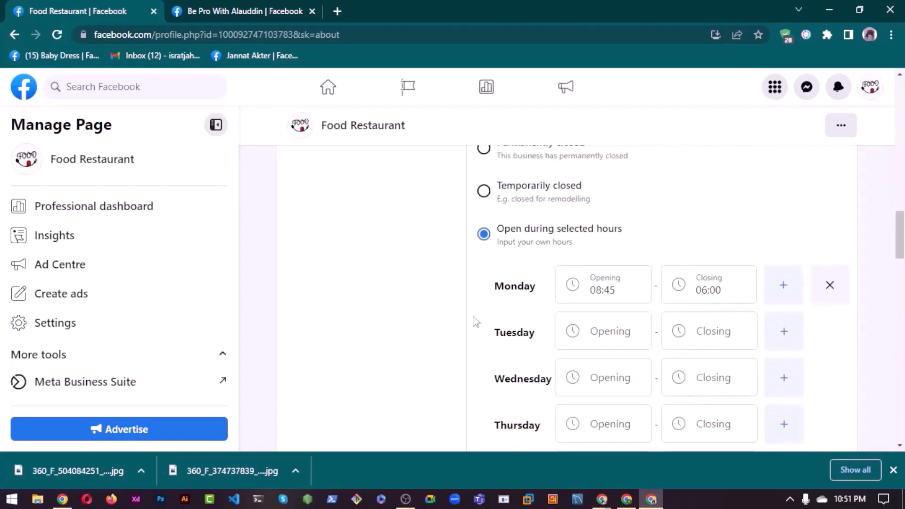
{"action": "scroll", "coordinate": [509, 306], "scroll_direction": "up", "scroll_amount": 3}
{"action": "scroll", "coordinate": [527, 339], "scroll_direction": "down", "scroll_amount": 1}
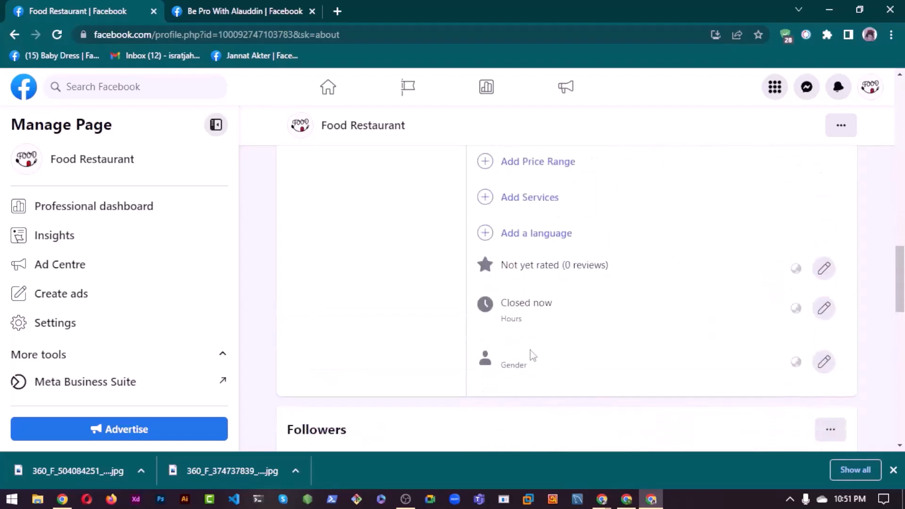
Add the price range ££££ (Splurge) to the page's basic info and save it
{"action": "scroll", "coordinate": [531, 338], "scroll_direction": "up", "scroll_amount": 4}
{"action": "scroll", "coordinate": [627, 278], "scroll_direction": "down", "scroll_amount": 3}
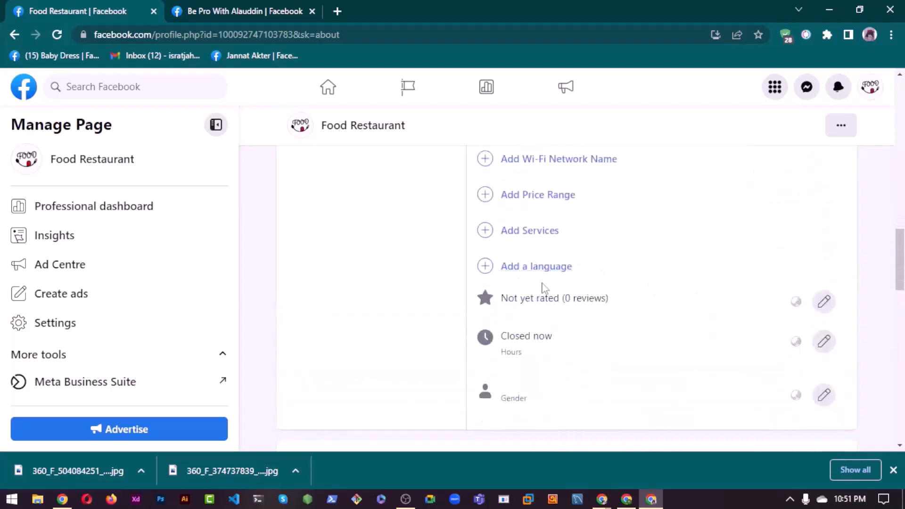
{"action": "scroll", "coordinate": [542, 302], "scroll_direction": "up", "scroll_amount": 3}
{"action": "left_click", "coordinate": [520, 334]}
{"action": "scroll", "coordinate": [528, 325], "scroll_direction": "down", "scroll_amount": 3}
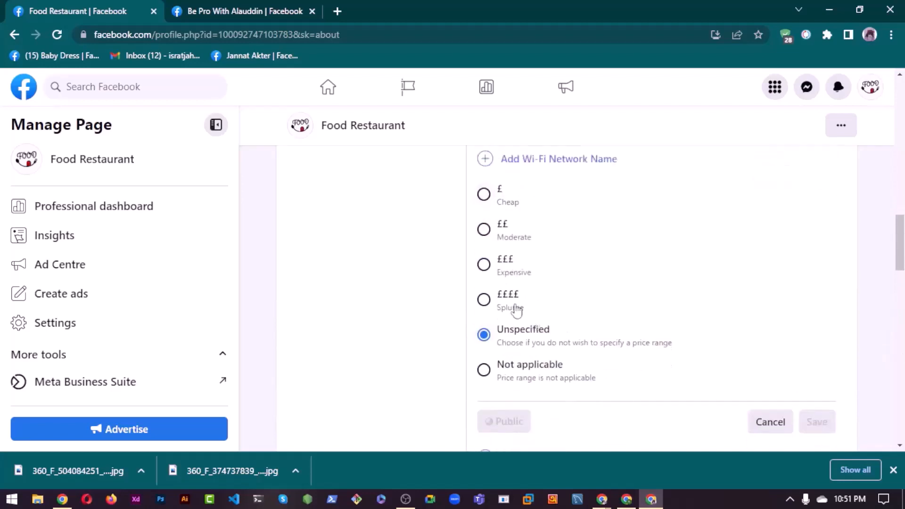
{"action": "left_click", "coordinate": [503, 306]}
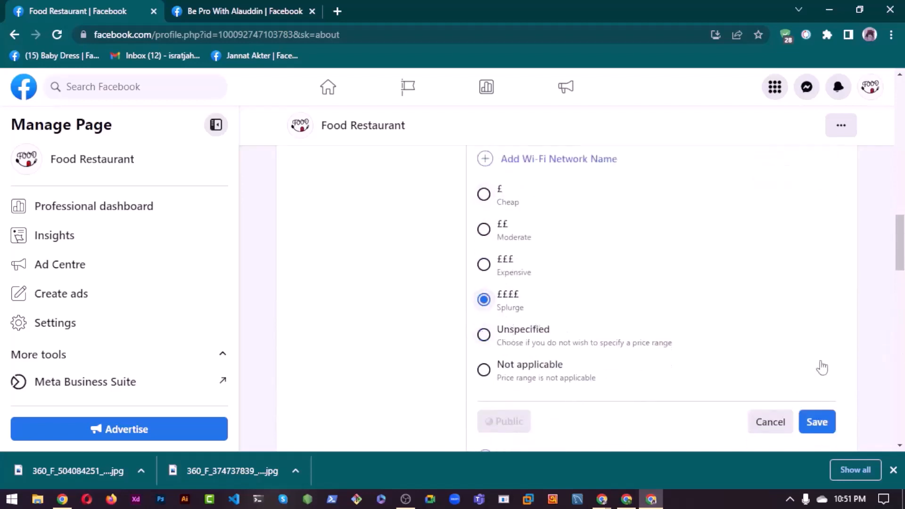
{"action": "left_click", "coordinate": [819, 422]}
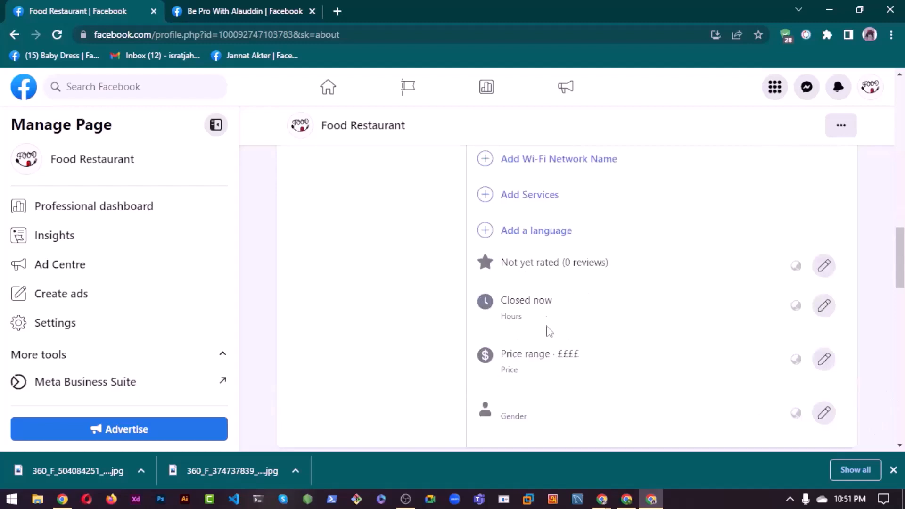
Add English language (United States), Bangla and Hindi as the page's languages and save them
{"action": "left_click", "coordinate": [537, 232]}
{"action": "left_click", "coordinate": [547, 249]}
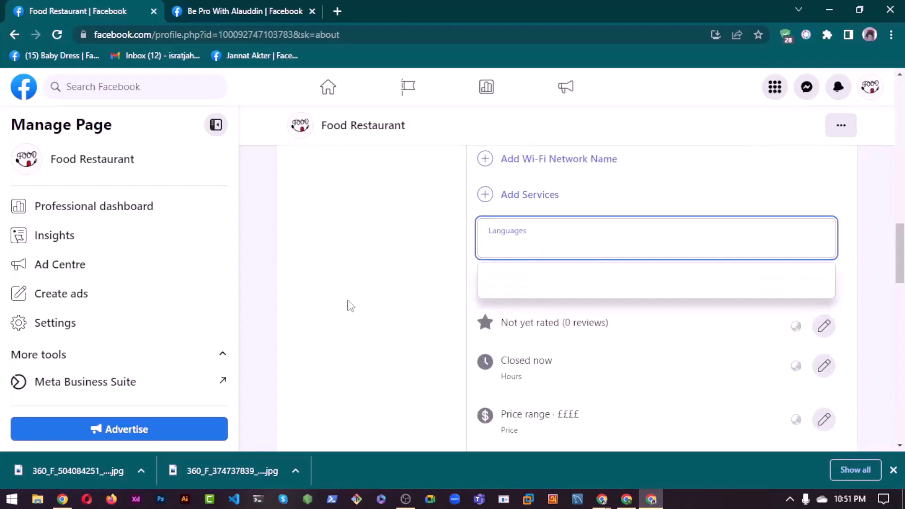
{"action": "type", "text": "english"}
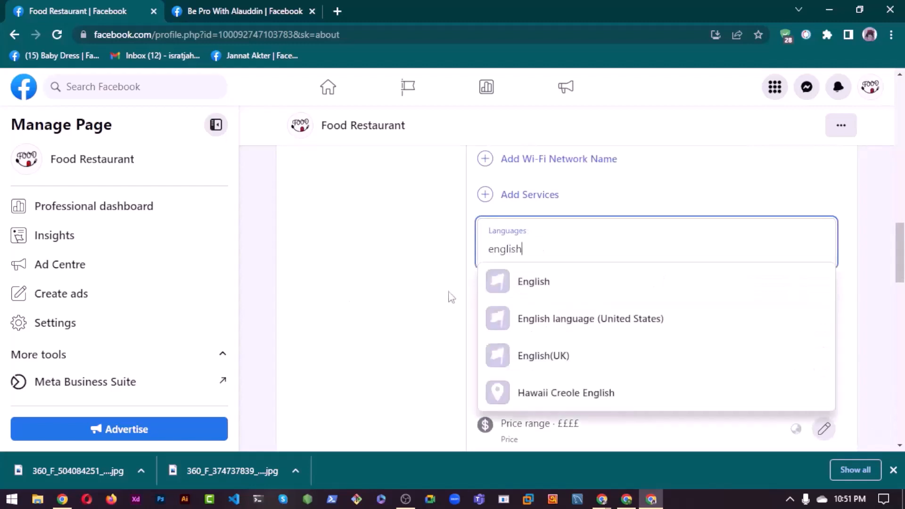
{"action": "left_click", "coordinate": [563, 316]}
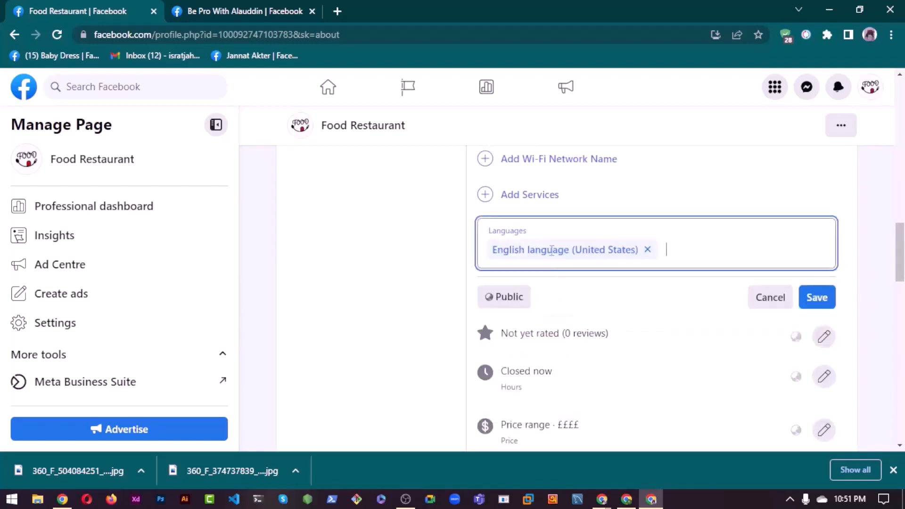
{"action": "type", "text": "Bangla"}
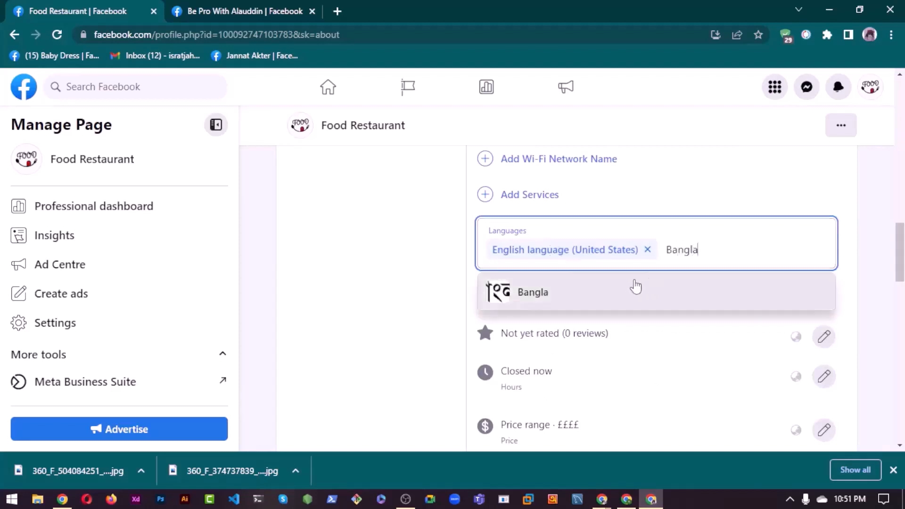
{"action": "left_click", "coordinate": [635, 287]}
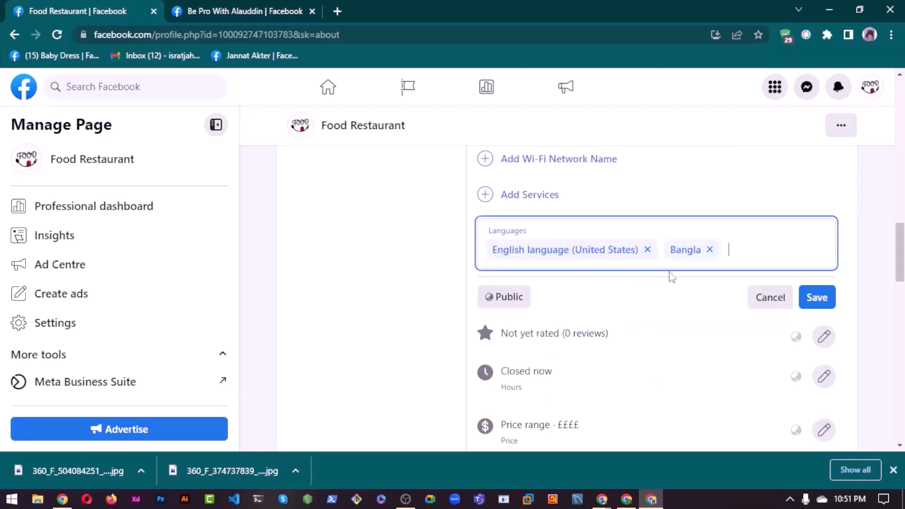
{"action": "type", "text": "h"}
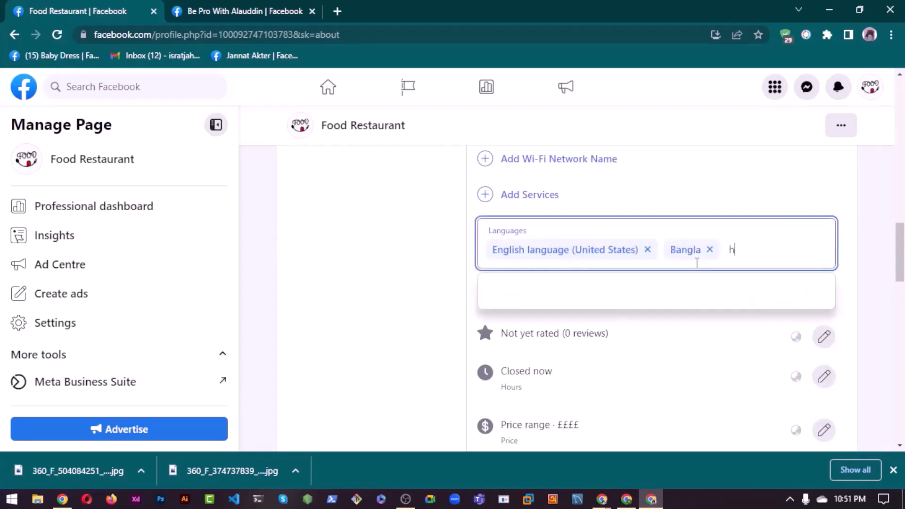
{"action": "type", "text": "in"}
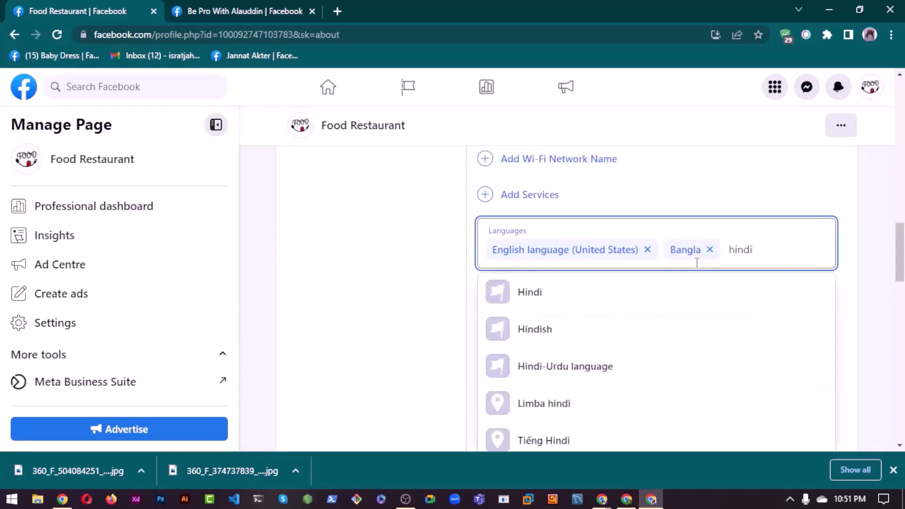
{"action": "type", "text": "di"}
{"action": "left_click", "coordinate": [518, 295]}
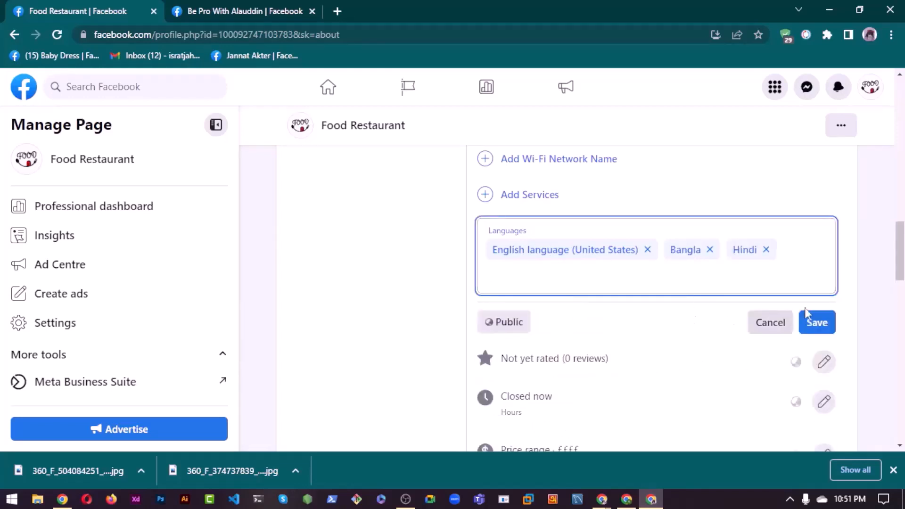
{"action": "left_click", "coordinate": [828, 322]}
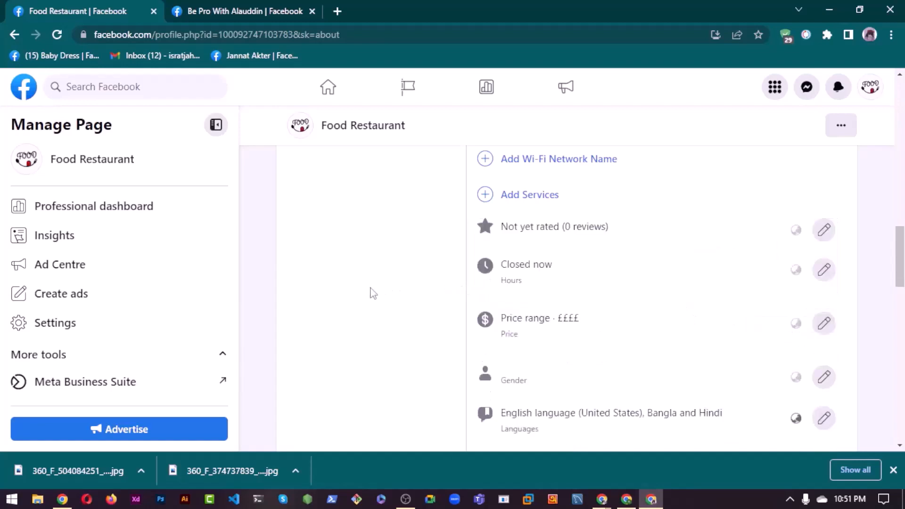
Open the list of services that can be added to the page's basic info
{"action": "left_click", "coordinate": [509, 260]}
{"action": "scroll", "coordinate": [556, 305], "scroll_direction": "down", "scroll_amount": 1}
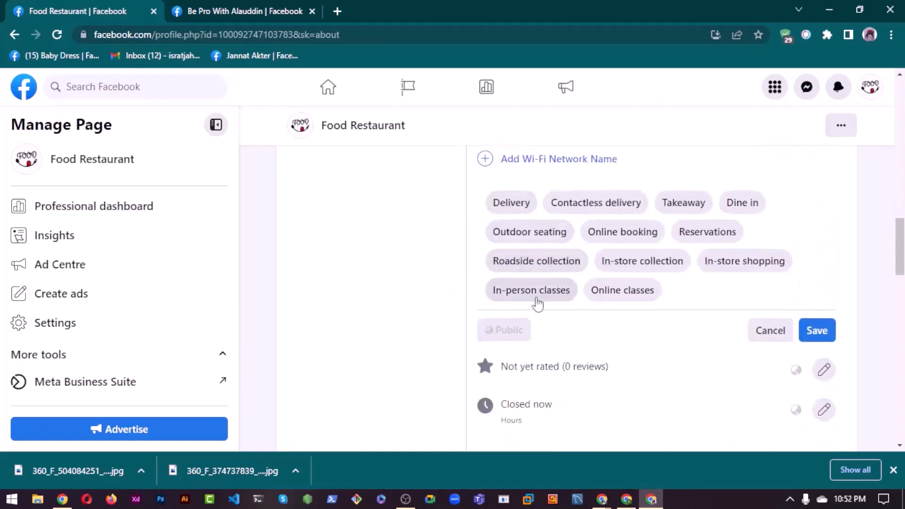
{"action": "scroll", "coordinate": [518, 304], "scroll_direction": "up", "scroll_amount": 1}
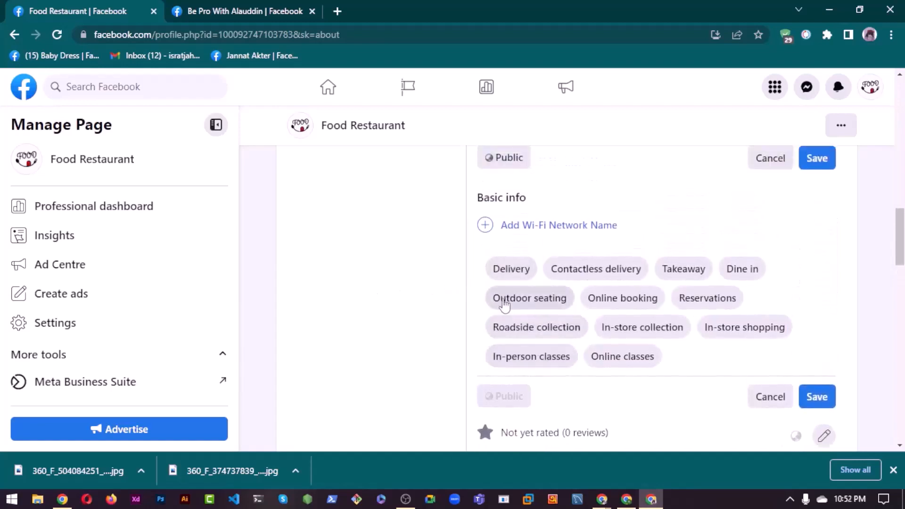
Select the Delivery, Takeaway, Dine in and Online classes services and clear all four again
{"action": "left_click", "coordinate": [499, 268]}
{"action": "left_click", "coordinate": [683, 274]}
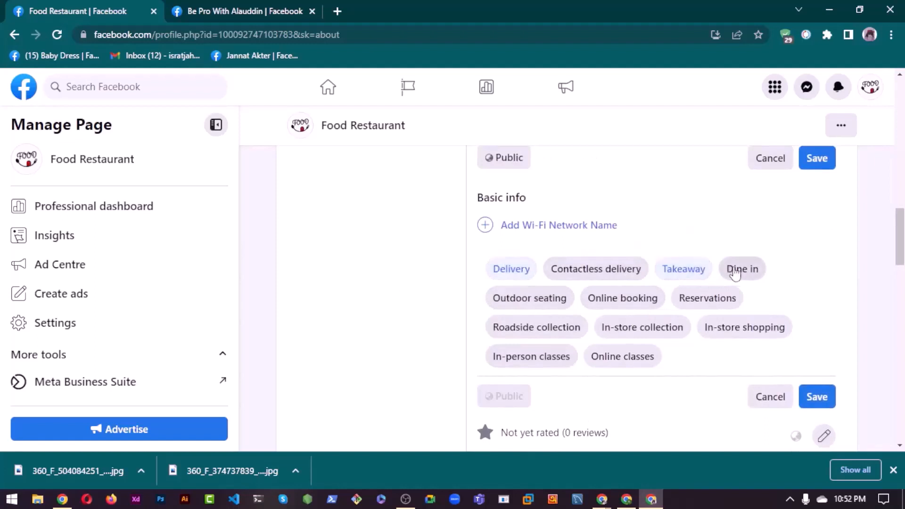
{"action": "left_click", "coordinate": [734, 273]}
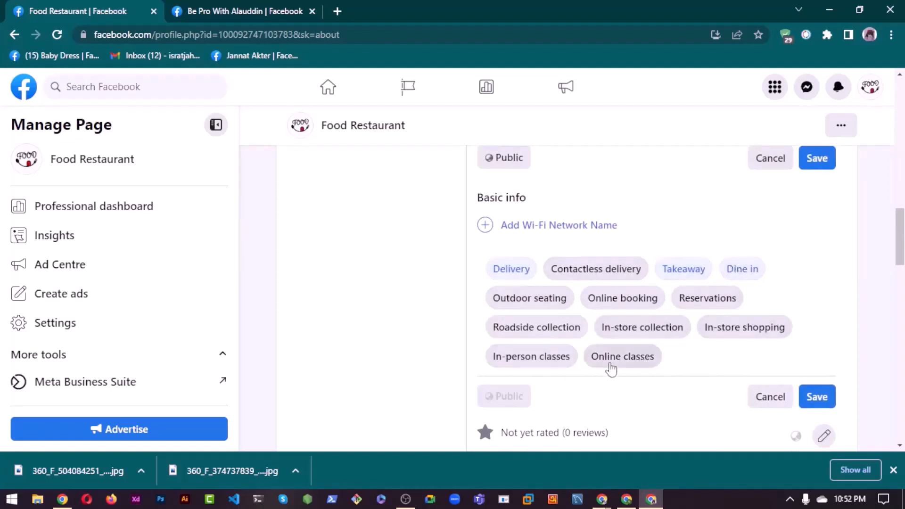
{"action": "left_click", "coordinate": [611, 365]}
{"action": "left_click", "coordinate": [732, 271]}
{"action": "left_click", "coordinate": [679, 271]}
{"action": "left_click", "coordinate": [519, 269]}
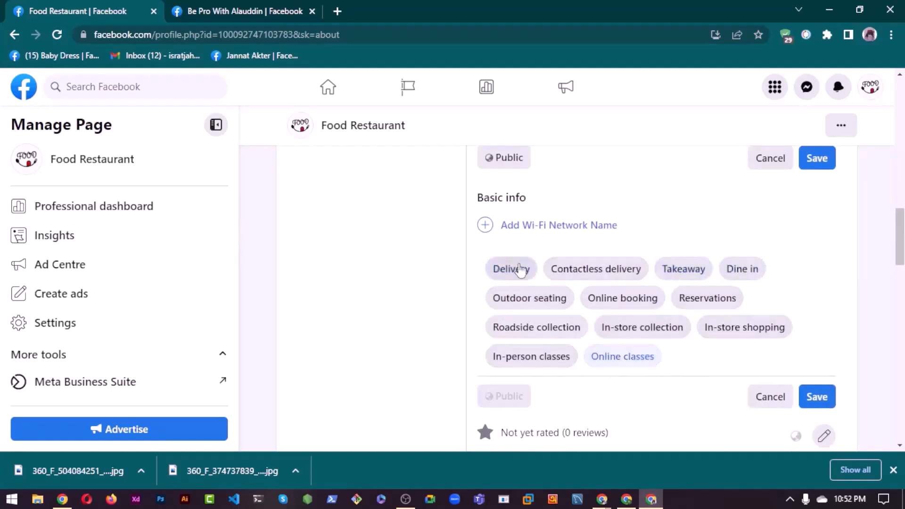
{"action": "scroll", "coordinate": [535, 267], "scroll_direction": "up", "scroll_amount": 2}
{"action": "scroll", "coordinate": [535, 269], "scroll_direction": "down", "scroll_amount": 4}
{"action": "scroll", "coordinate": [600, 271], "scroll_direction": "up", "scroll_amount": 2}
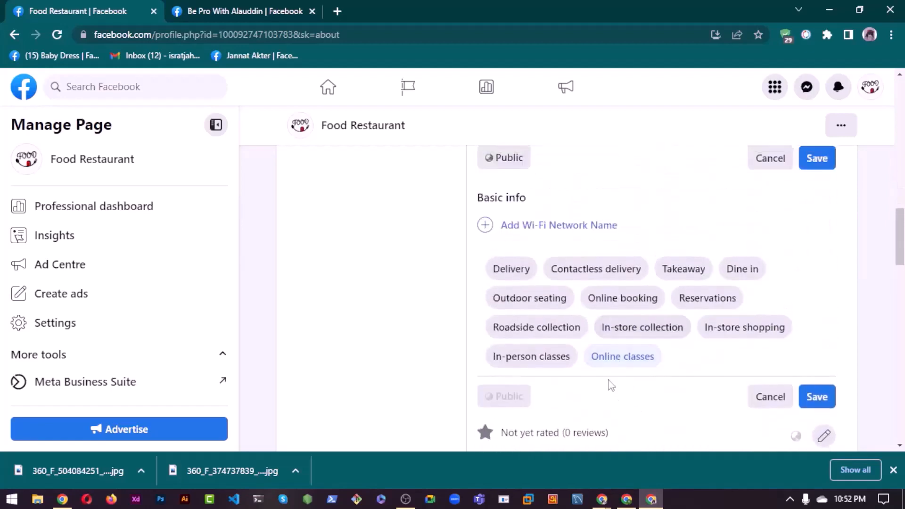
{"action": "left_click", "coordinate": [611, 362]}
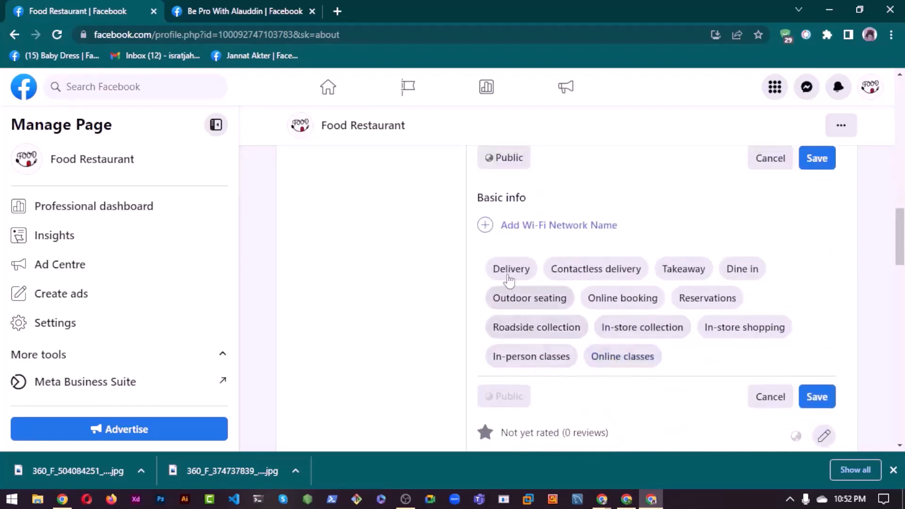
Add Reservations, In-store collection, Delivery, Takeaway and Online booking as the page's services and save them
{"action": "scroll", "coordinate": [505, 262], "scroll_direction": "up", "scroll_amount": 5}
{"action": "scroll", "coordinate": [505, 261], "scroll_direction": "up", "scroll_amount": 7}
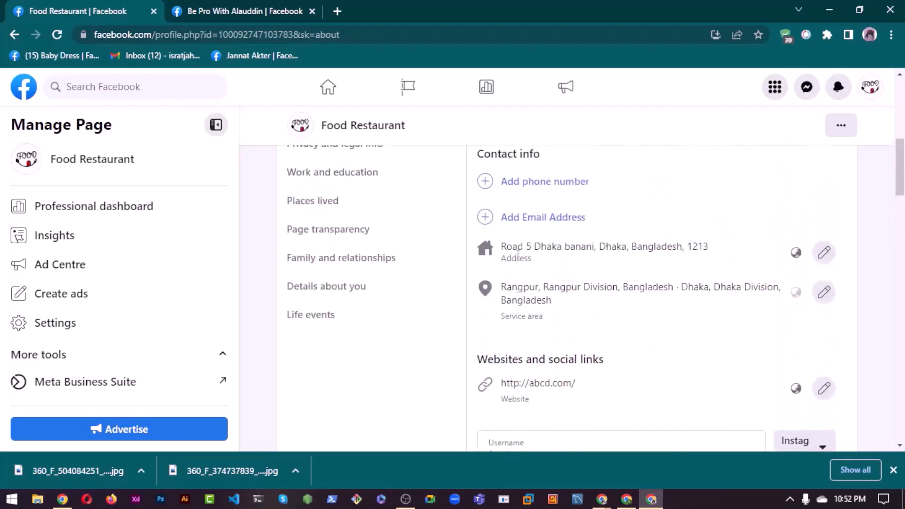
{"action": "scroll", "coordinate": [517, 263], "scroll_direction": "down", "scroll_amount": 3}
{"action": "scroll", "coordinate": [516, 262], "scroll_direction": "down", "scroll_amount": 8}
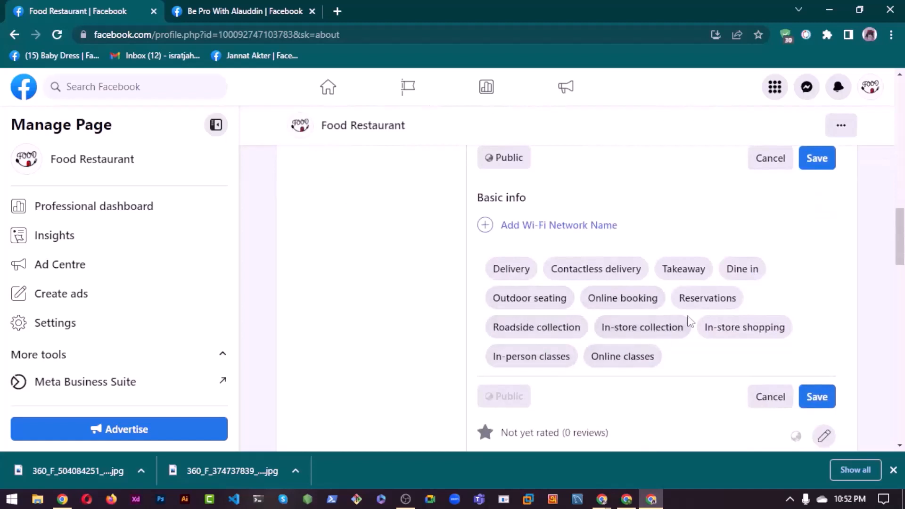
{"action": "left_click", "coordinate": [703, 304]}
{"action": "left_click", "coordinate": [656, 327]}
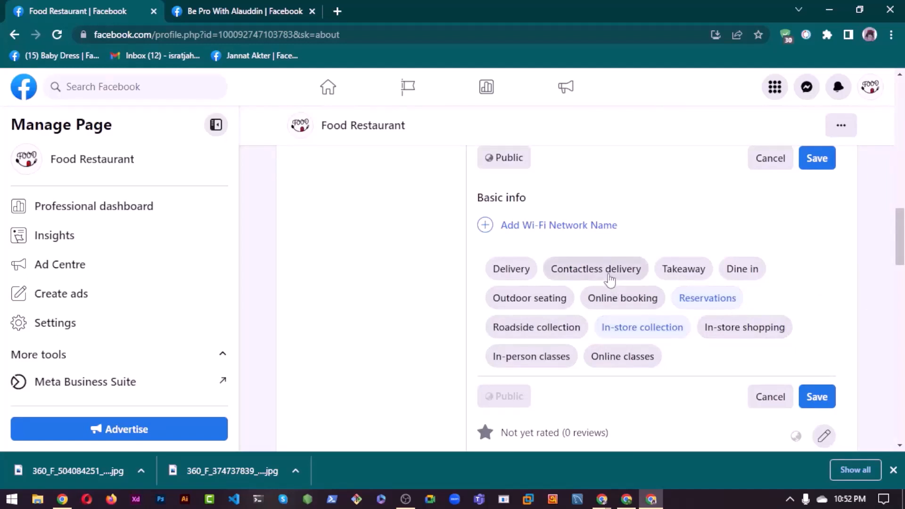
{"action": "left_click", "coordinate": [499, 270]}
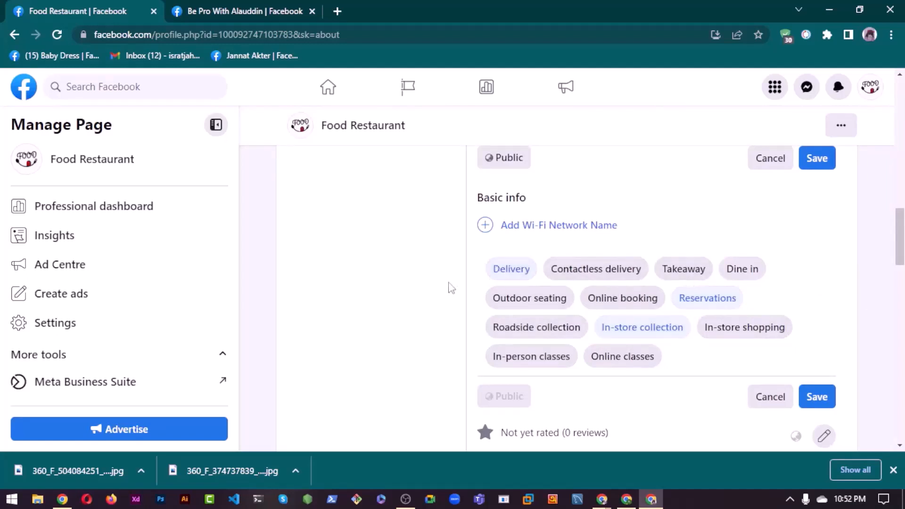
{"action": "left_click", "coordinate": [695, 276]}
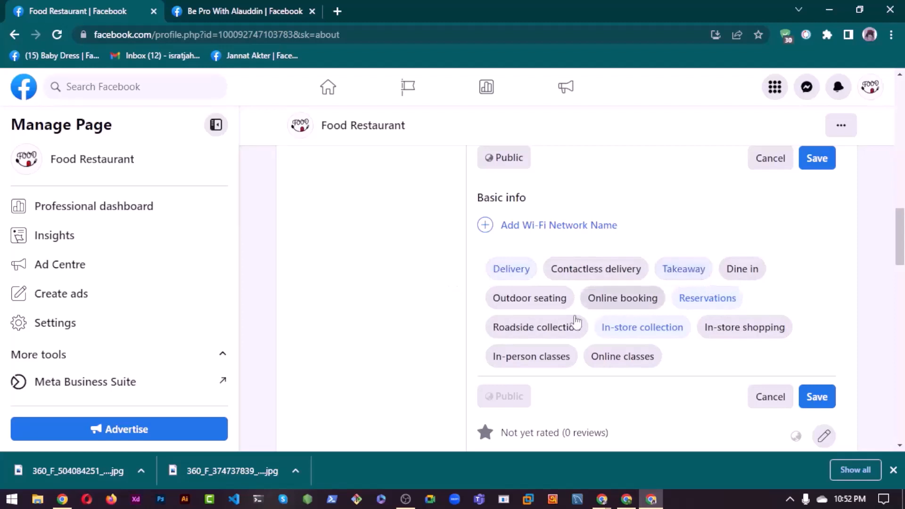
{"action": "left_click", "coordinate": [639, 302]}
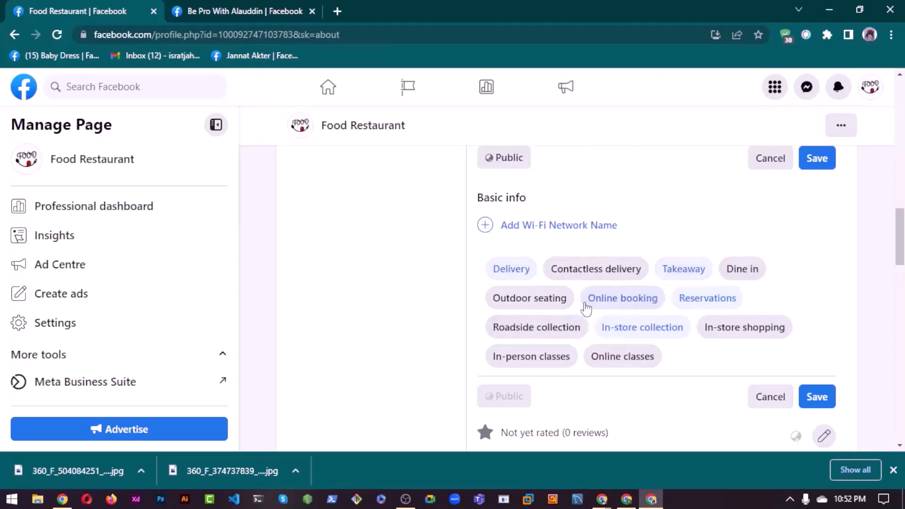
{"action": "left_click", "coordinate": [817, 395]}
{"action": "scroll", "coordinate": [521, 337], "scroll_direction": "down", "scroll_amount": 4}
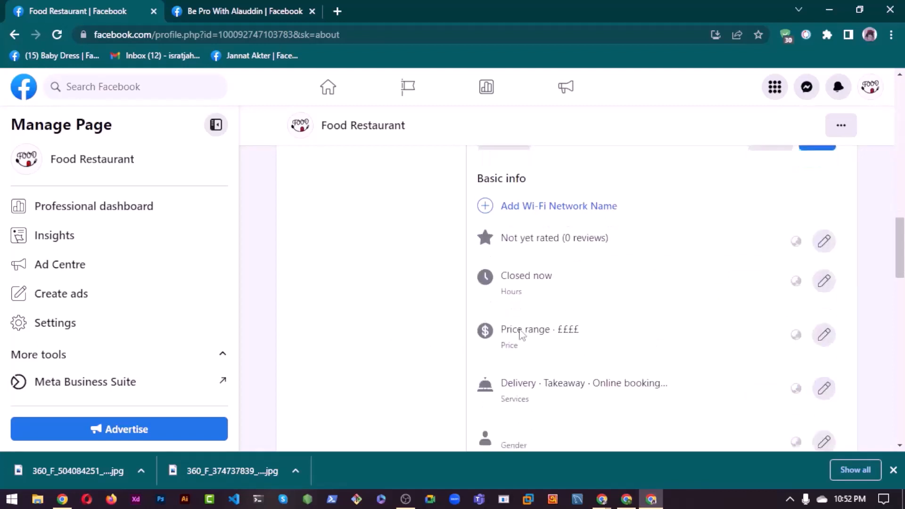
Open the Wi-Fi details in the basic info and set the Wi-Fi status to Free Wi-Fi
{"action": "scroll", "coordinate": [570, 314], "scroll_direction": "up", "scroll_amount": 6}
{"action": "left_click", "coordinate": [567, 304]}
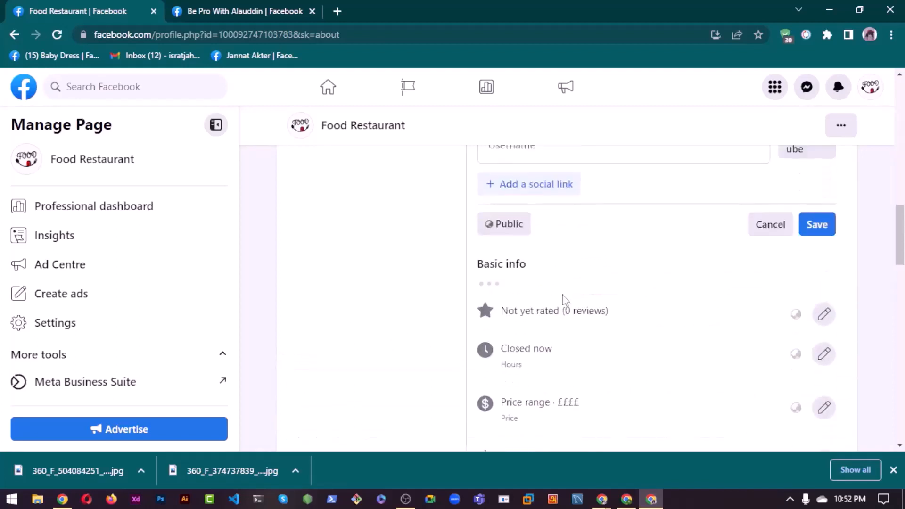
{"action": "scroll", "coordinate": [532, 176], "scroll_direction": "down", "scroll_amount": 3}
{"action": "left_click", "coordinate": [531, 176]}
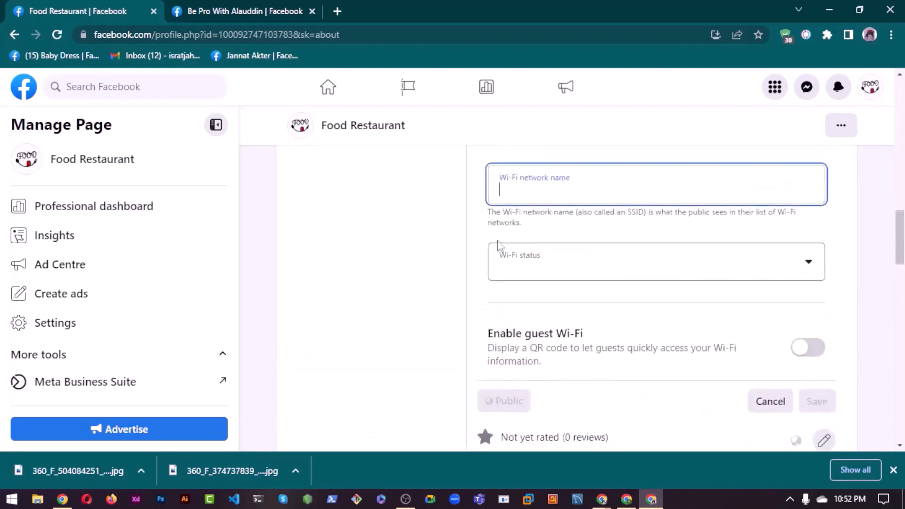
{"action": "scroll", "coordinate": [500, 247], "scroll_direction": "up", "scroll_amount": 1}
{"action": "left_click", "coordinate": [542, 328]}
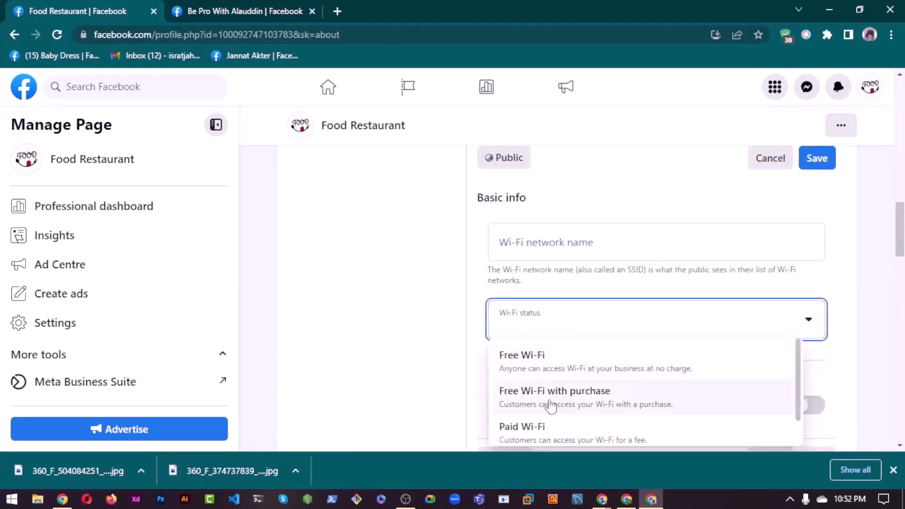
{"action": "scroll", "coordinate": [526, 415], "scroll_direction": "down", "scroll_amount": 1}
{"action": "scroll", "coordinate": [538, 389], "scroll_direction": "up", "scroll_amount": 1}
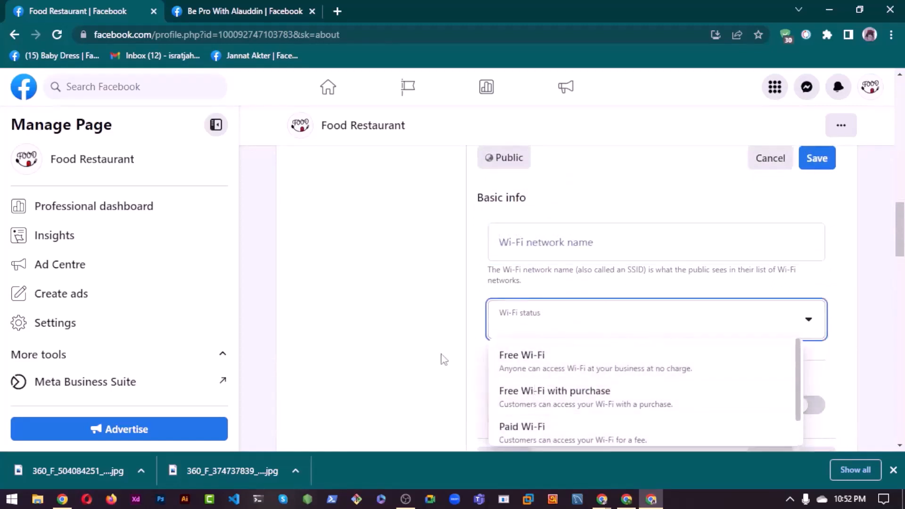
{"action": "left_click", "coordinate": [538, 370]}
Check the Wi-Fi status options and save the Wi-Fi details with Free Wi-Fi selected and the network name left blank
{"action": "left_click", "coordinate": [577, 236]}
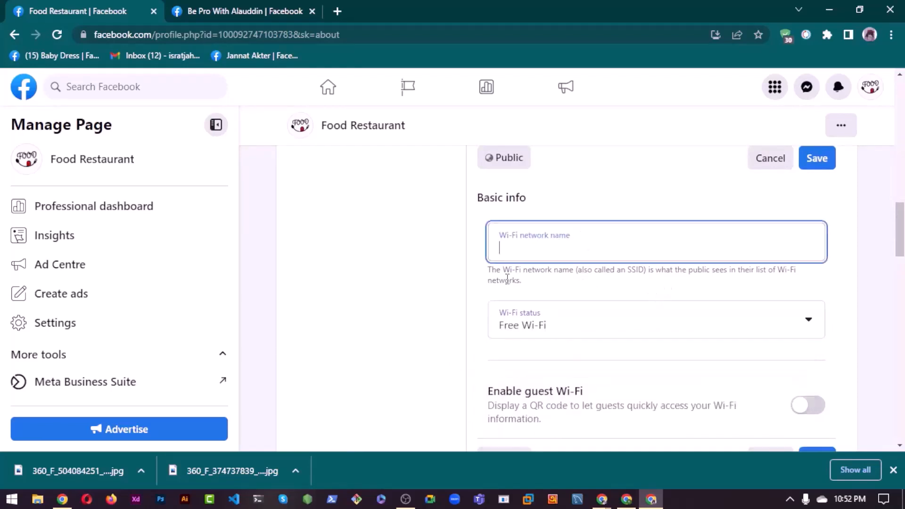
{"action": "scroll", "coordinate": [581, 274], "scroll_direction": "down", "scroll_amount": 1}
{"action": "scroll", "coordinate": [581, 275], "scroll_direction": "up", "scroll_amount": 1}
{"action": "scroll", "coordinate": [778, 365], "scroll_direction": "down", "scroll_amount": 3}
{"action": "scroll", "coordinate": [580, 262], "scroll_direction": "up", "scroll_amount": 1}
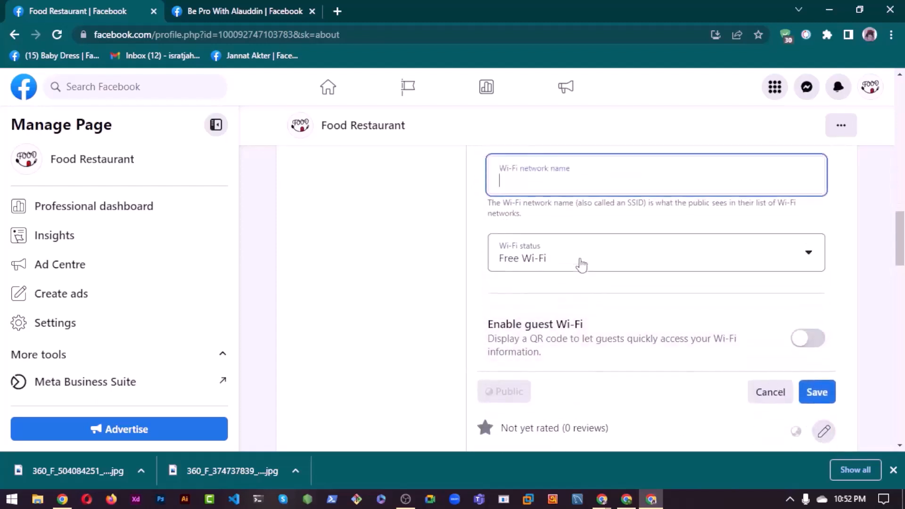
{"action": "left_click", "coordinate": [547, 256]}
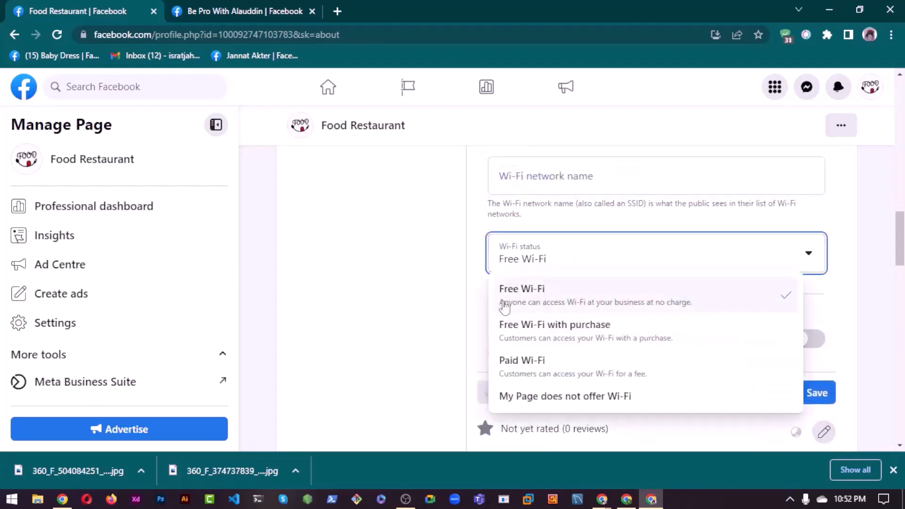
{"action": "left_click", "coordinate": [463, 271]}
{"action": "scroll", "coordinate": [532, 306], "scroll_direction": "down", "scroll_amount": 1}
{"action": "scroll", "coordinate": [531, 307], "scroll_direction": "down", "scroll_amount": 2}
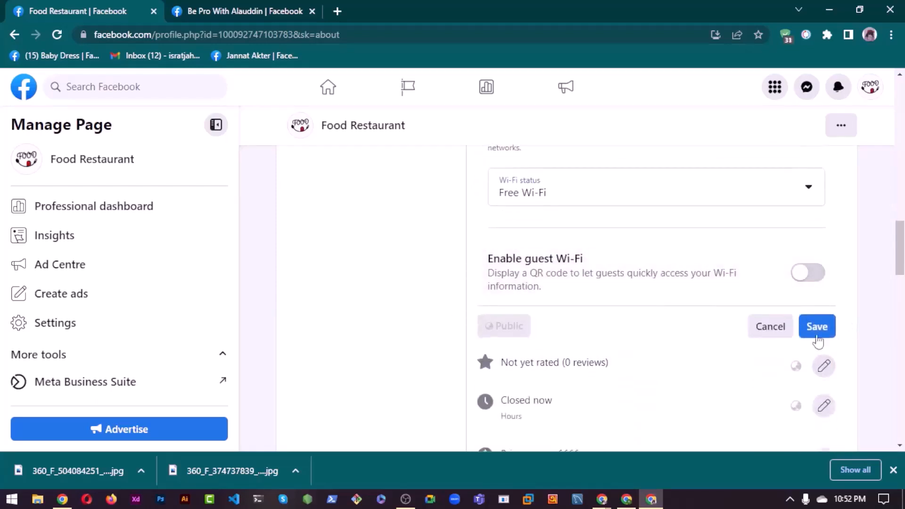
{"action": "left_click", "coordinate": [815, 328]}
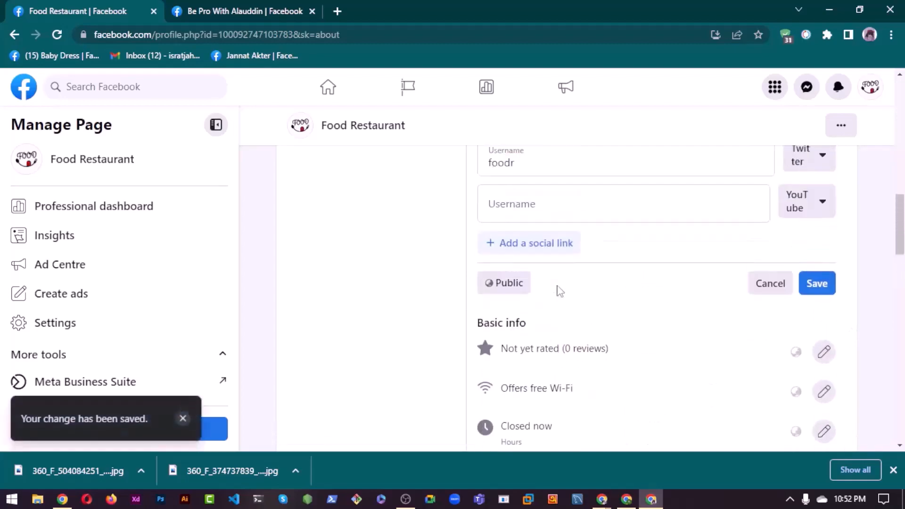
Look through the Followers, Photos, Music, Questions, Sports, Films, Books and Likes sections below the page's About information
{"action": "scroll", "coordinate": [558, 289], "scroll_direction": "down", "scroll_amount": 10}
{"action": "scroll", "coordinate": [499, 288], "scroll_direction": "down", "scroll_amount": 2}
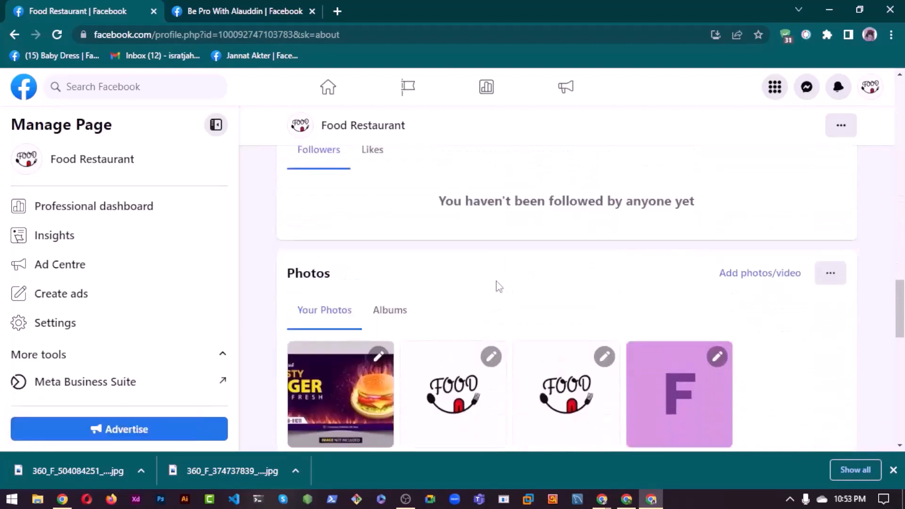
{"action": "scroll", "coordinate": [349, 318], "scroll_direction": "up", "scroll_amount": 3}
{"action": "scroll", "coordinate": [377, 288], "scroll_direction": "down", "scroll_amount": 8}
{"action": "scroll", "coordinate": [400, 302], "scroll_direction": "down", "scroll_amount": 3}
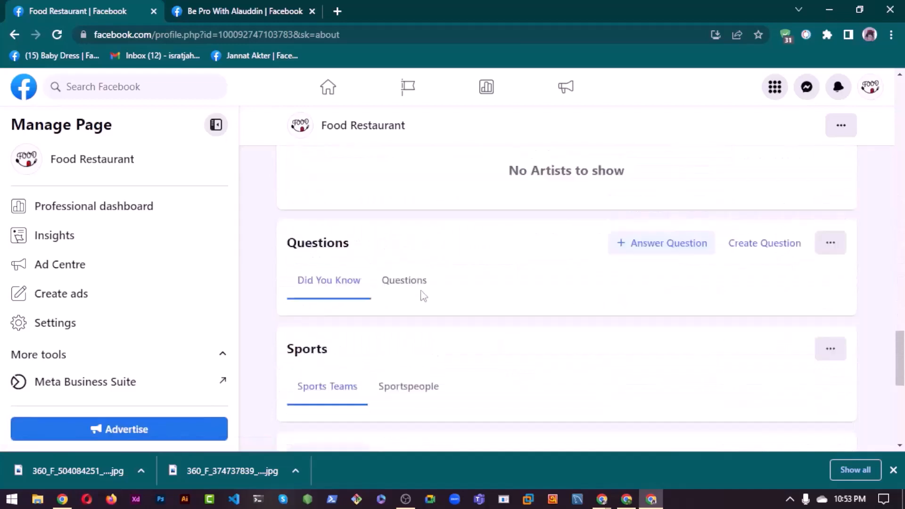
{"action": "scroll", "coordinate": [283, 321], "scroll_direction": "up", "scroll_amount": 8}
{"action": "scroll", "coordinate": [363, 316], "scroll_direction": "down", "scroll_amount": 5}
{"action": "scroll", "coordinate": [362, 317], "scroll_direction": "down", "scroll_amount": 5}
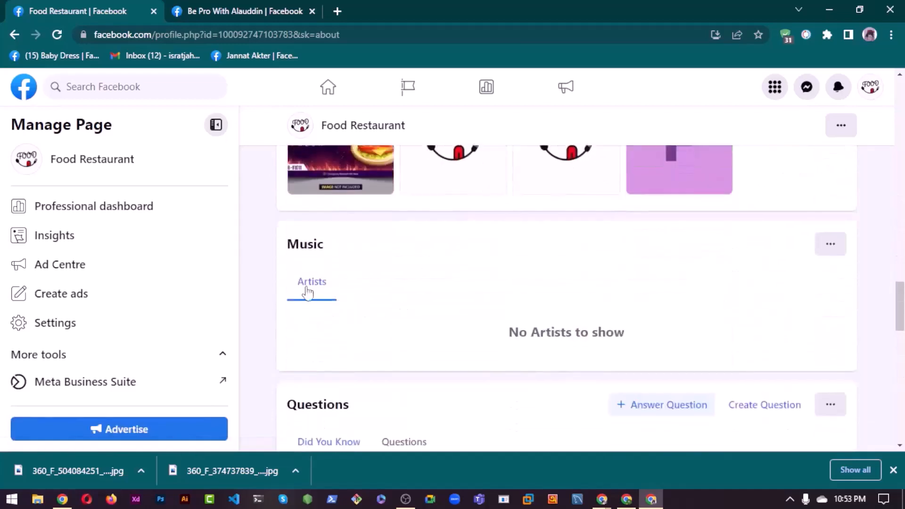
{"action": "scroll", "coordinate": [366, 272], "scroll_direction": "up", "scroll_amount": 3}
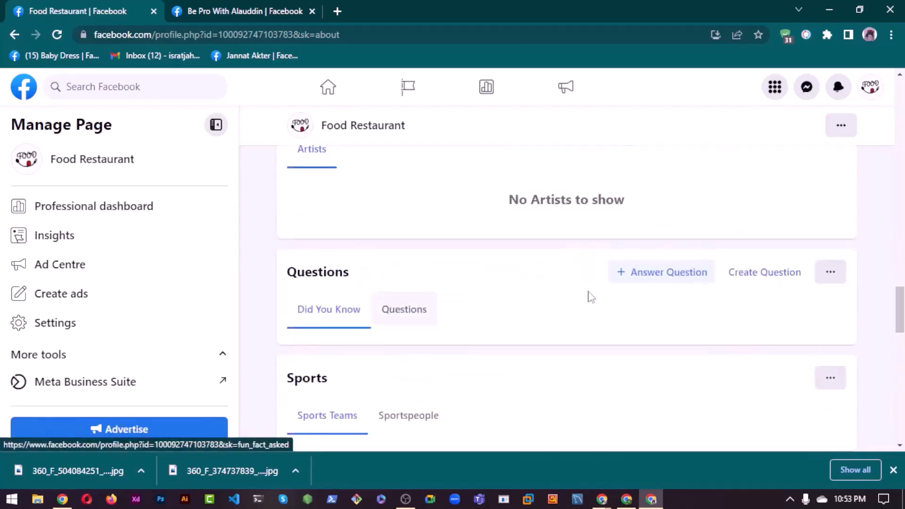
{"action": "left_click", "coordinate": [745, 283]}
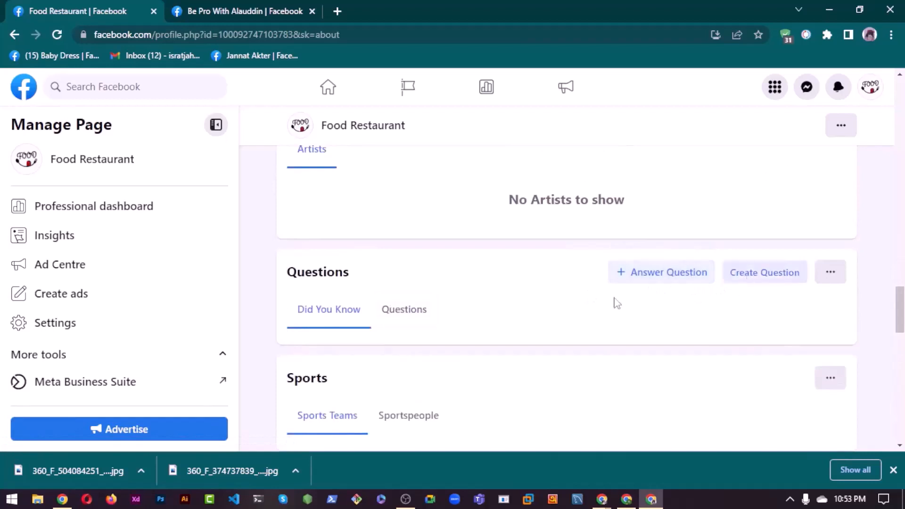
{"action": "left_click", "coordinate": [515, 330]}
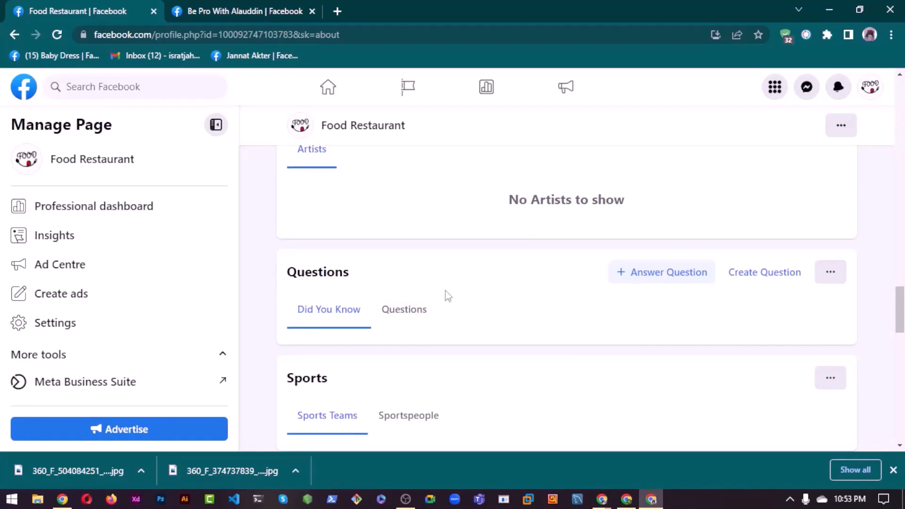
{"action": "scroll", "coordinate": [448, 297], "scroll_direction": "down", "scroll_amount": 1}
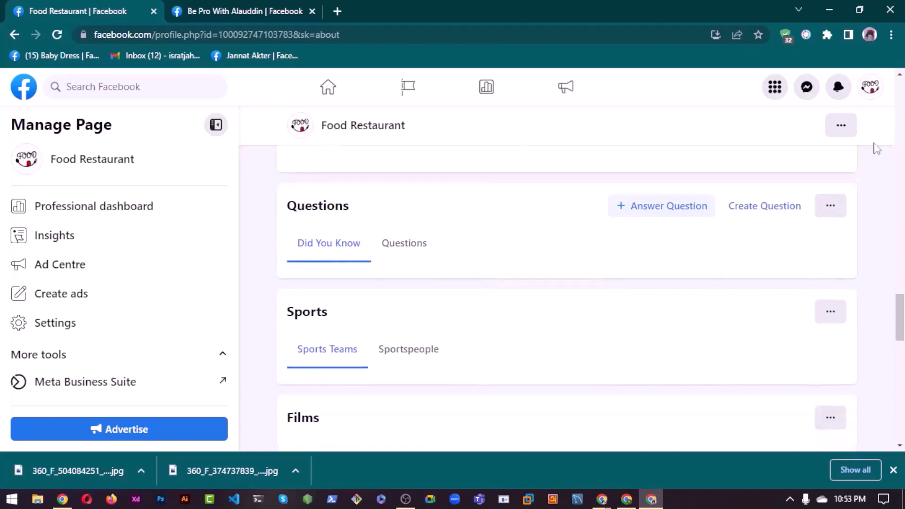
{"action": "scroll", "coordinate": [571, 260], "scroll_direction": "down", "scroll_amount": 2}
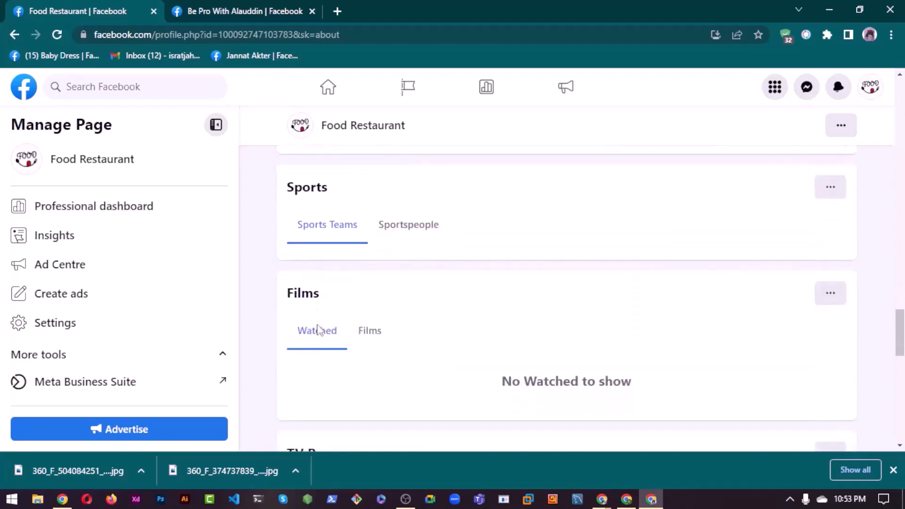
{"action": "scroll", "coordinate": [809, 265], "scroll_direction": "up", "scroll_amount": 1}
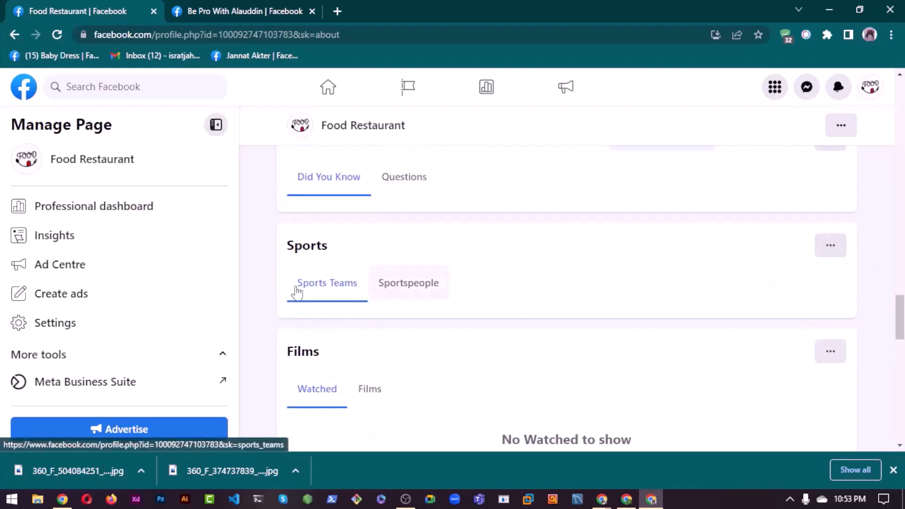
{"action": "scroll", "coordinate": [321, 290], "scroll_direction": "down", "scroll_amount": 3}
{"action": "scroll", "coordinate": [317, 301], "scroll_direction": "down", "scroll_amount": 4}
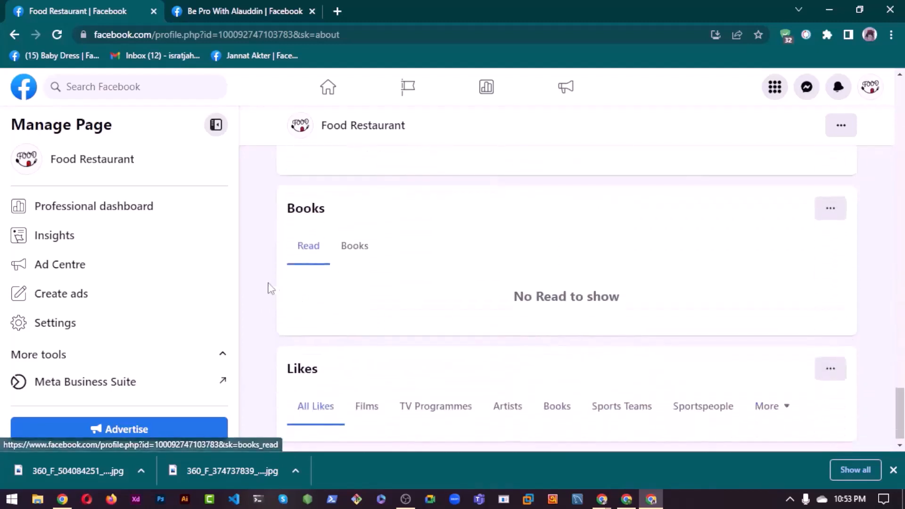
{"action": "scroll", "coordinate": [295, 310], "scroll_direction": "up", "scroll_amount": 2}
{"action": "scroll", "coordinate": [297, 304], "scroll_direction": "up", "scroll_amount": 10}
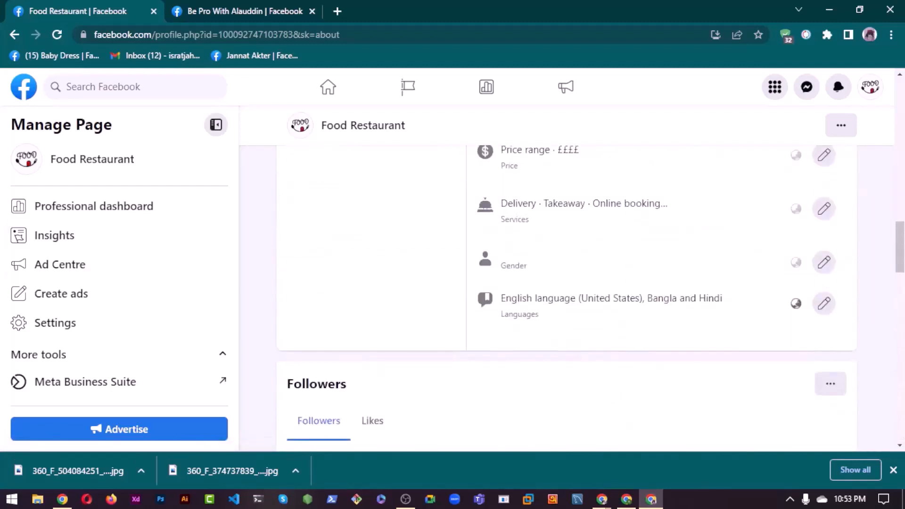
Open the Details about you section of the About information, discarding the unsaved profile changes
{"action": "key", "text": "alt+Tab"}
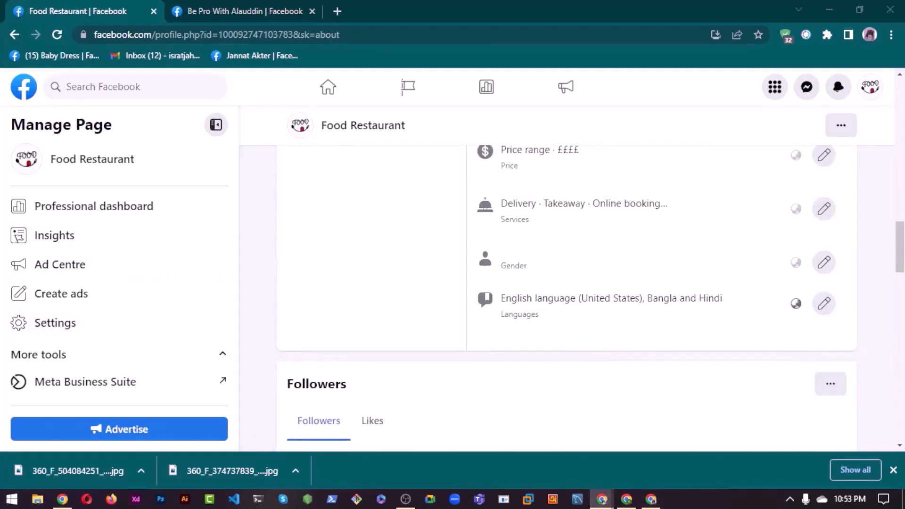
{"action": "scroll", "coordinate": [577, 213], "scroll_direction": "up", "scroll_amount": 20}
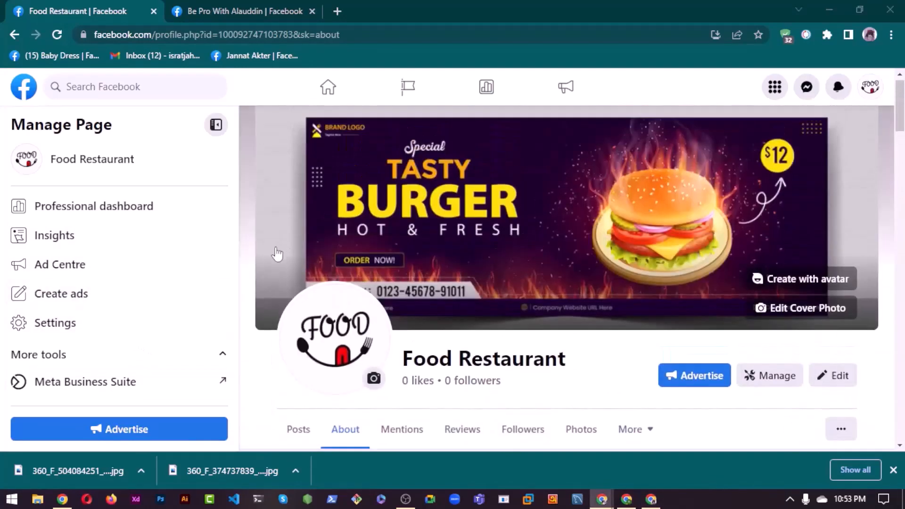
{"action": "scroll", "coordinate": [278, 254], "scroll_direction": "up", "scroll_amount": 1}
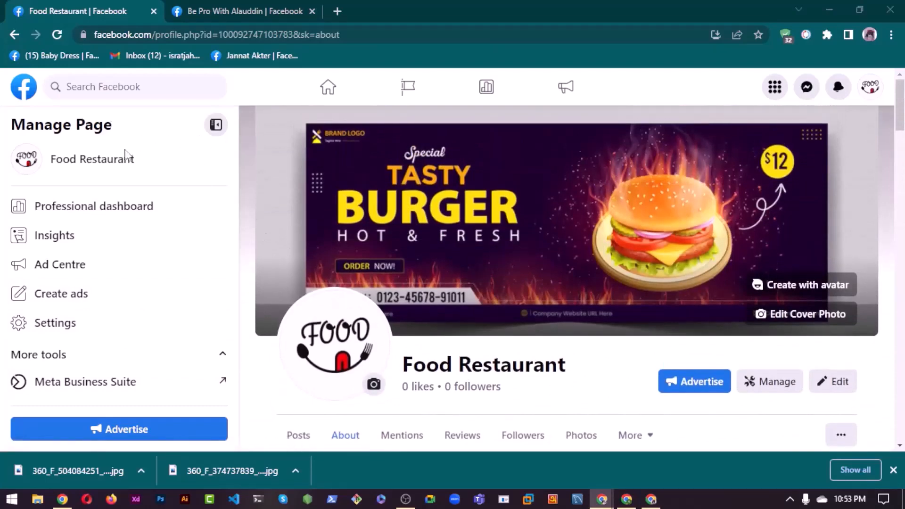
{"action": "scroll", "coordinate": [147, 228], "scroll_direction": "down", "scroll_amount": 5}
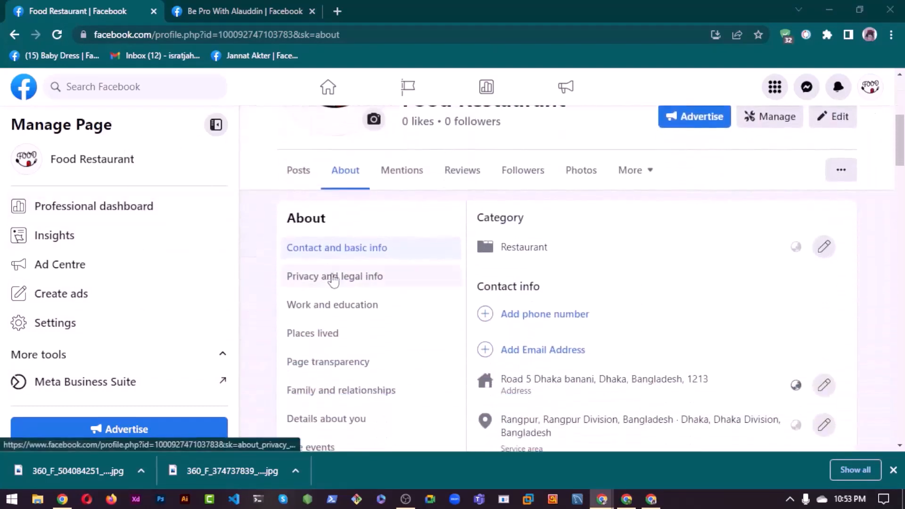
{"action": "scroll", "coordinate": [333, 309], "scroll_direction": "down", "scroll_amount": 1}
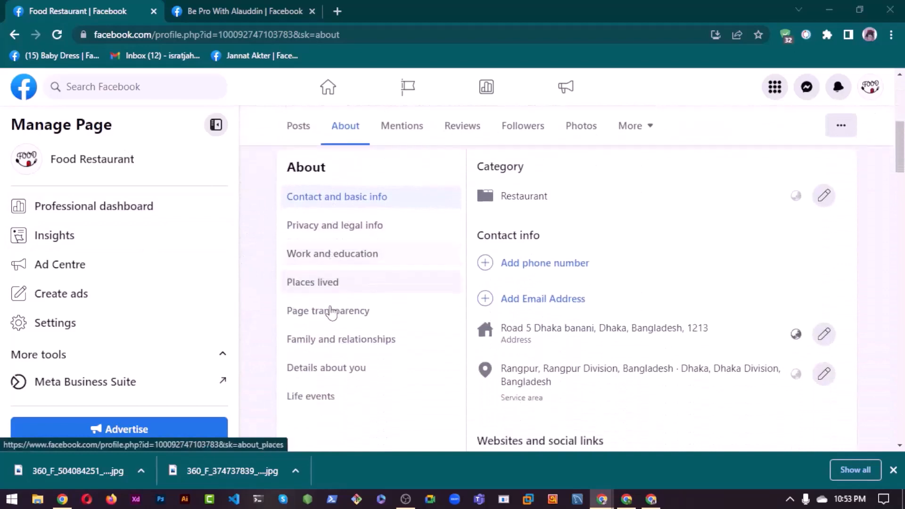
{"action": "left_click", "coordinate": [341, 358]}
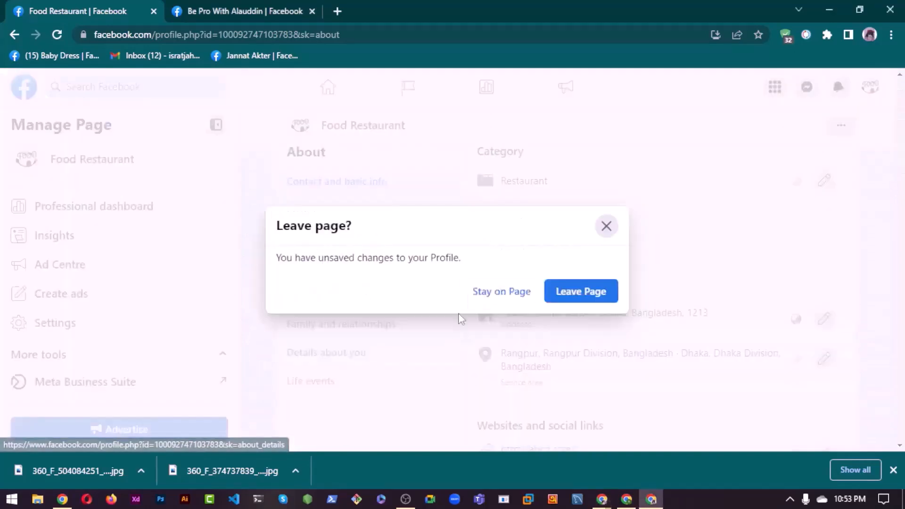
{"action": "left_click", "coordinate": [583, 294]}
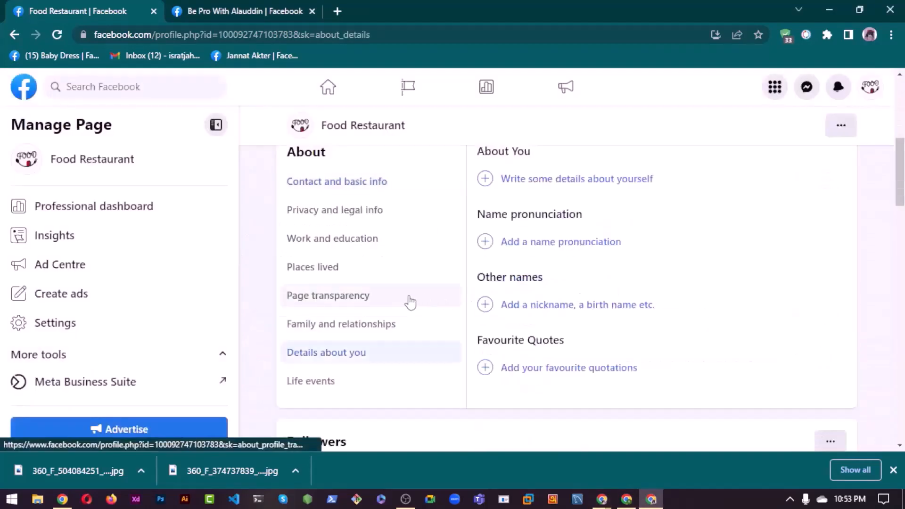
{"action": "left_click", "coordinate": [556, 192]}
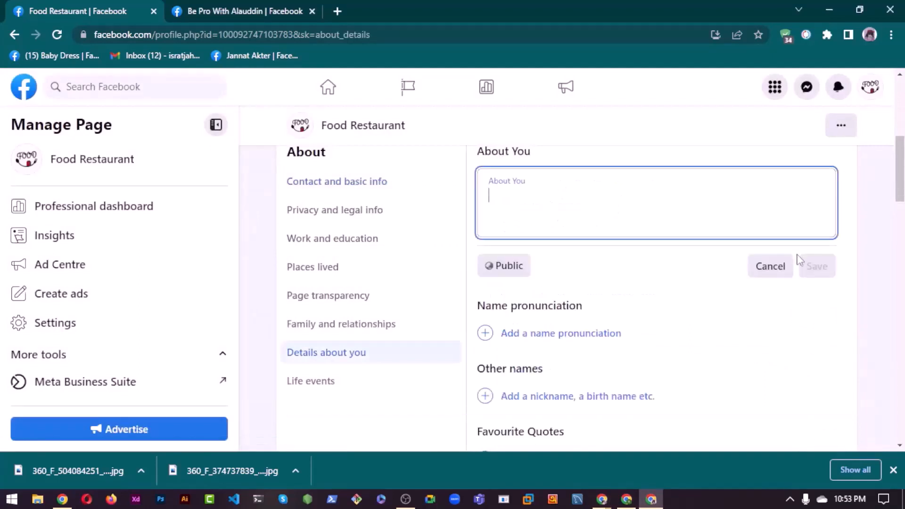
{"action": "left_click", "coordinate": [770, 267]}
{"action": "scroll", "coordinate": [565, 302], "scroll_direction": "down", "scroll_amount": 3}
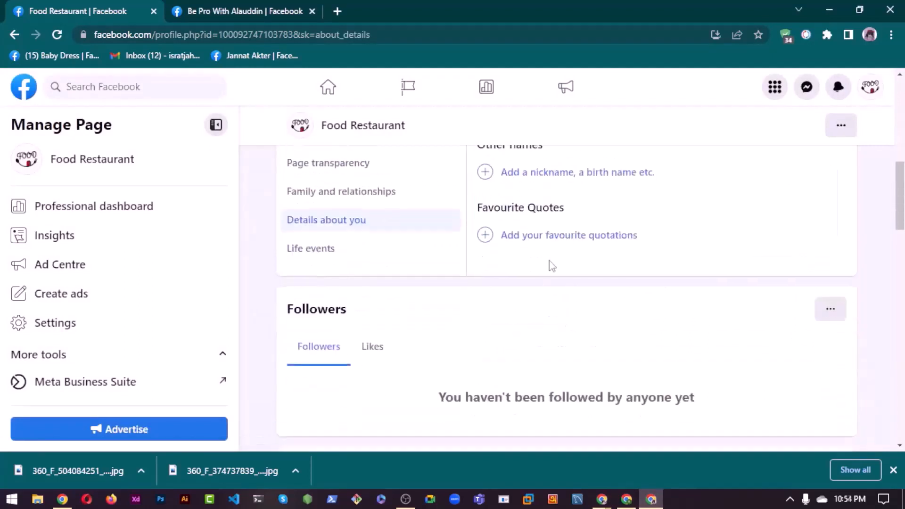
{"action": "left_click", "coordinate": [541, 236]}
{"action": "left_click", "coordinate": [789, 324]}
Open the Life events section, start adding a life event and look through the available categories
{"action": "left_click", "coordinate": [359, 250]}
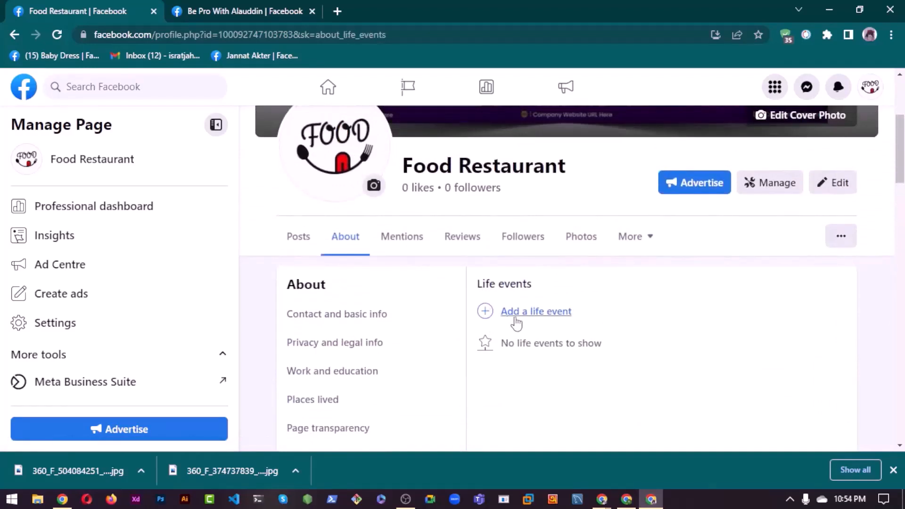
{"action": "left_click", "coordinate": [518, 311]}
{"action": "scroll", "coordinate": [394, 289], "scroll_direction": "down", "scroll_amount": 5}
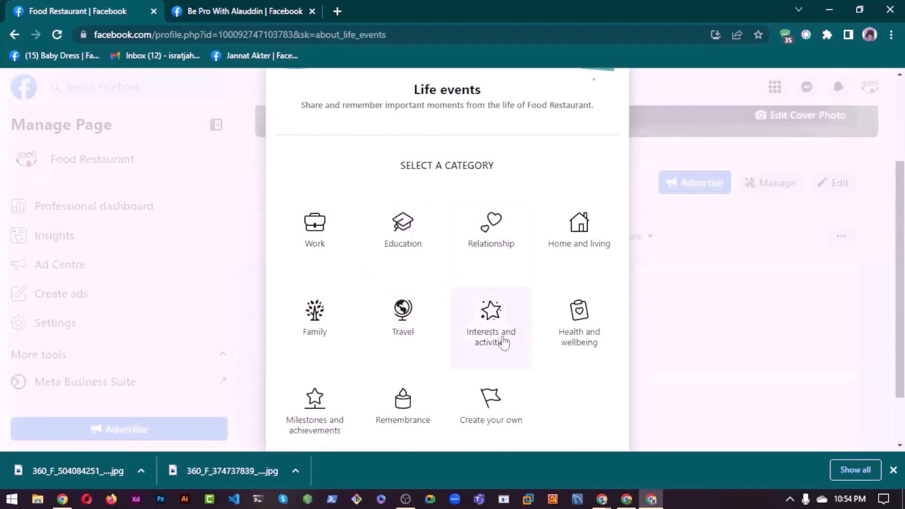
{"action": "scroll", "coordinate": [359, 345], "scroll_direction": "down", "scroll_amount": 2}
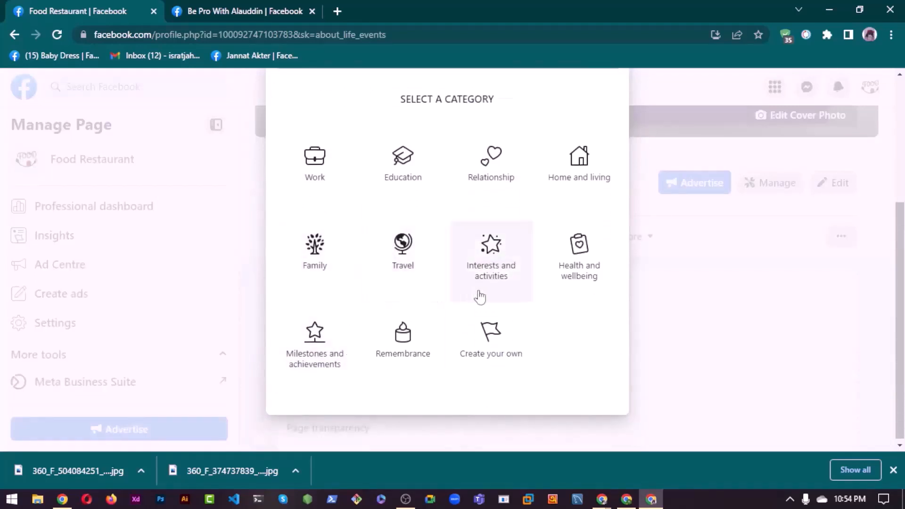
{"action": "scroll", "coordinate": [435, 326], "scroll_direction": "up", "scroll_amount": 4}
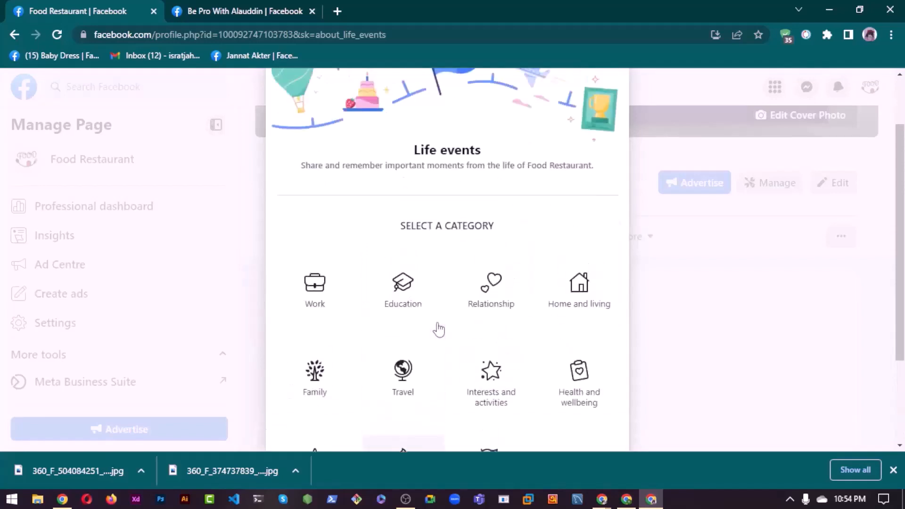
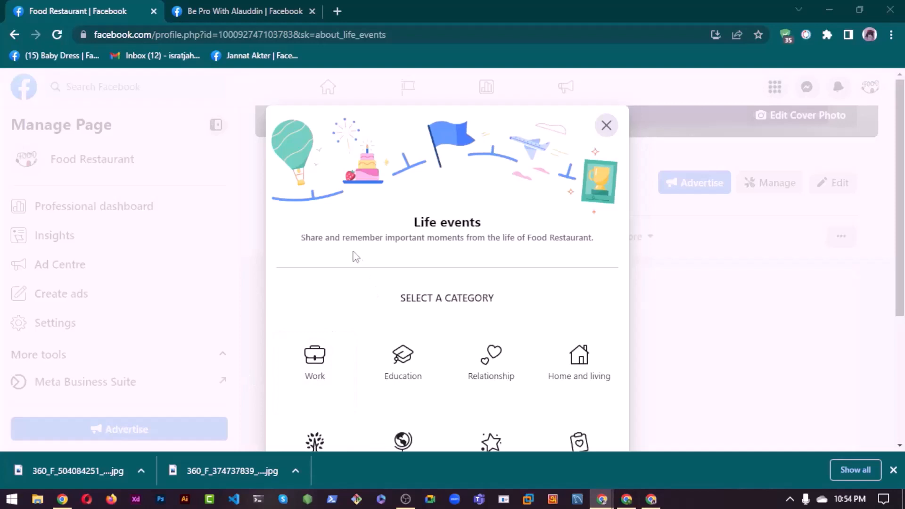
{"action": "scroll", "coordinate": [357, 262], "scroll_direction": "down", "scroll_amount": 2}
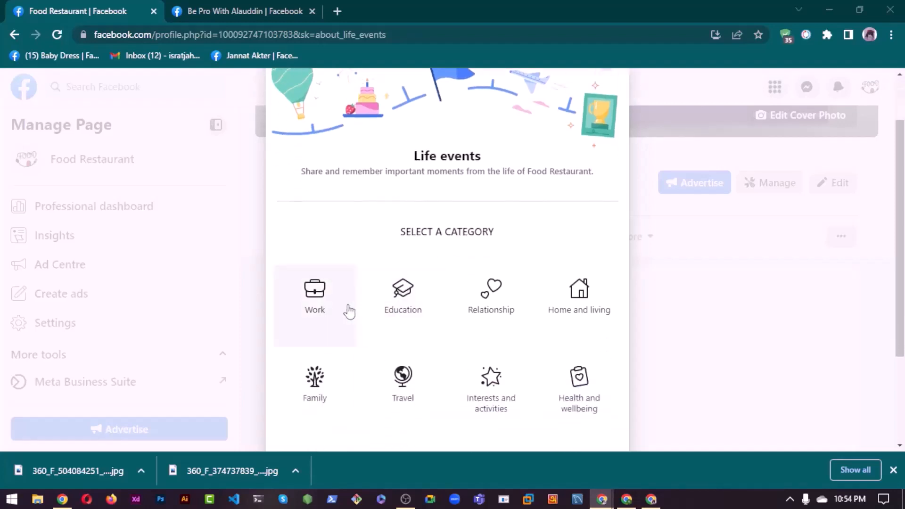
{"action": "scroll", "coordinate": [349, 311], "scroll_direction": "down", "scroll_amount": 2}
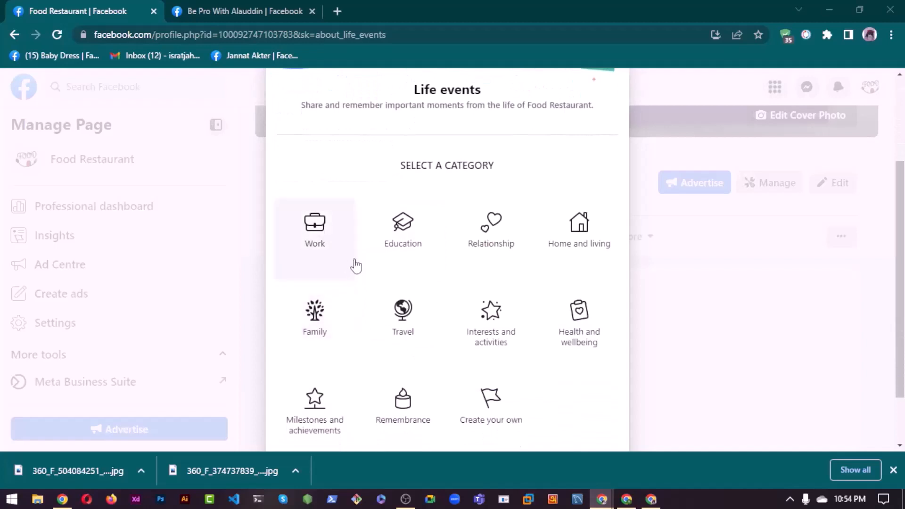
Choose the Education category and the New School event type for the life event
{"action": "left_click", "coordinate": [404, 278]}
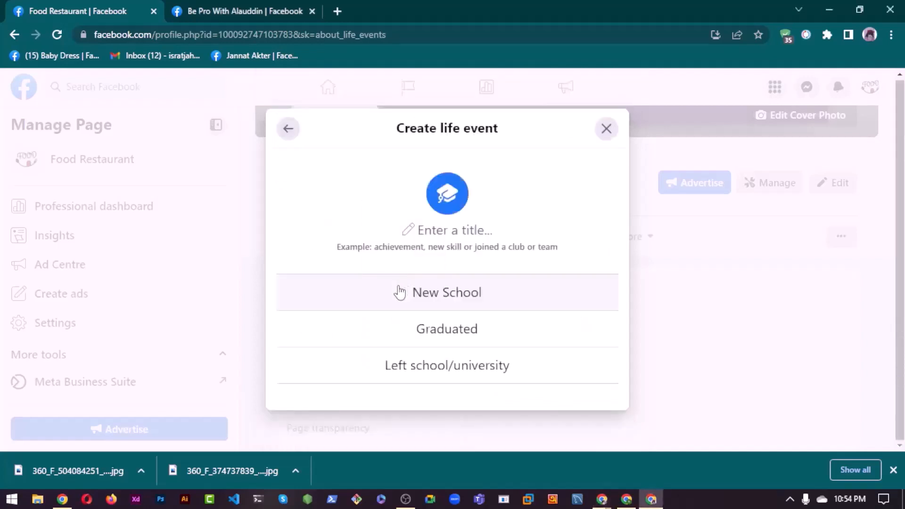
{"action": "left_click", "coordinate": [404, 309]}
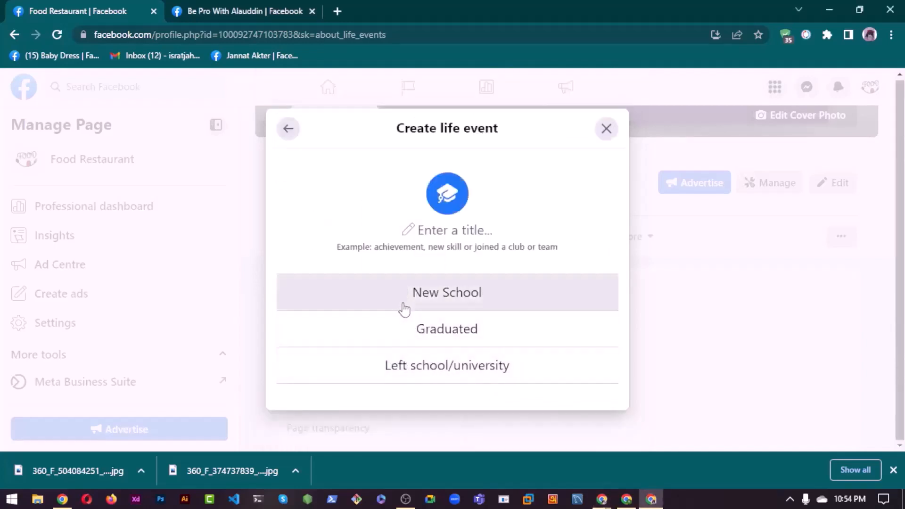
{"action": "scroll", "coordinate": [358, 269], "scroll_direction": "down", "scroll_amount": 4}
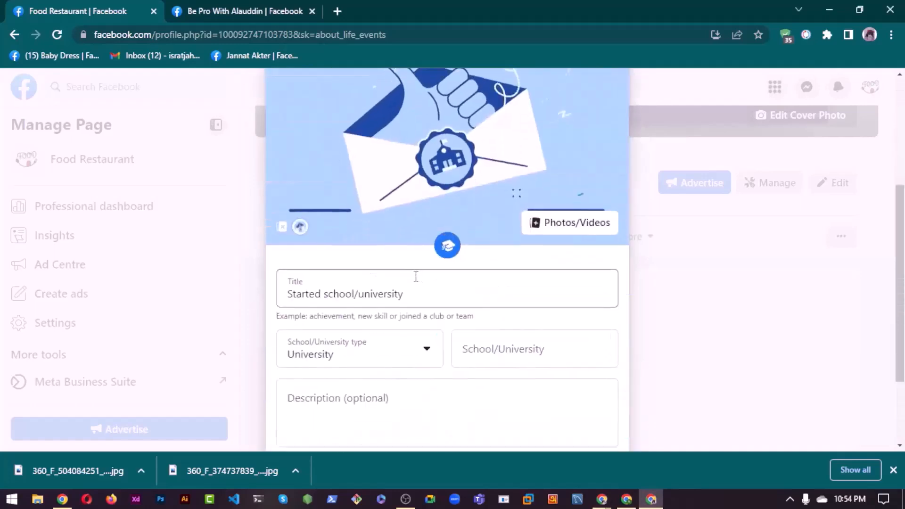
Examine the school life event form's fields and its location suggestions, and close the form without sharing the event
{"action": "scroll", "coordinate": [416, 276], "scroll_direction": "down", "scroll_amount": 3}
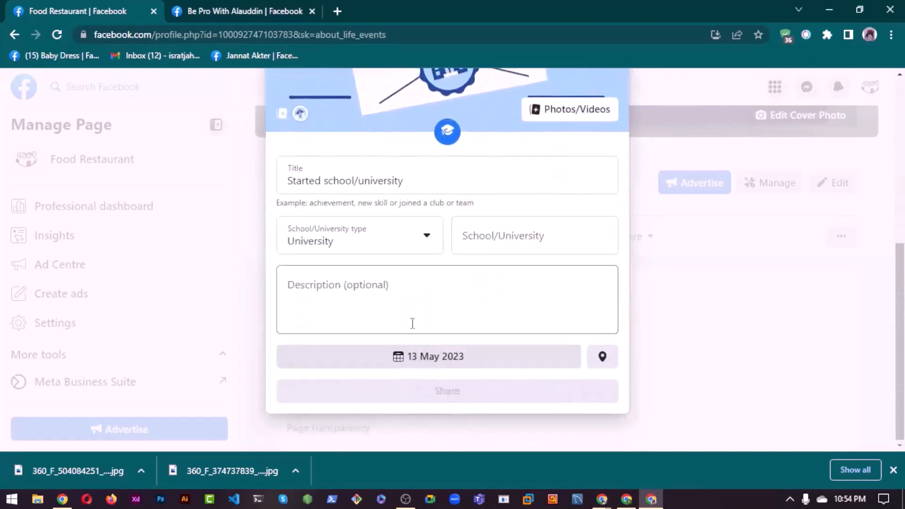
{"action": "scroll", "coordinate": [471, 358], "scroll_direction": "up", "scroll_amount": 2}
{"action": "scroll", "coordinate": [465, 339], "scroll_direction": "down", "scroll_amount": 2}
{"action": "scroll", "coordinate": [464, 339], "scroll_direction": "up", "scroll_amount": 3}
{"action": "scroll", "coordinate": [575, 367], "scroll_direction": "down", "scroll_amount": 3}
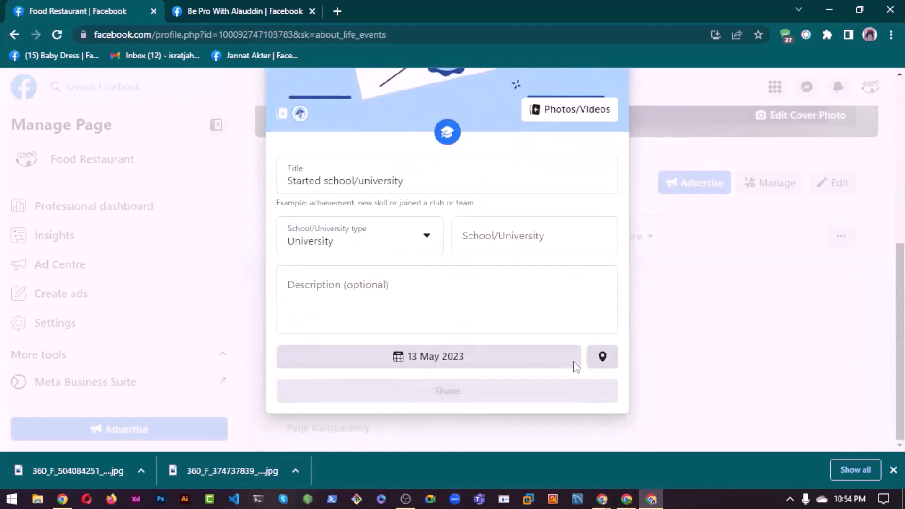
{"action": "left_click", "coordinate": [601, 357]}
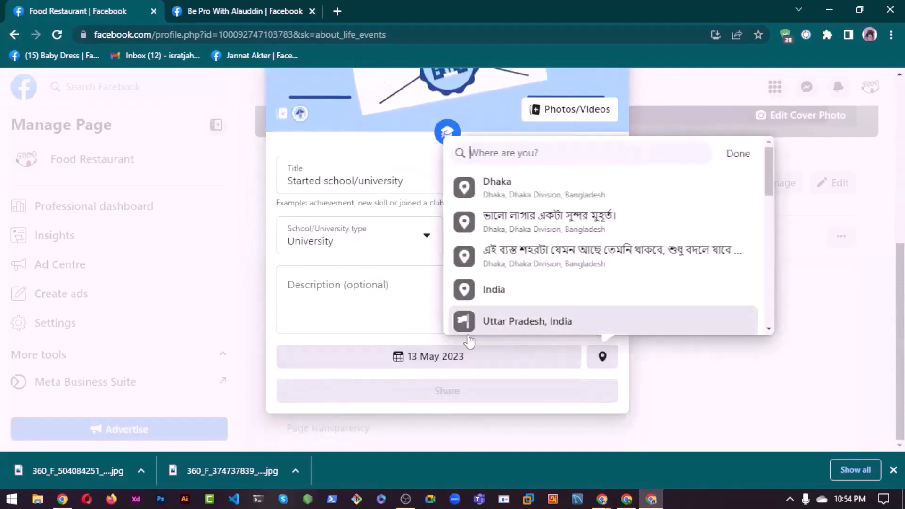
{"action": "scroll", "coordinate": [527, 245], "scroll_direction": "down", "scroll_amount": 3}
{"action": "scroll", "coordinate": [490, 242], "scroll_direction": "up", "scroll_amount": 3}
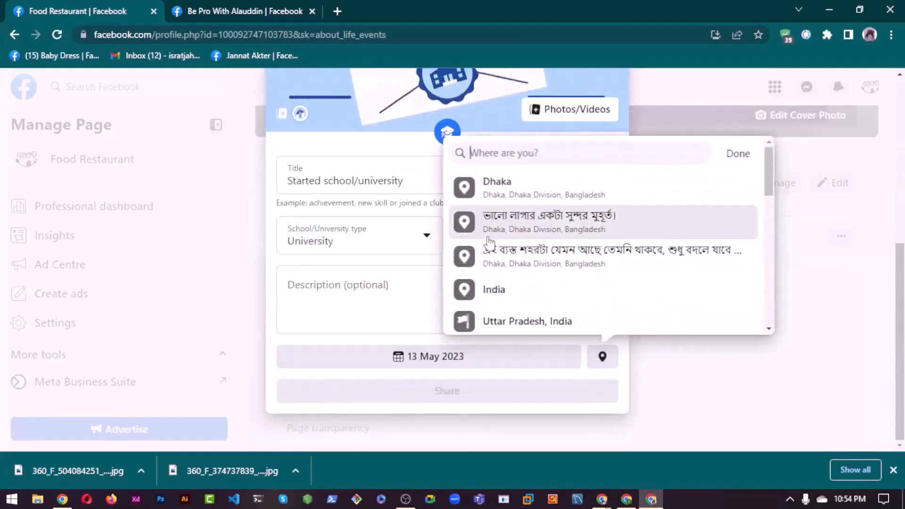
{"action": "left_click", "coordinate": [355, 218]}
{"action": "scroll", "coordinate": [402, 280], "scroll_direction": "up", "scroll_amount": 4}
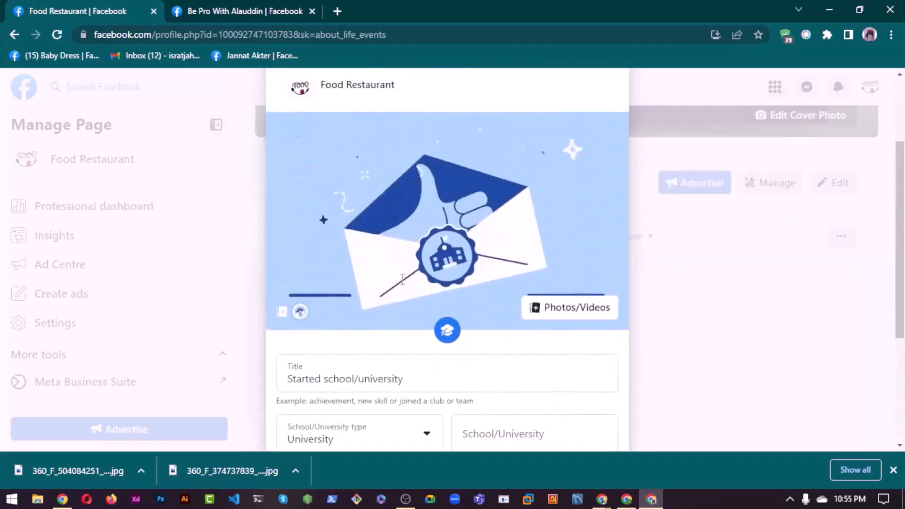
{"action": "left_click", "coordinate": [603, 127]}
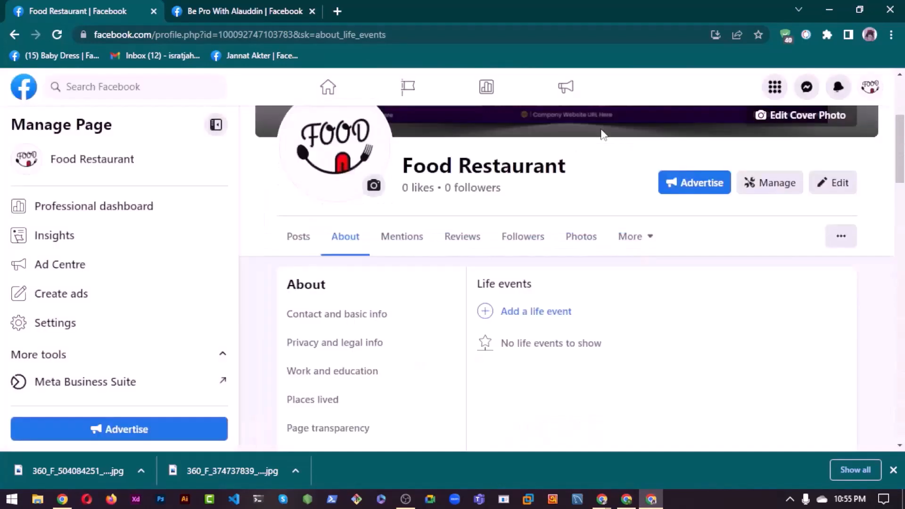